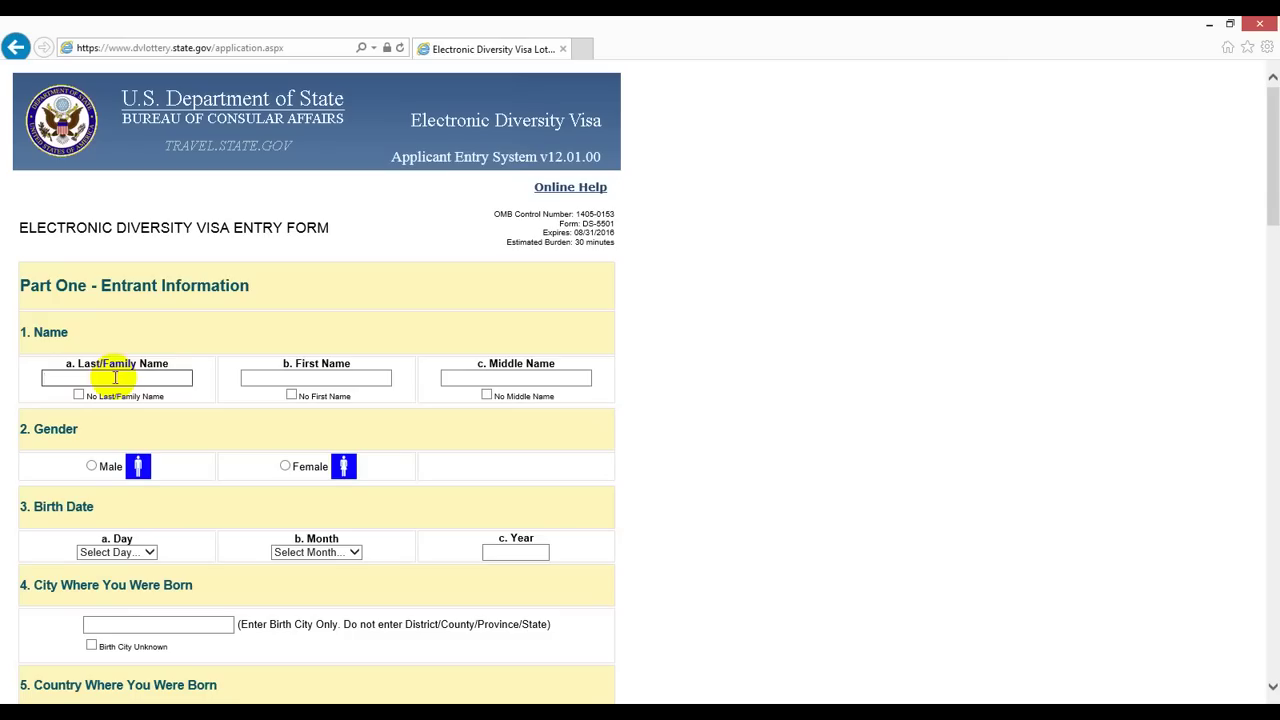
# Step: Enter the entrant's last, first and middle names, leaving No Middle Name unchecked
pyautogui.click(115, 377)
pyautogui.click(266, 374)
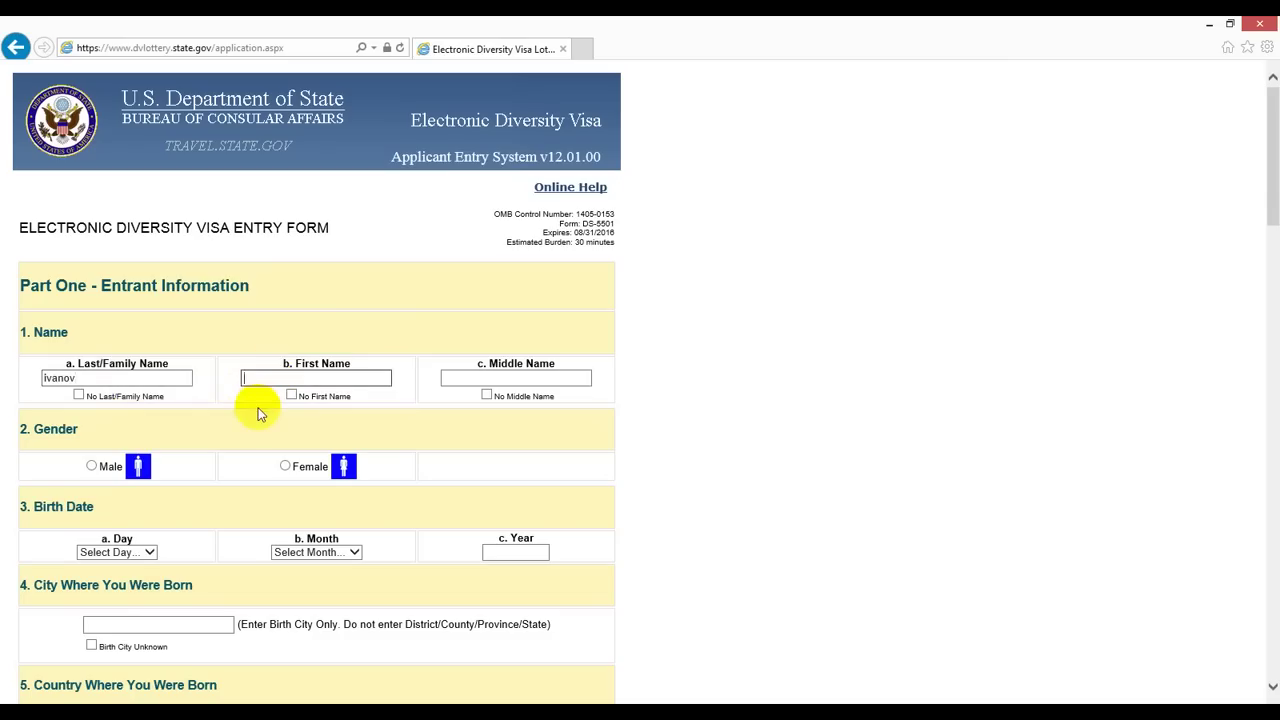
pyautogui.write('ivan')
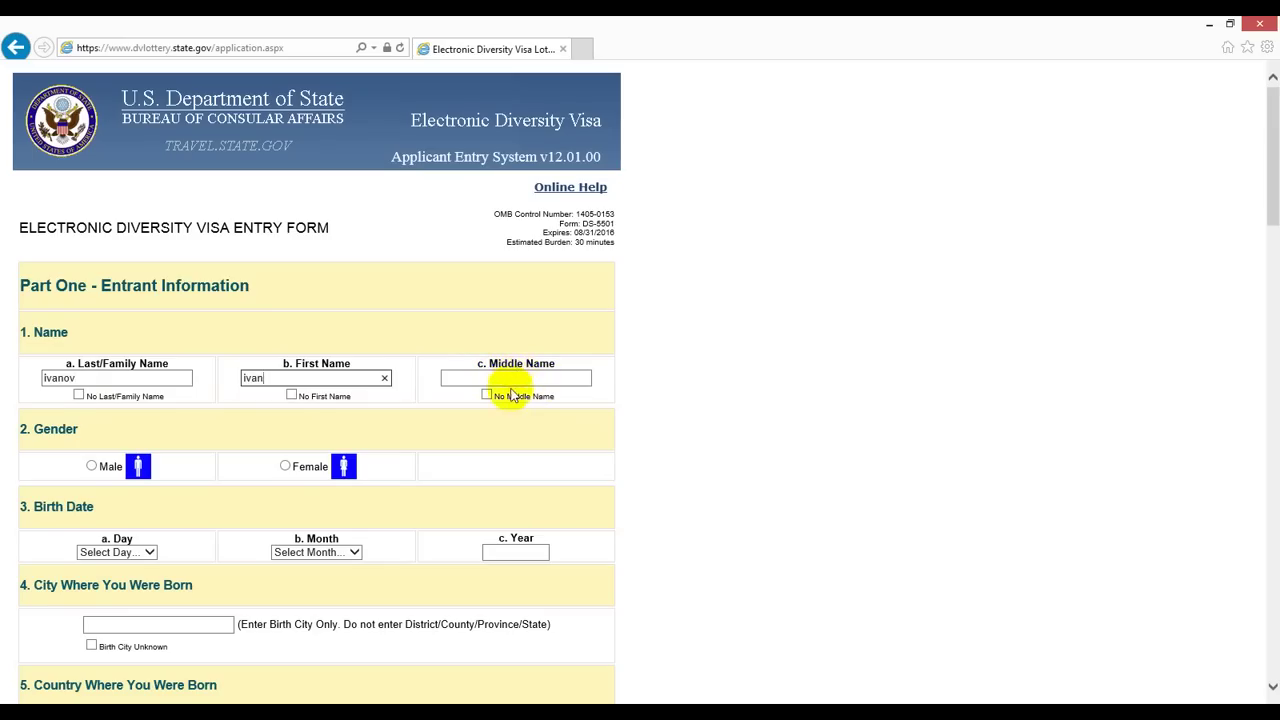
pyautogui.click(487, 396)
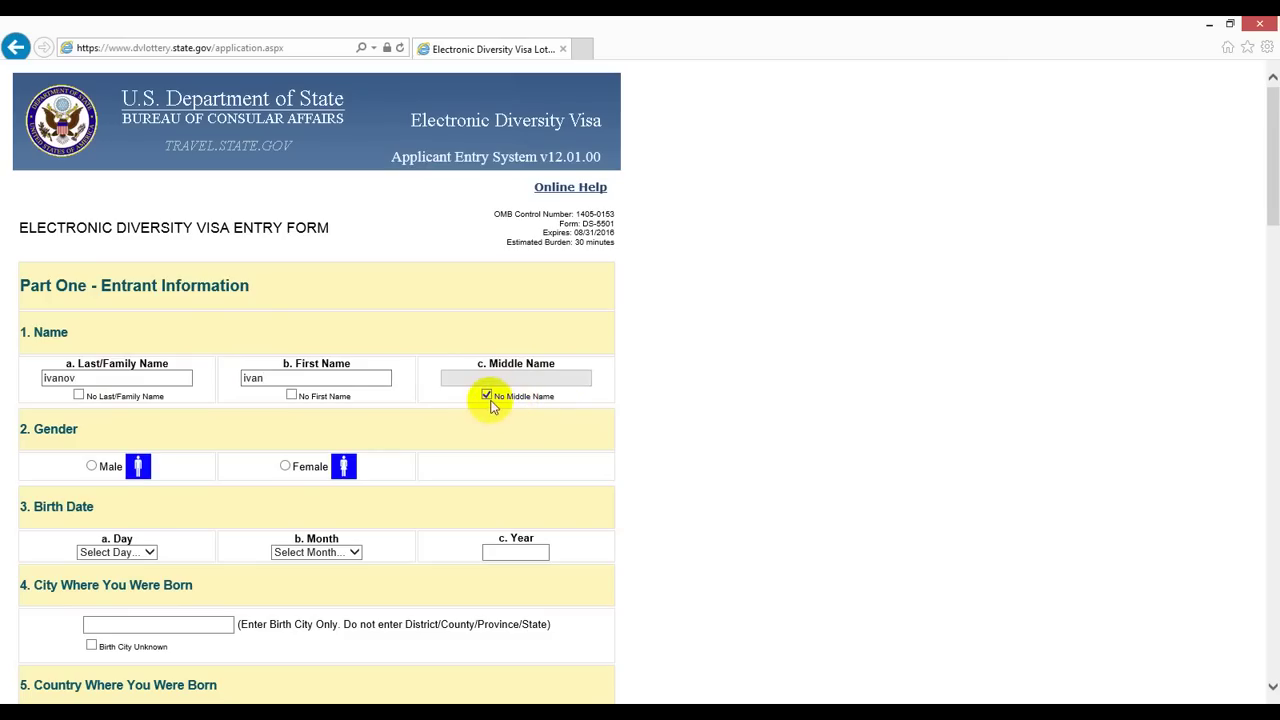
pyautogui.click(487, 396)
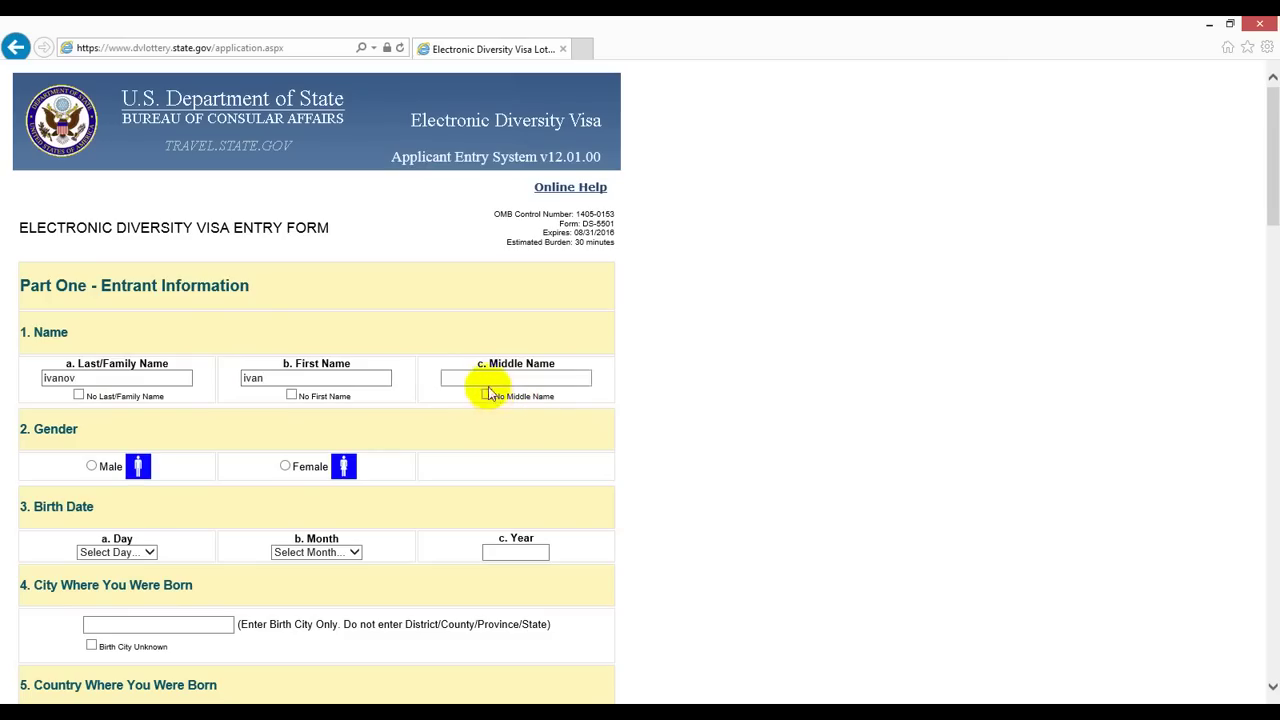
pyautogui.click(489, 378)
pyautogui.write('i')
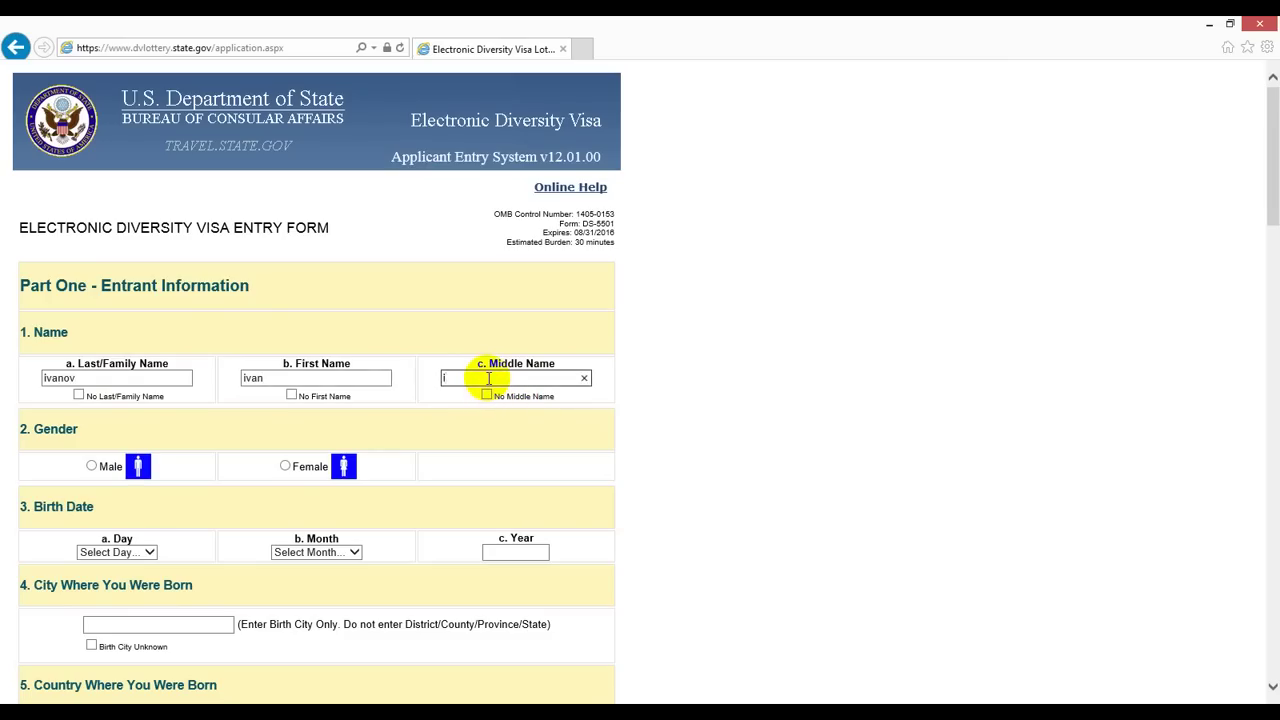
pyautogui.write('vanovich')
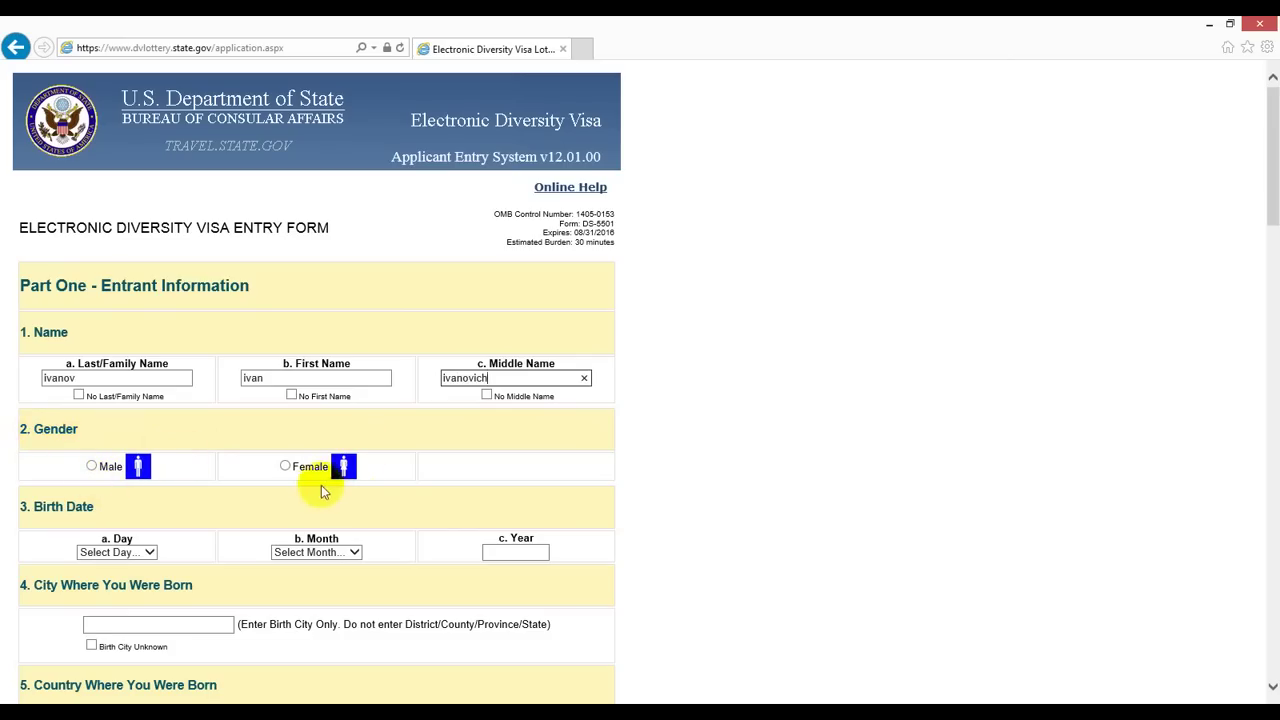
# Step: Select Male gender and enter the birth date as day 1, January, 1980
pyautogui.click(92, 467)
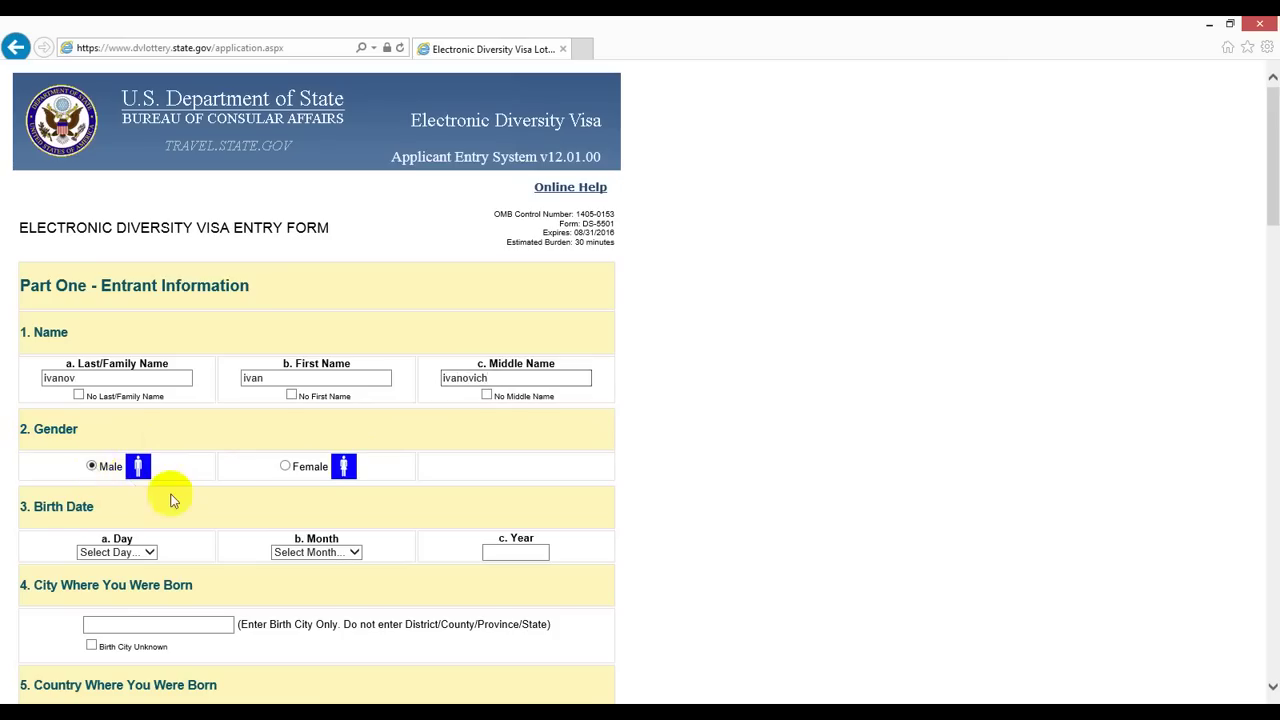
pyautogui.scroll(-2, 170, 500)
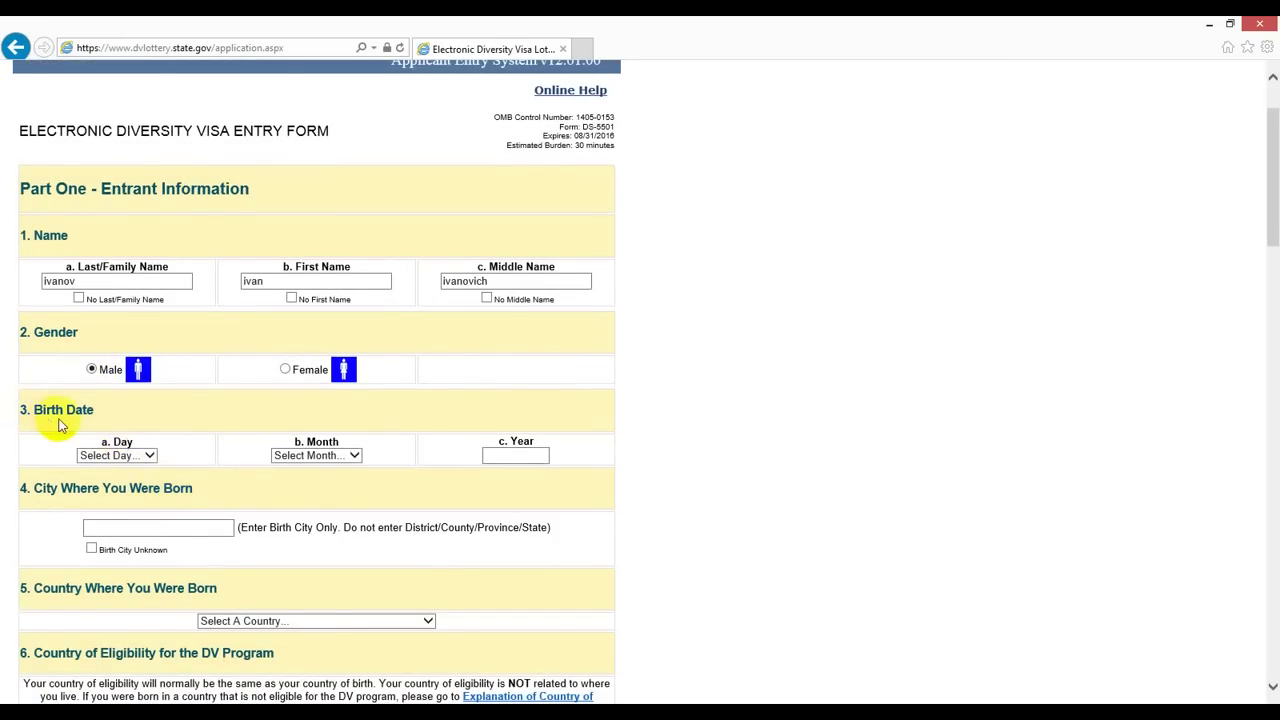
pyautogui.click(149, 455)
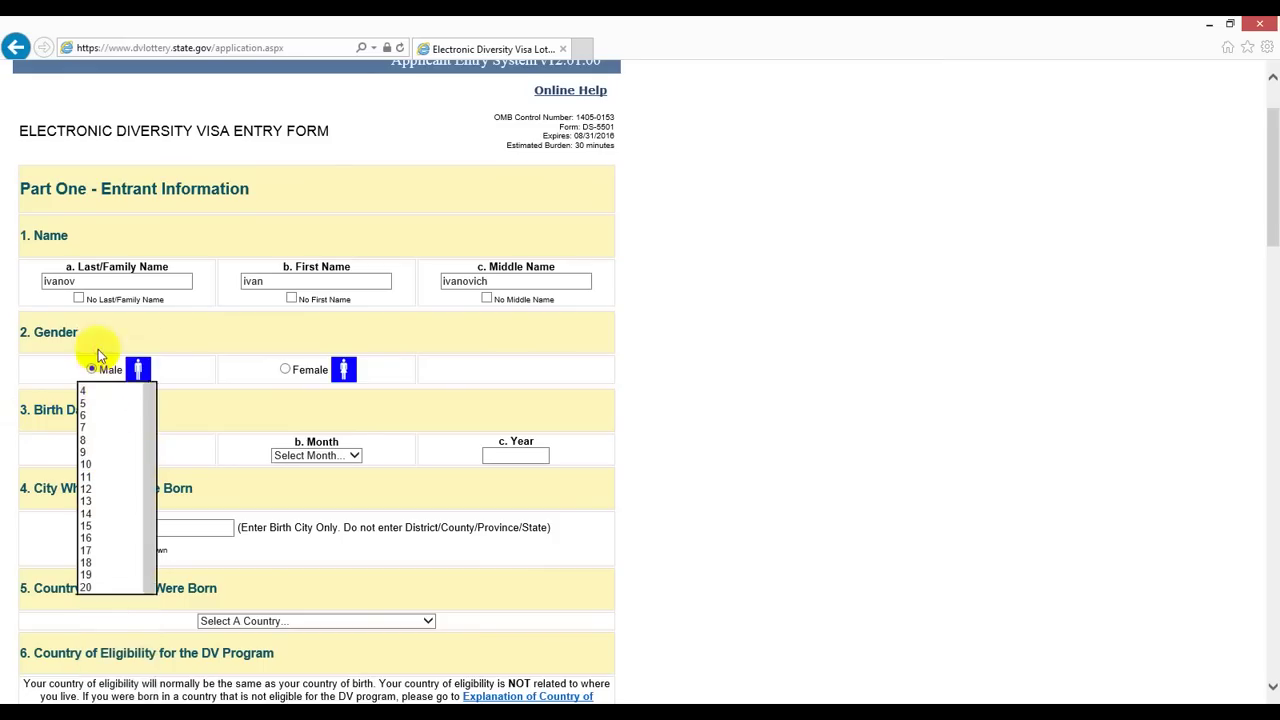
pyautogui.click(98, 349)
pyautogui.click(354, 457)
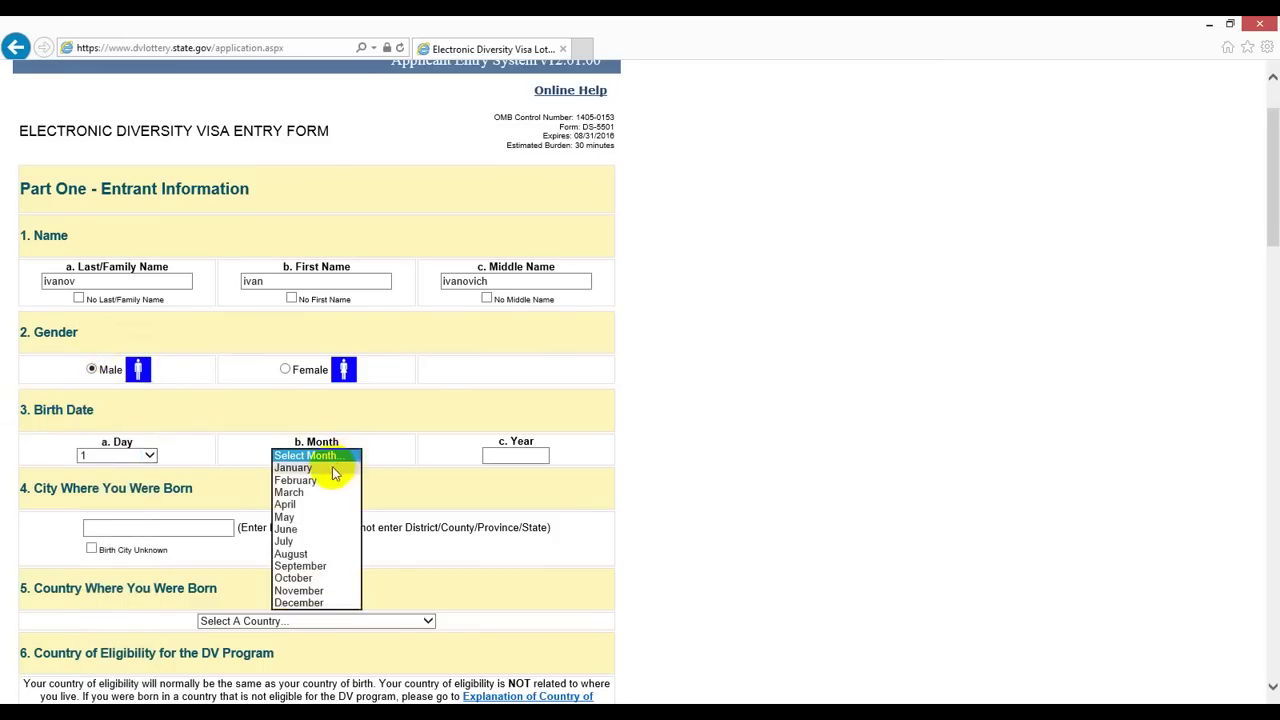
pyautogui.click(331, 467)
pyautogui.click(513, 455)
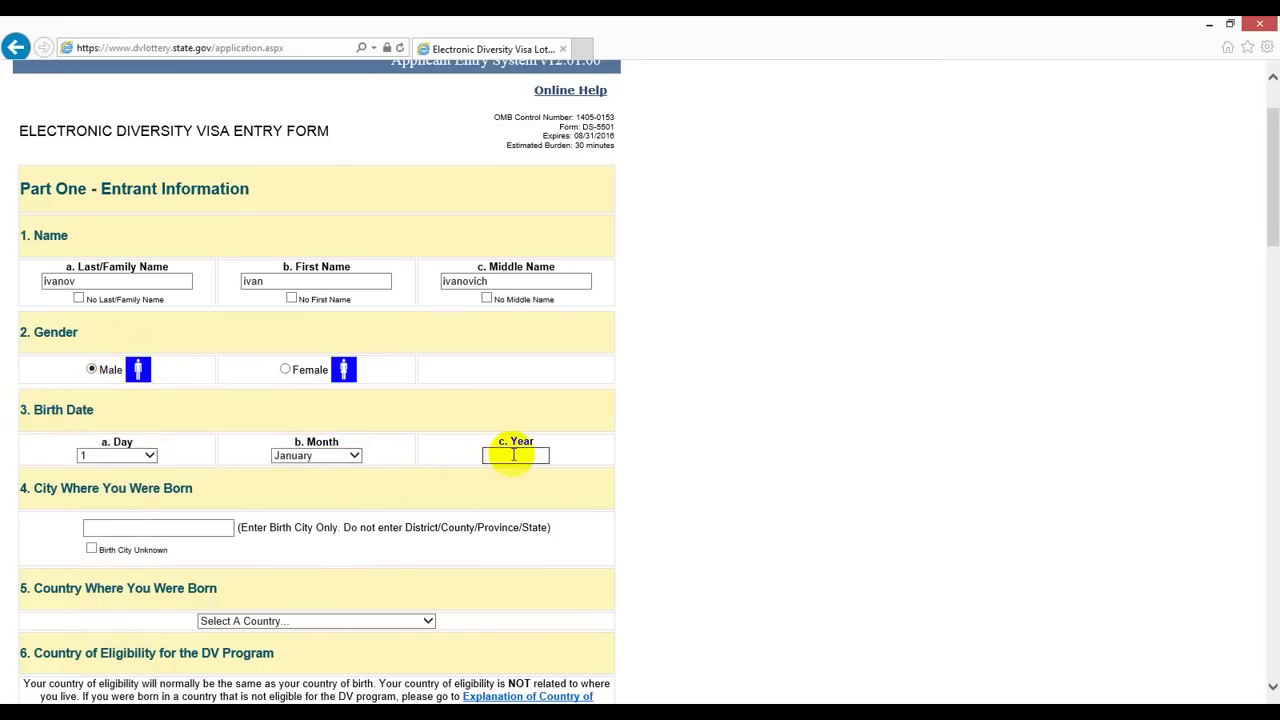
pyautogui.write('1980')
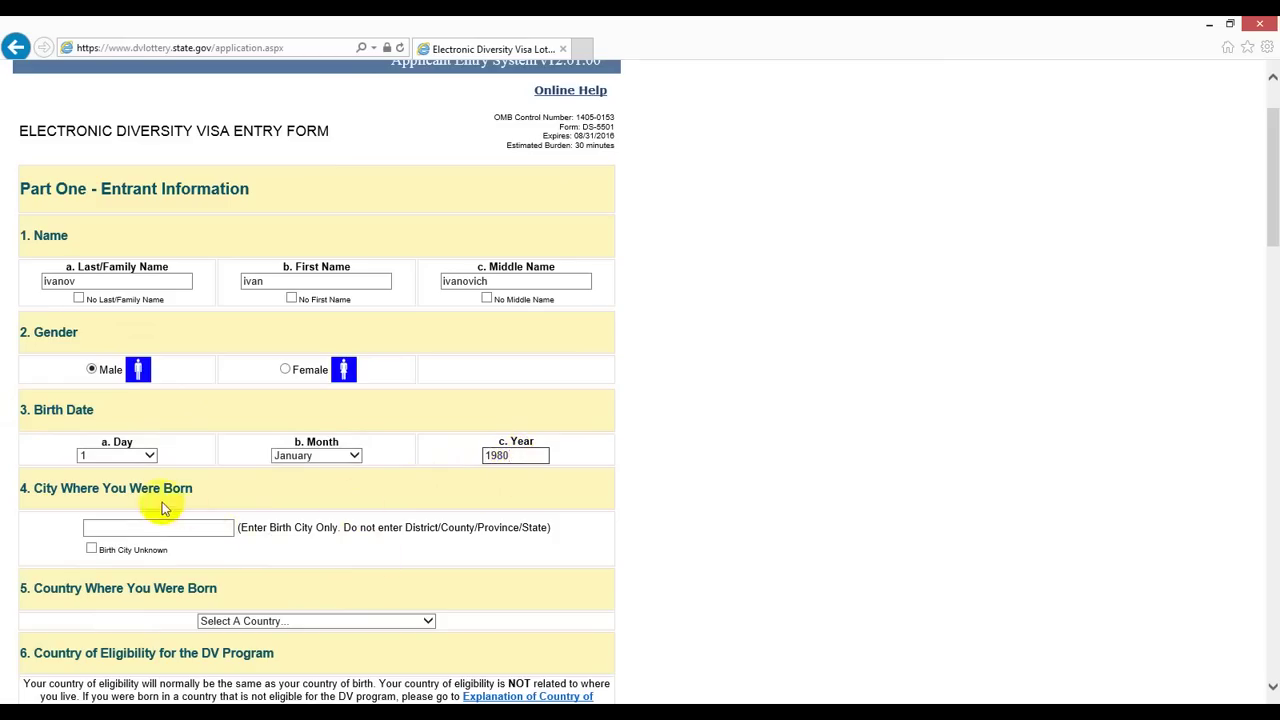
pyautogui.click(114, 528)
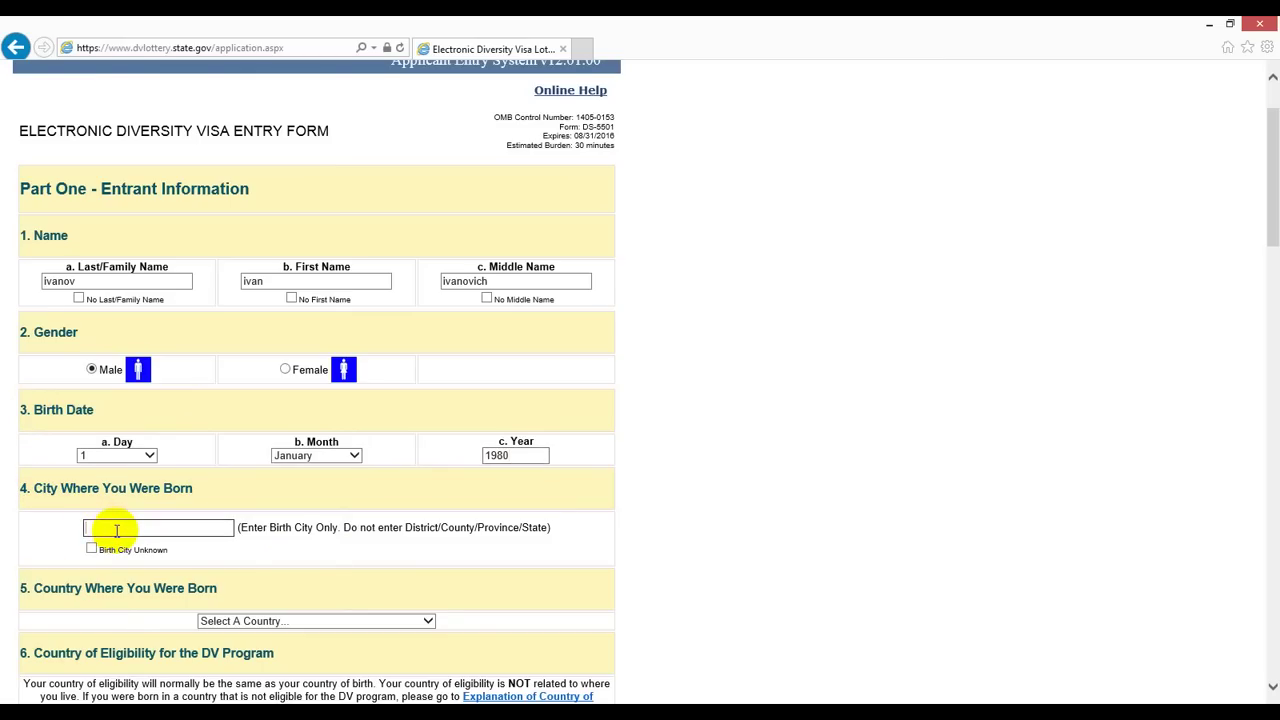
# Step: Enter bishkek as the city of birth, correcting a stray extra letter
pyautogui.scroll(-2, 116, 530)
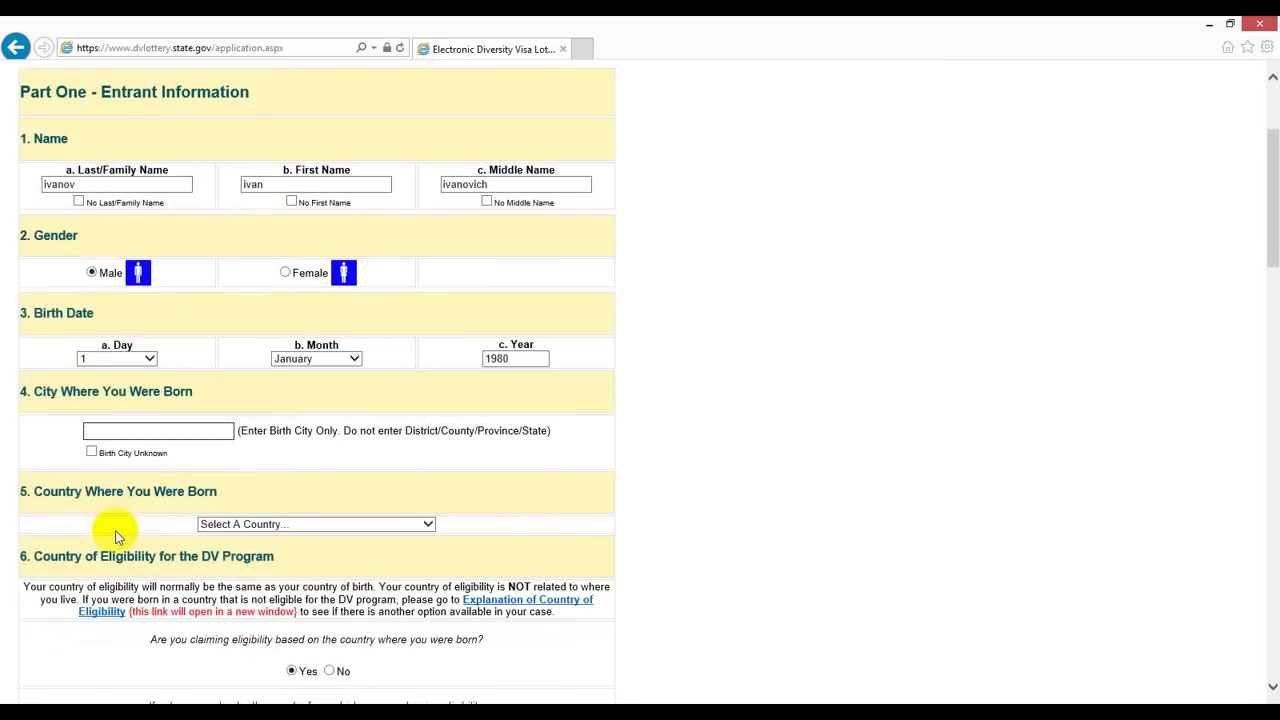
pyautogui.write('bishkeke')
pyautogui.press('BackSpace')
# Step: Select Kyrgyzstan as the country of birth
pyautogui.scroll(-1, 420, 465)
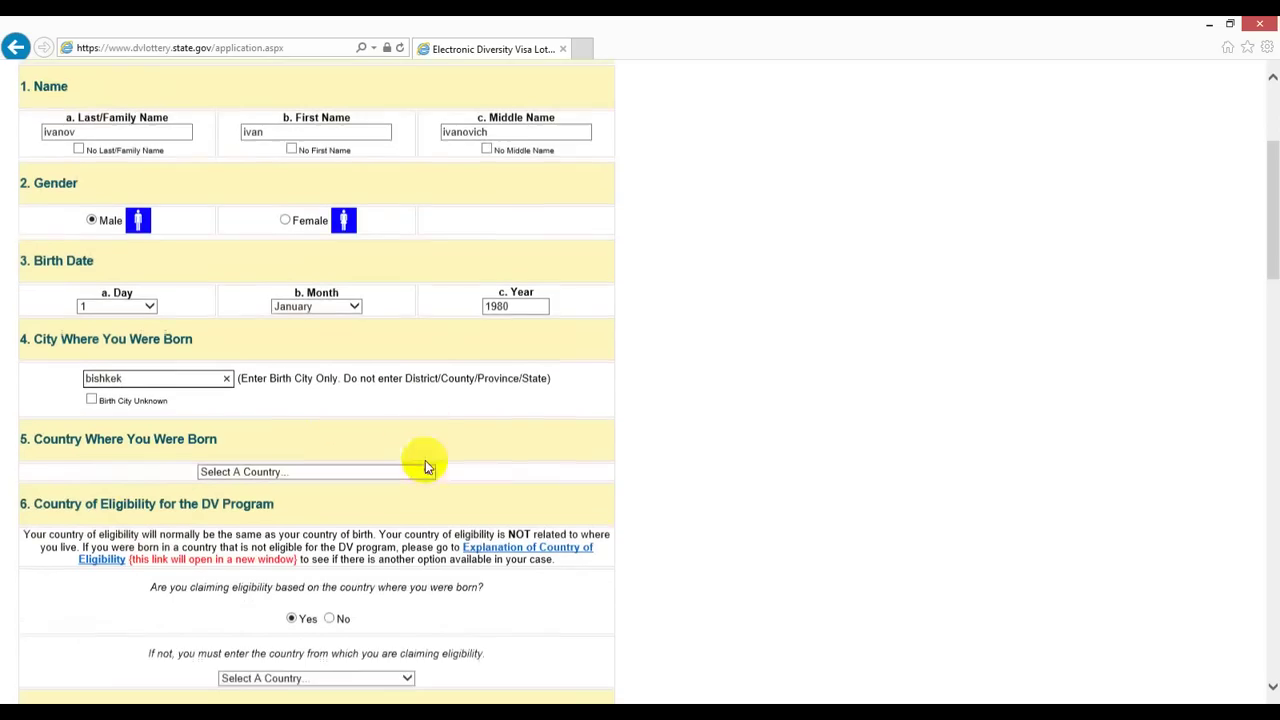
pyautogui.scroll(-1, 425, 460)
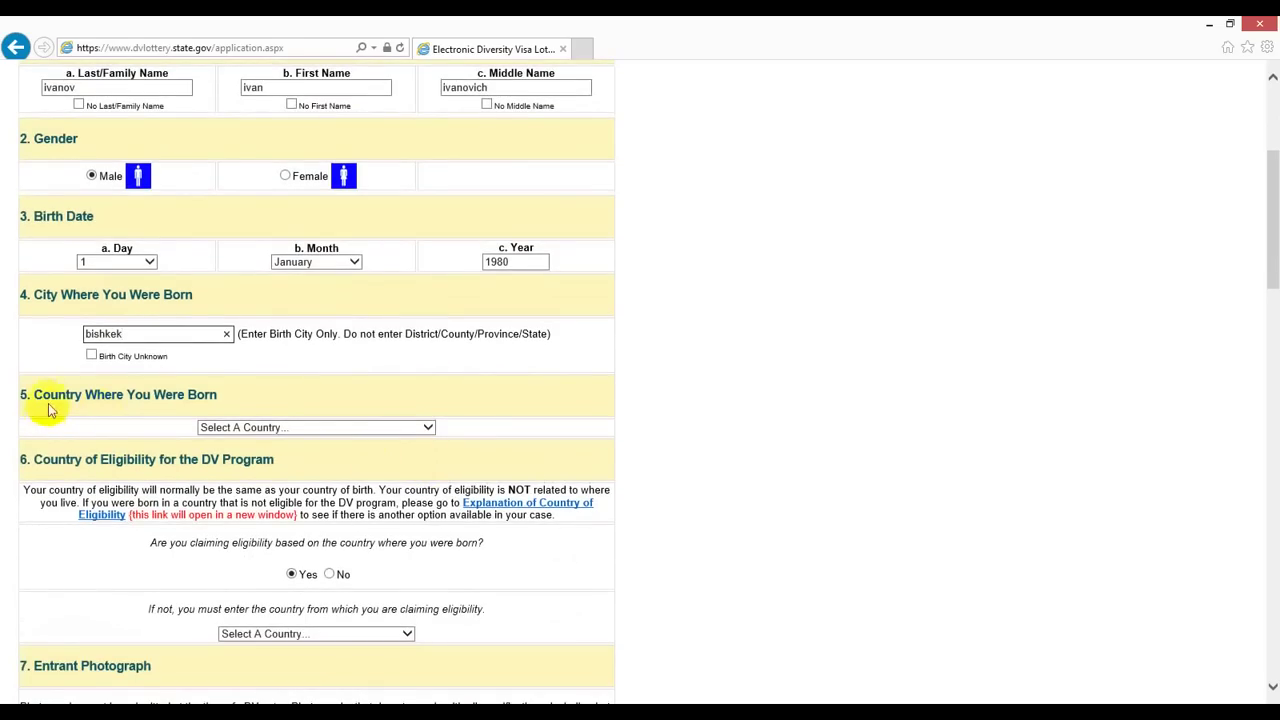
pyautogui.click(427, 430)
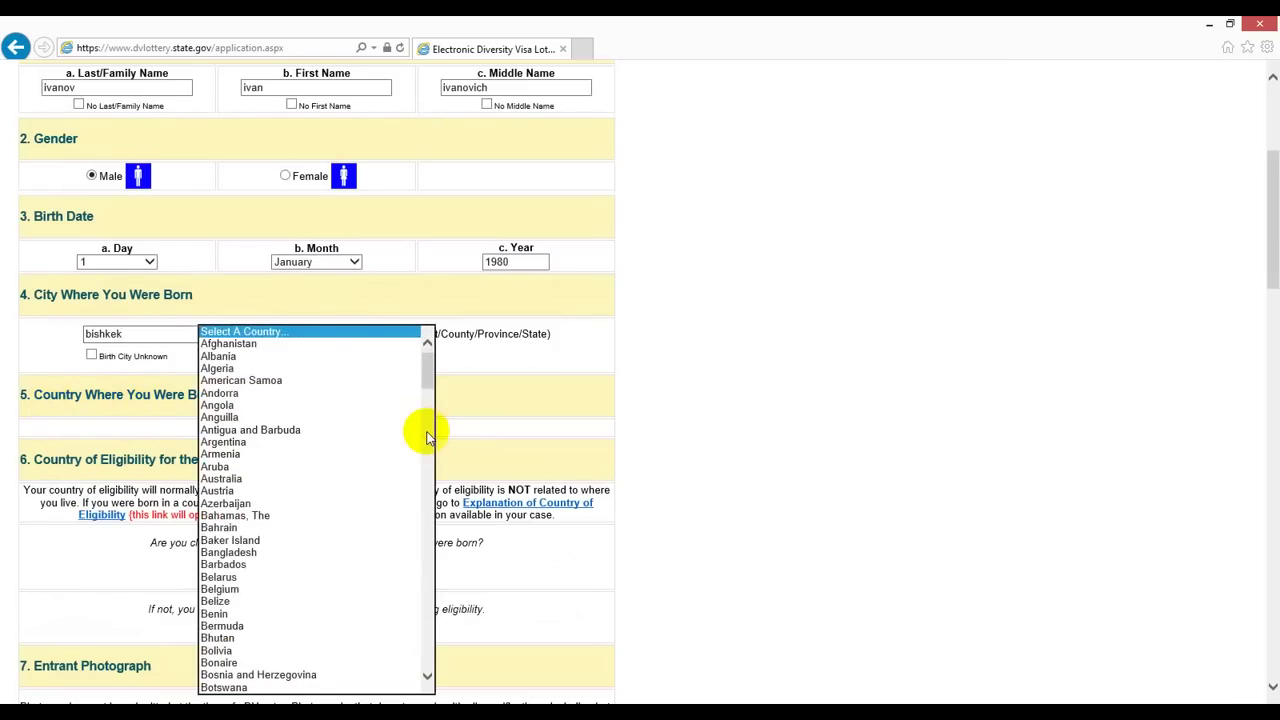
pyautogui.press('k')
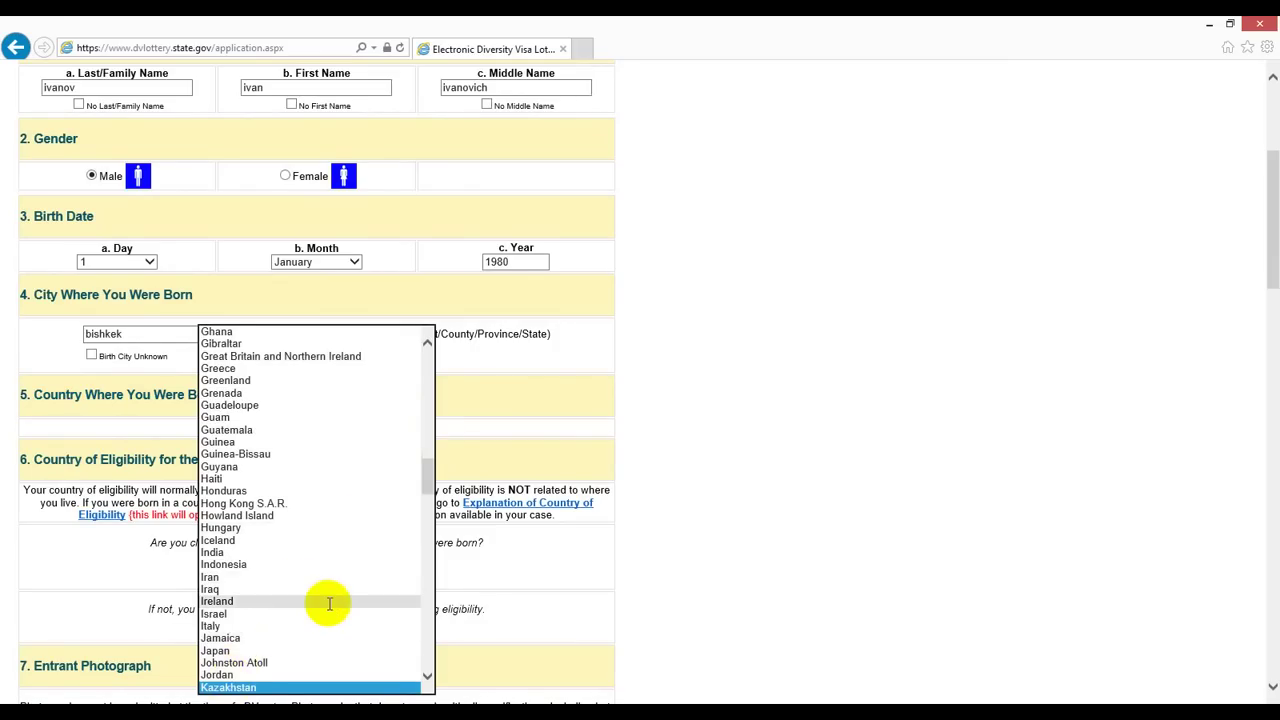
pyautogui.press('k')
pyautogui.press('k')
pyautogui.press('k')
pyautogui.press('k')
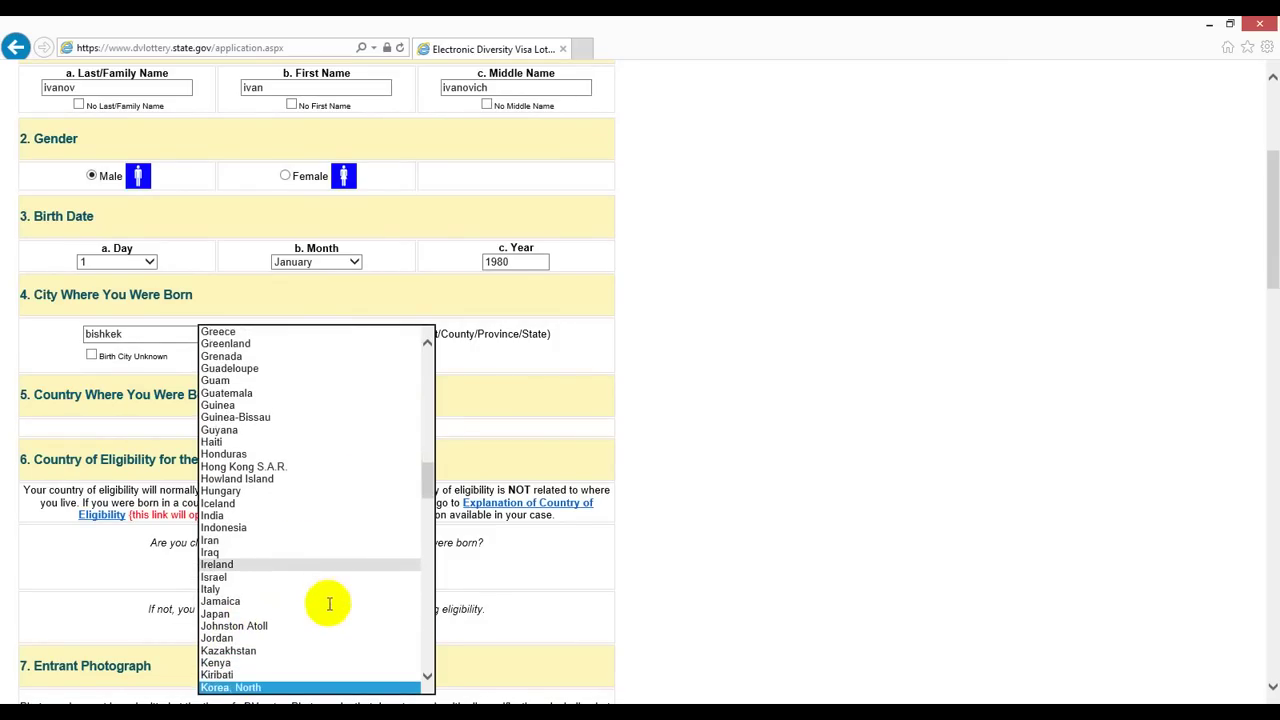
pyautogui.press('k')
pyautogui.press('k')
pyautogui.press('k')
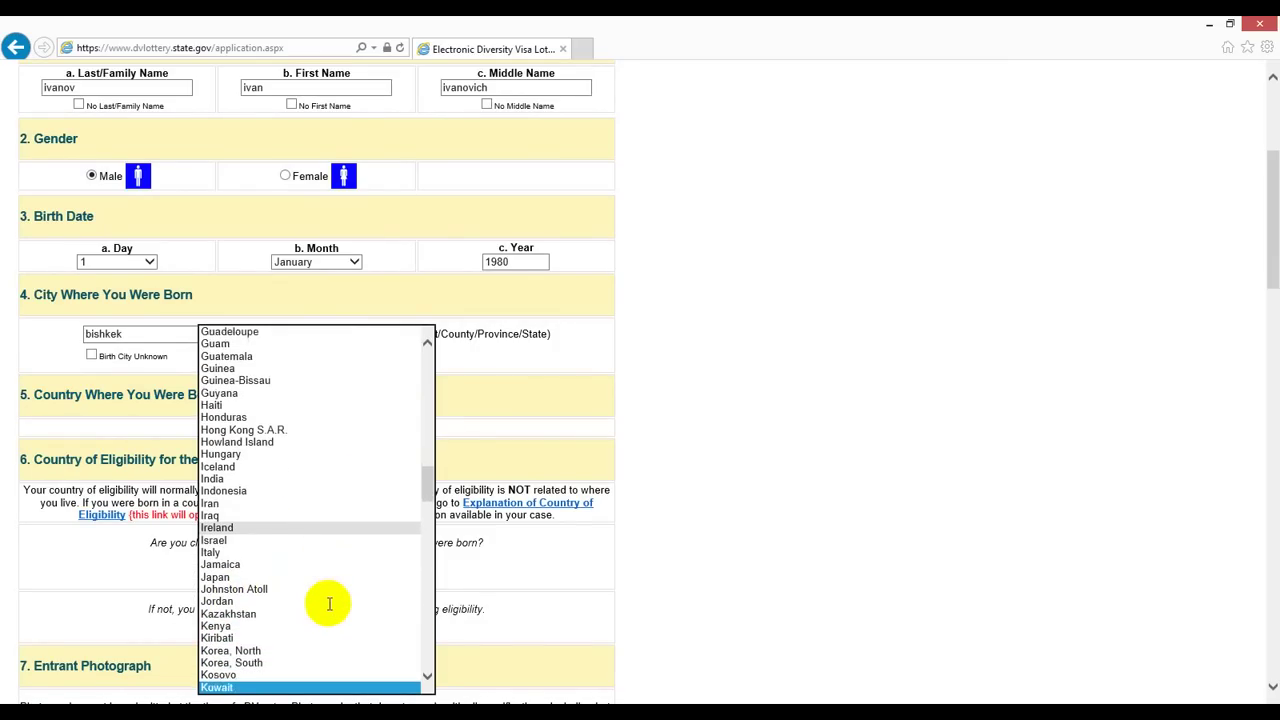
pyautogui.press('l')
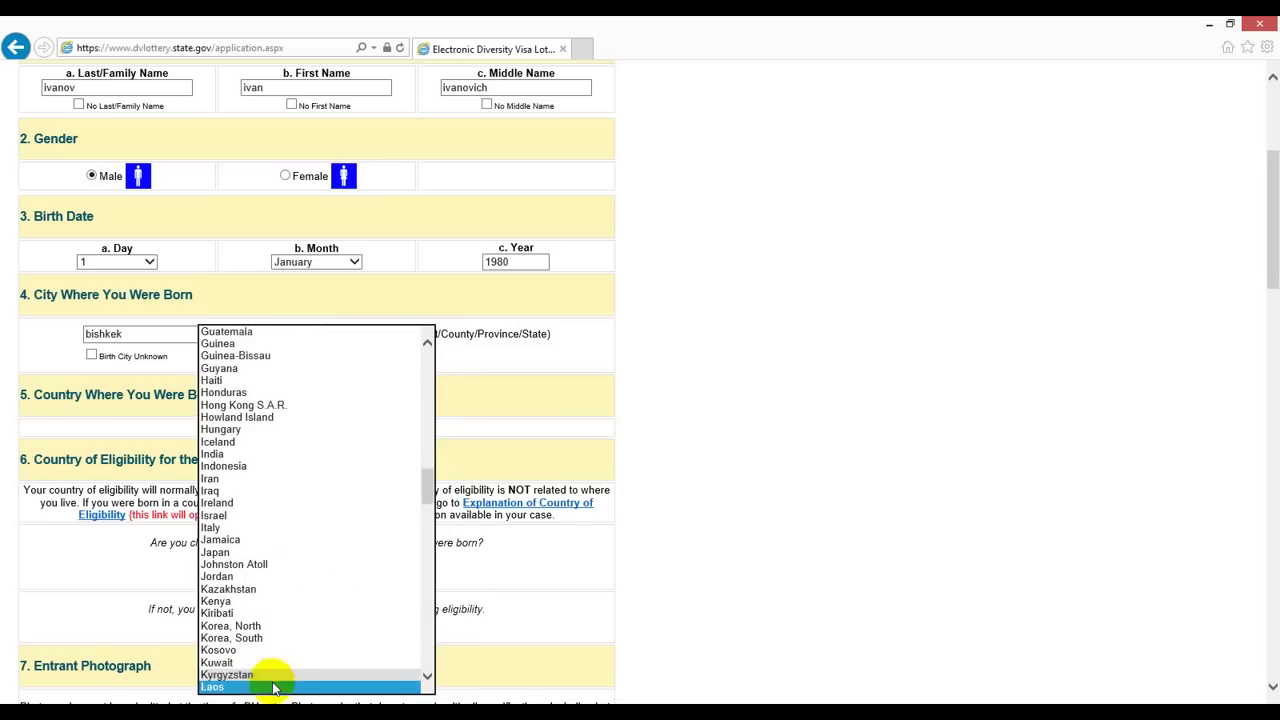
pyautogui.click(240, 675)
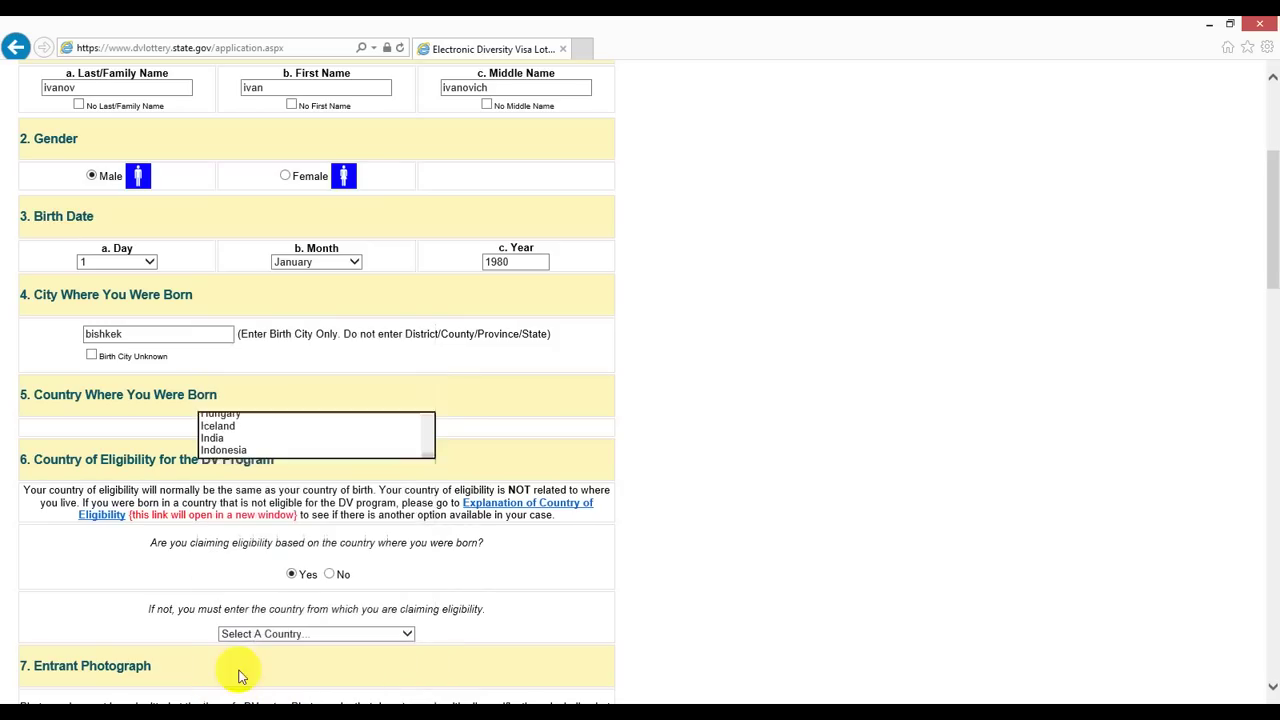
pyautogui.click(380, 458)
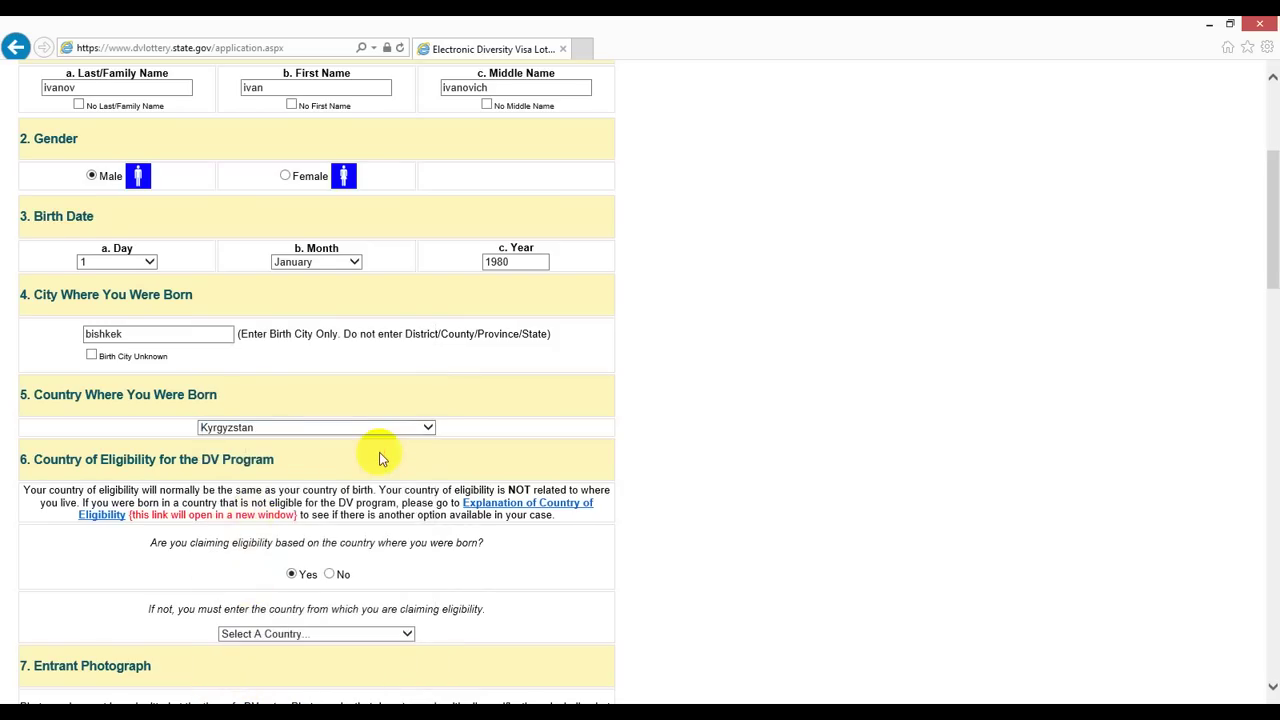
pyautogui.scroll(-2, 380, 458)
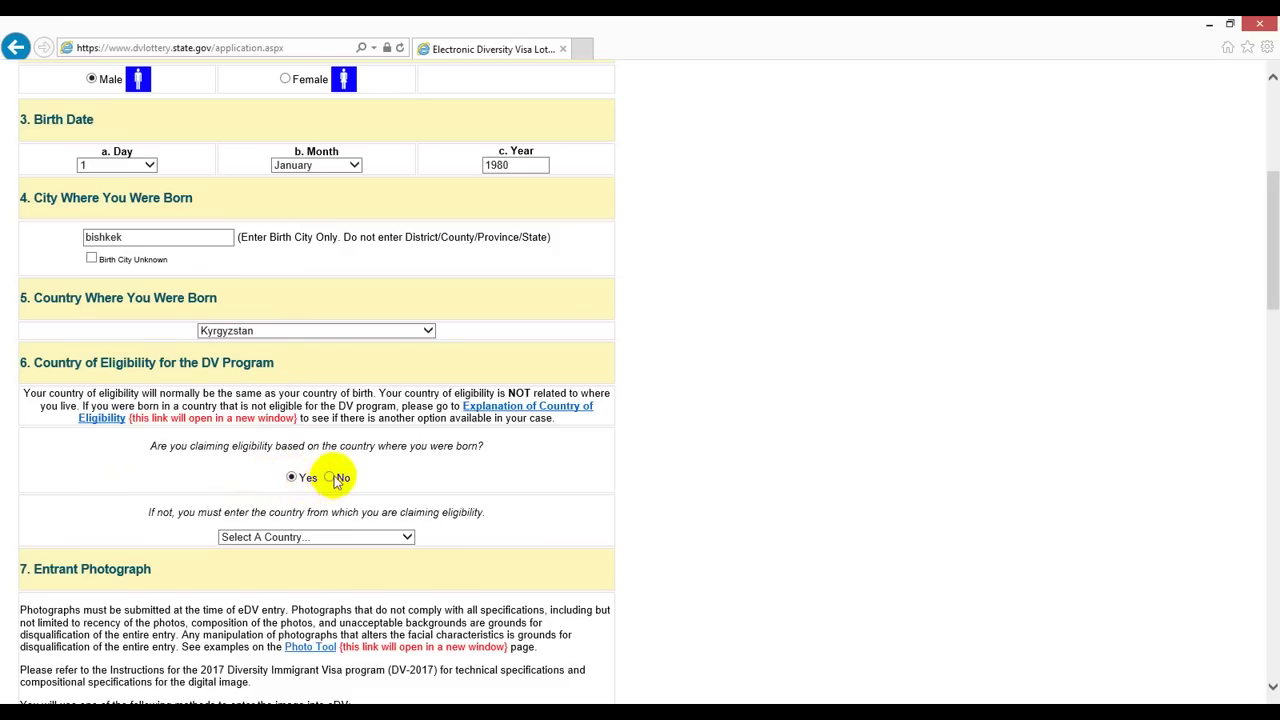
pyautogui.click(330, 478)
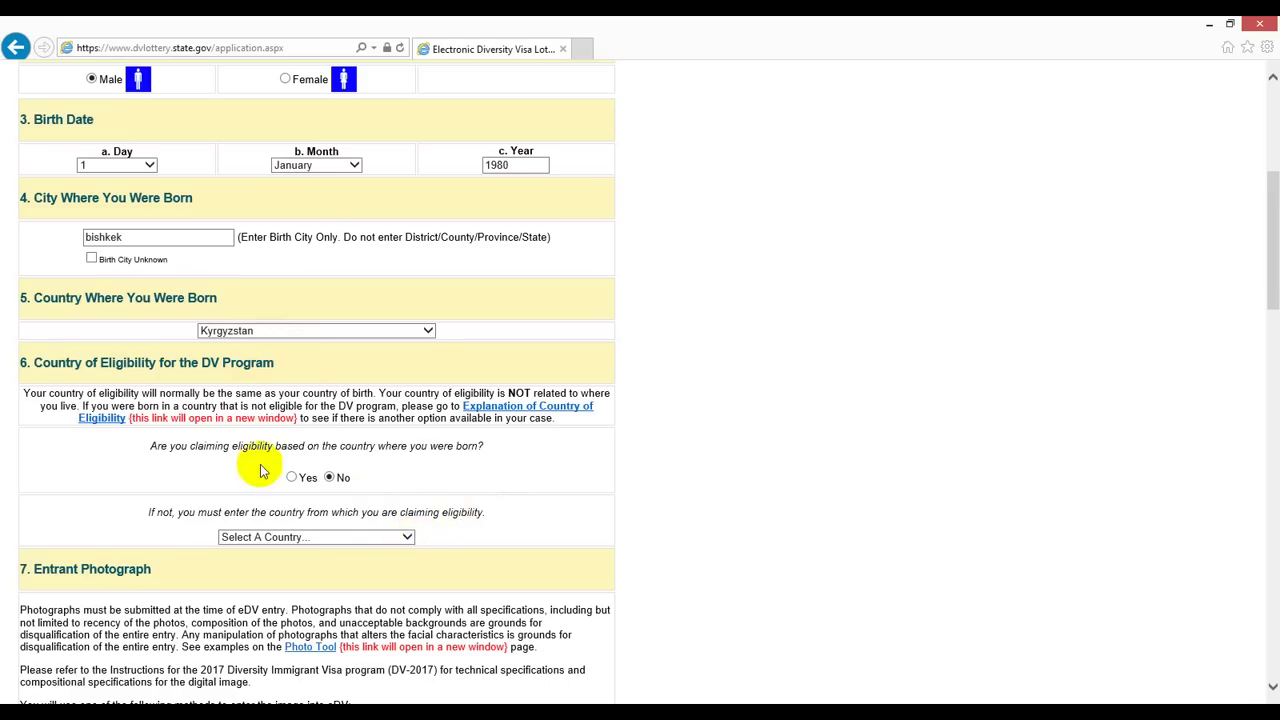
pyautogui.click(292, 478)
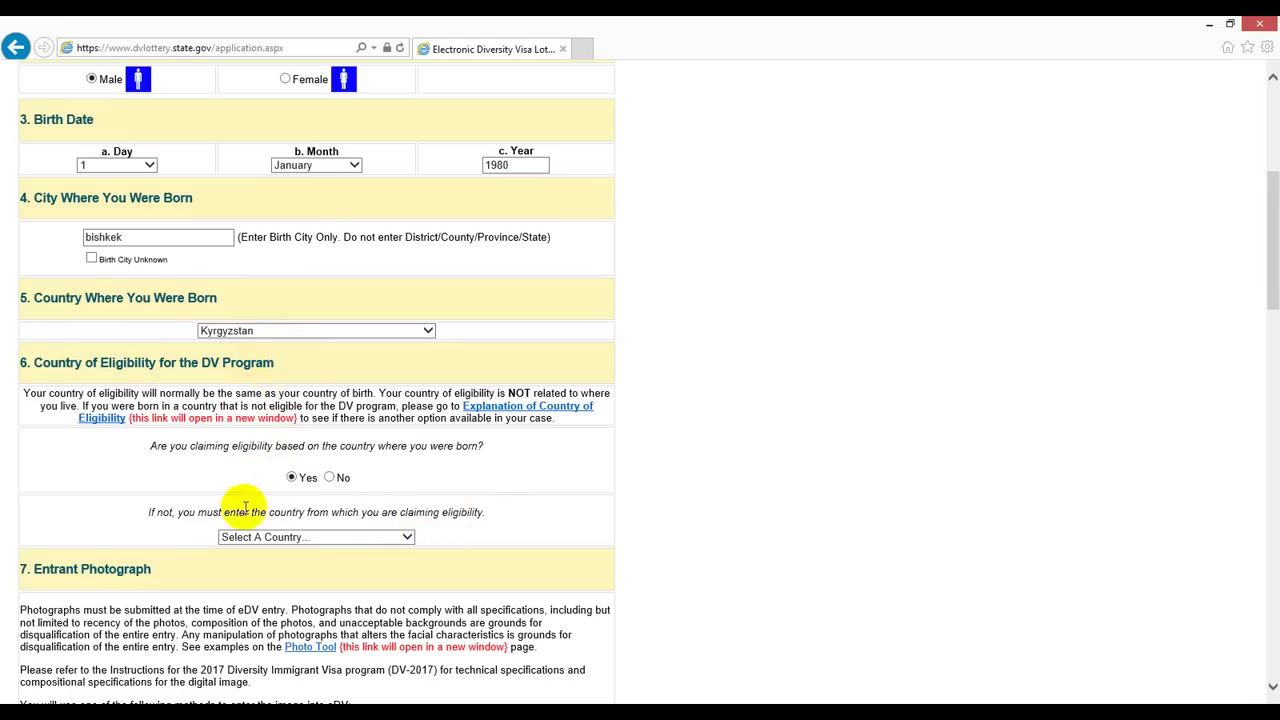
pyautogui.scroll(-2, 152, 484)
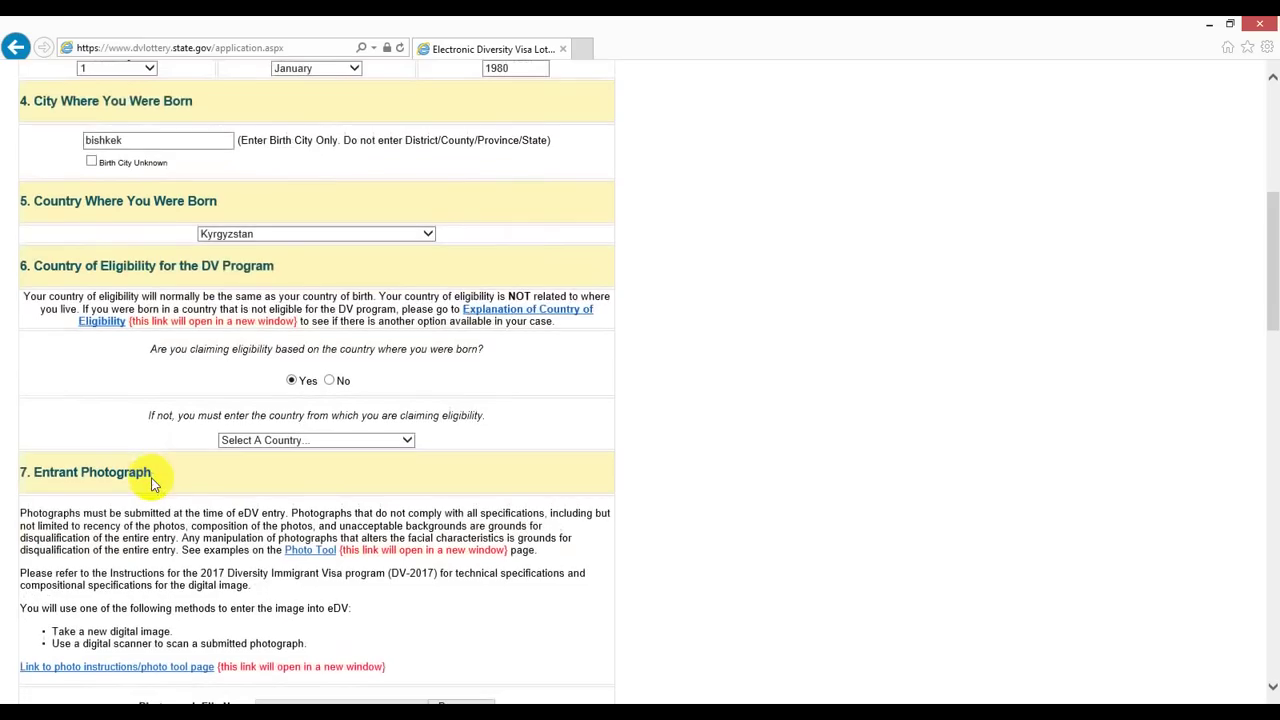
# Step: Minimize Internet Explorer at the Entrant Photograph section to reveal the desktop
pyautogui.scroll(-4, 152, 484)
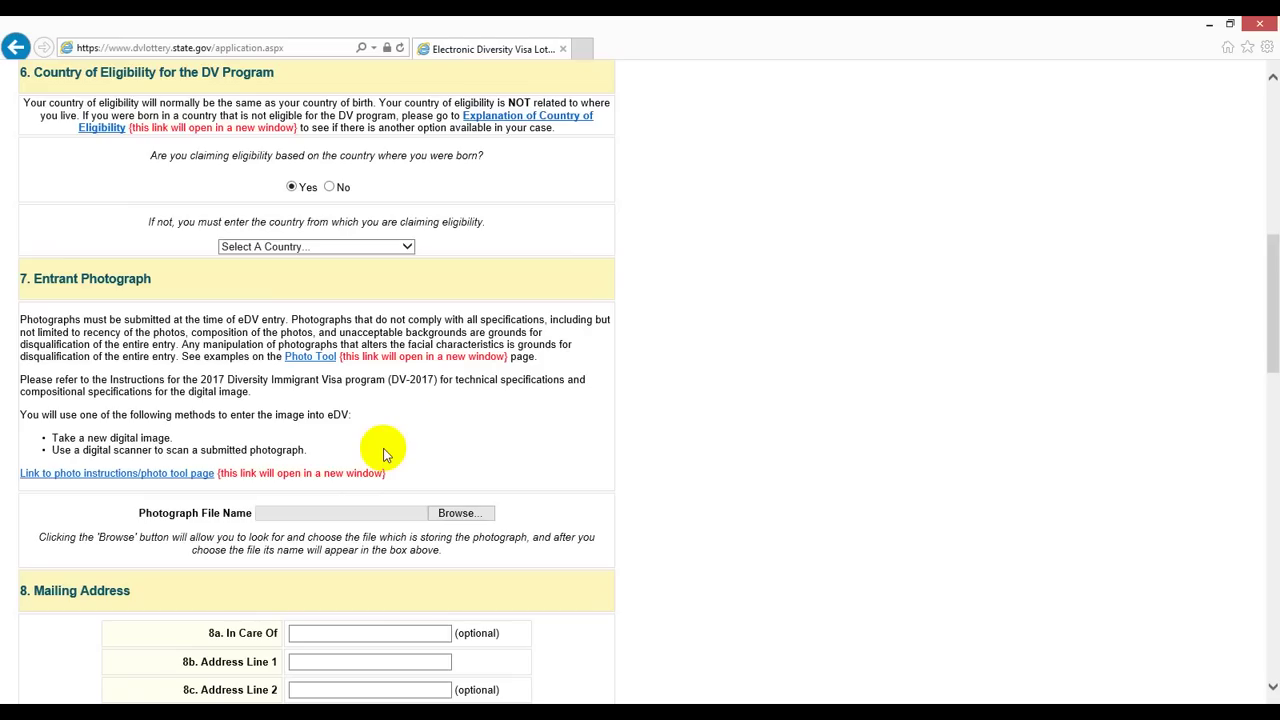
pyautogui.click(1210, 24)
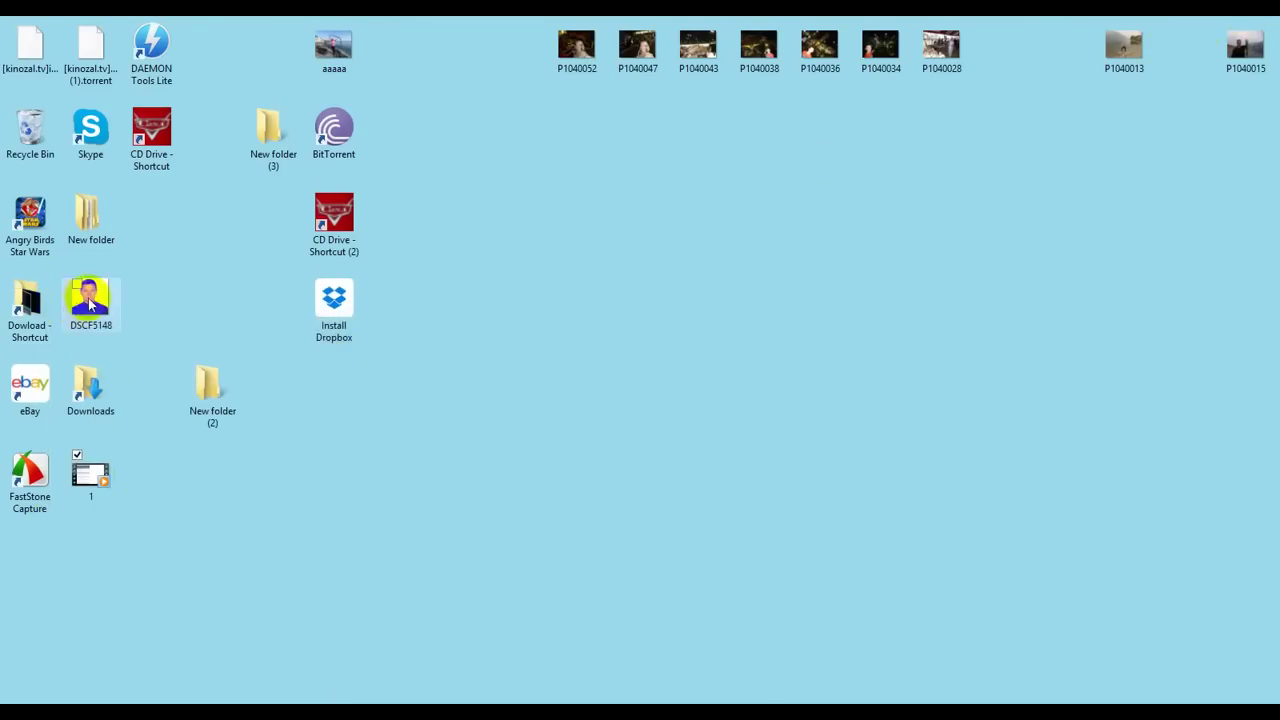
# Step: Move DSCF5148 to the desktop centre and check in Properties that it is 257 KB
pyautogui.moveTo(90, 305); pyautogui.dragTo(737, 309)
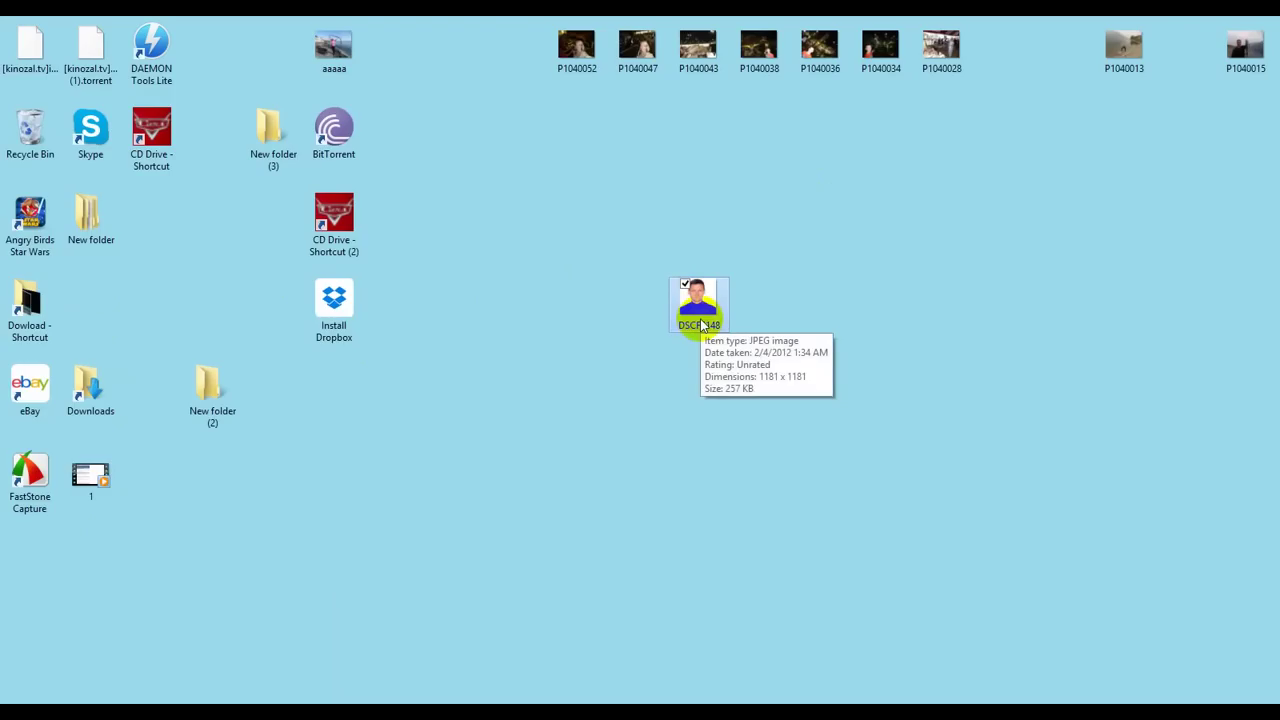
pyautogui.rightClick(705, 324)
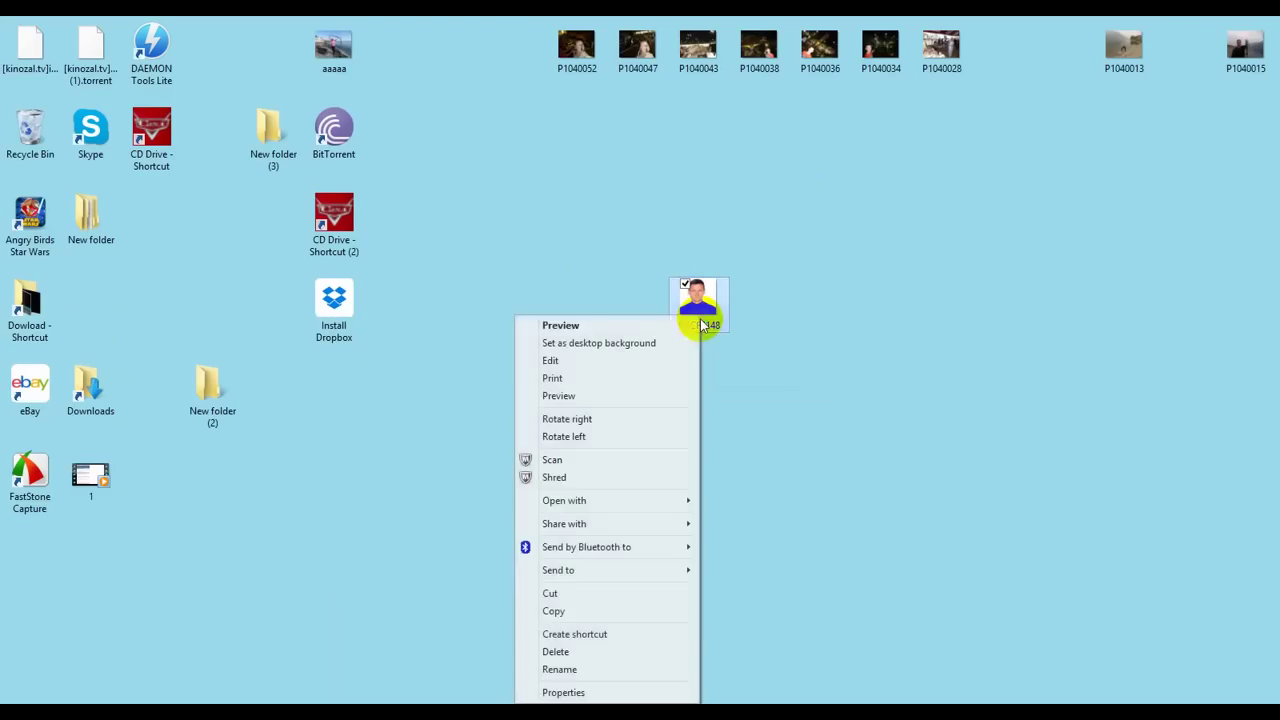
pyautogui.click(600, 693)
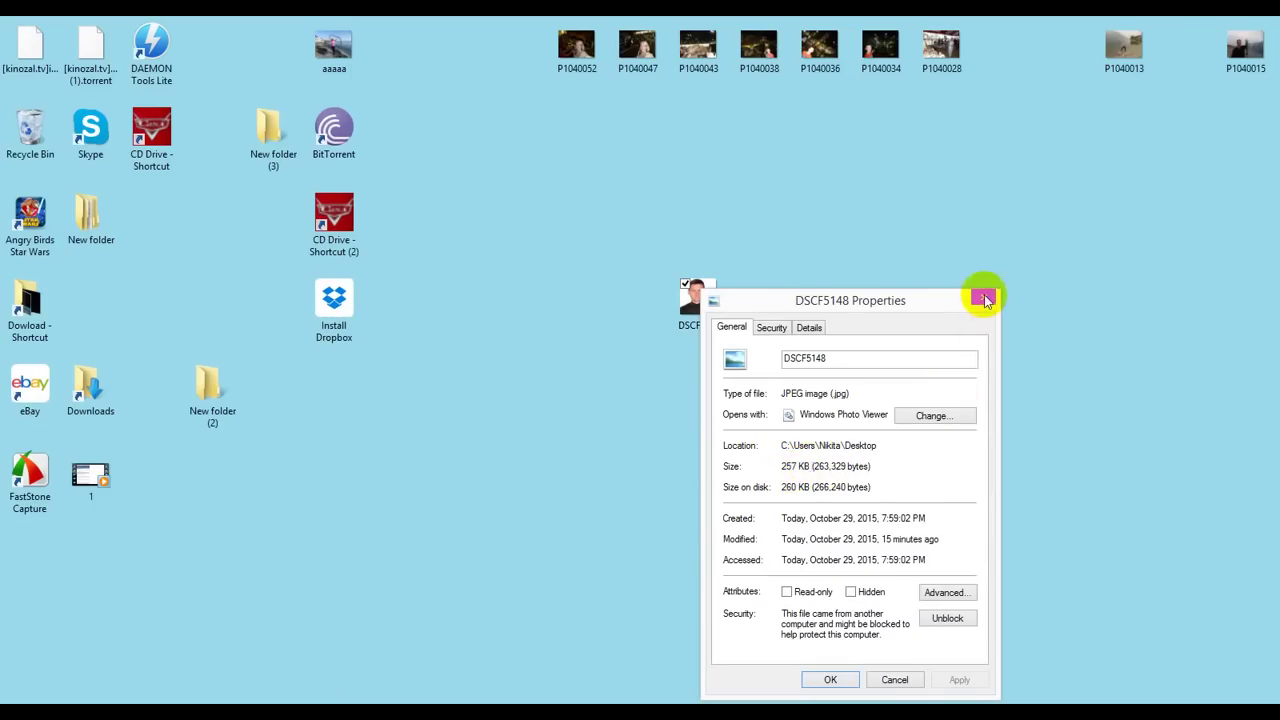
pyautogui.click(984, 297)
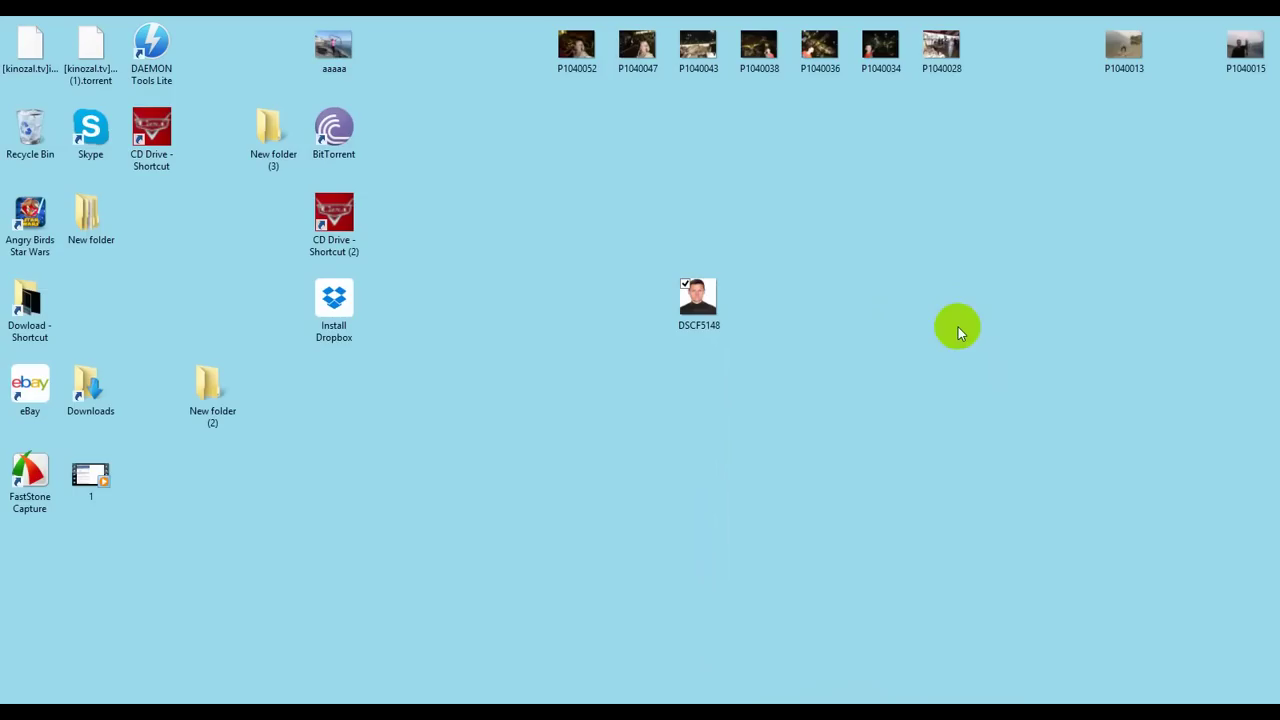
pyautogui.rightClick(690, 302)
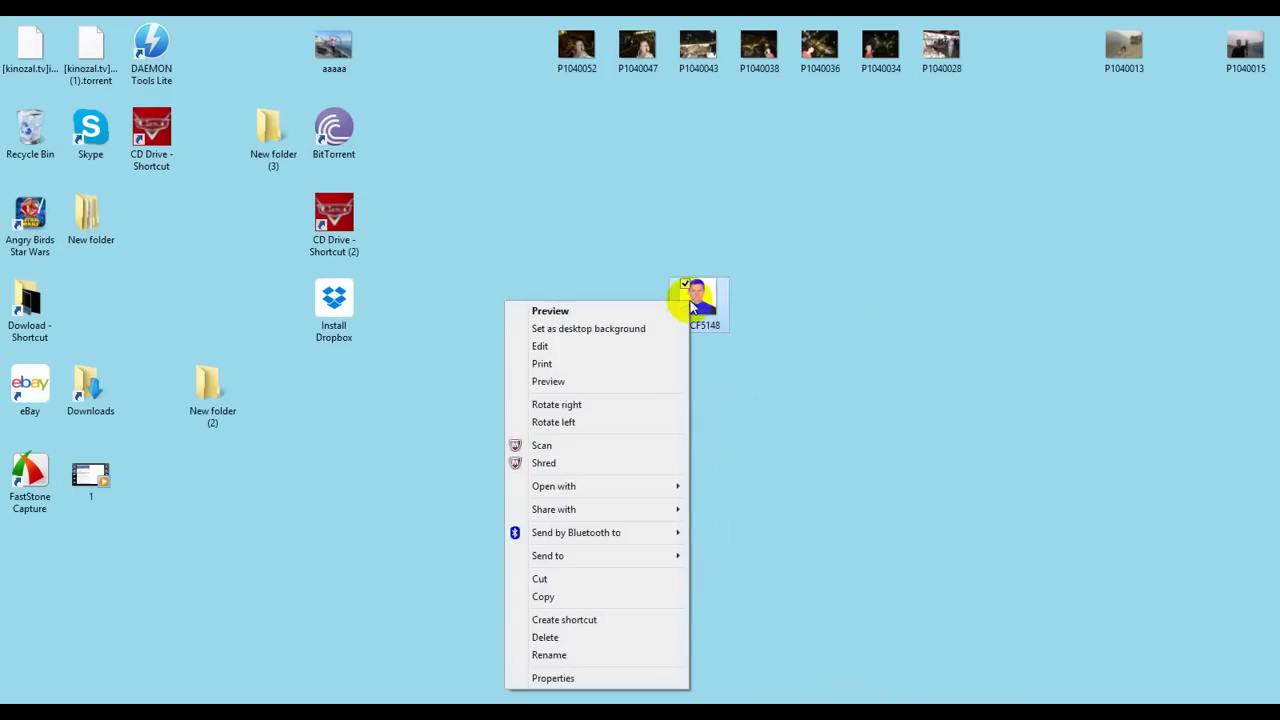
pyautogui.click(766, 297)
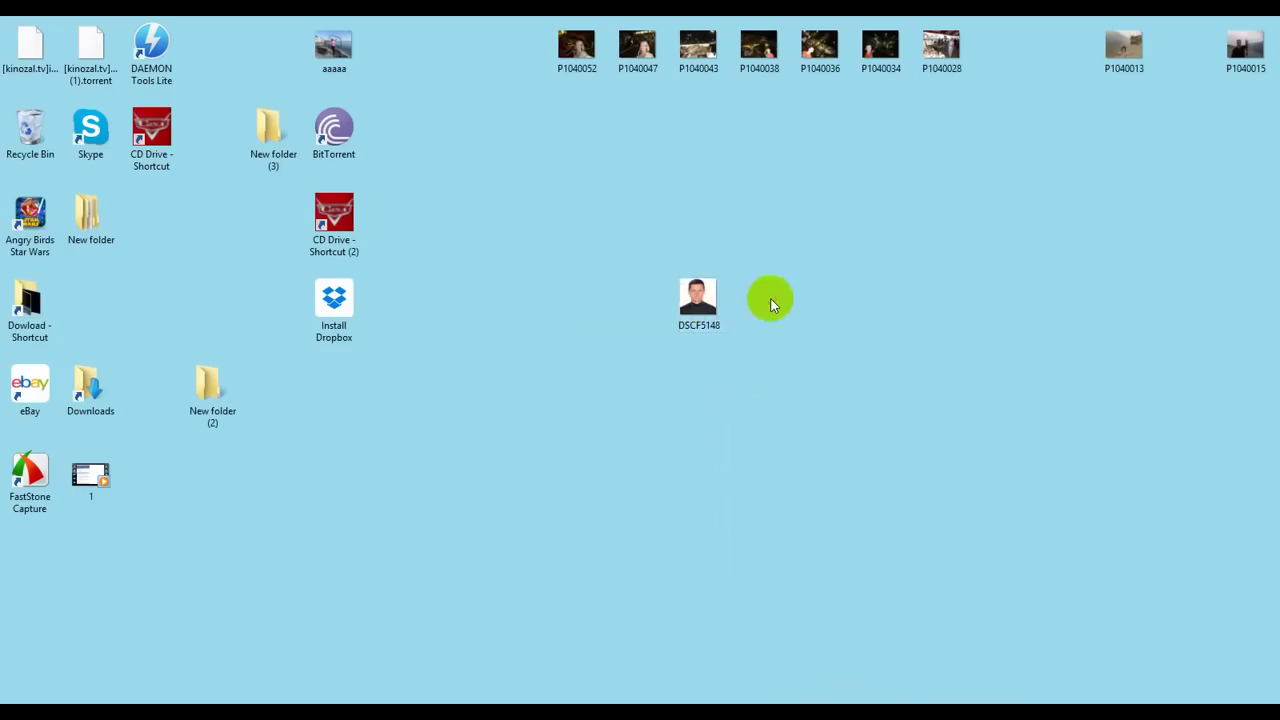
# Step: Open the DSCF5148 photo in Paint
pyautogui.rightClick(703, 310)
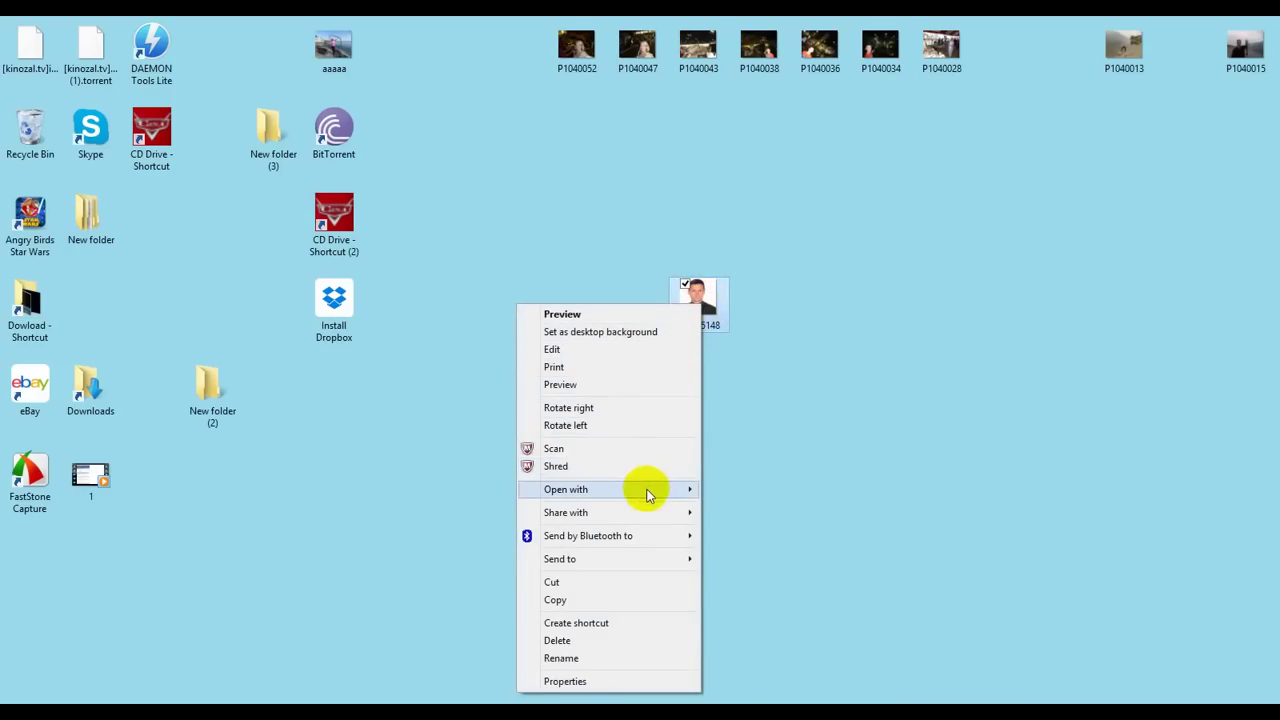
pyautogui.moveTo(677, 493)
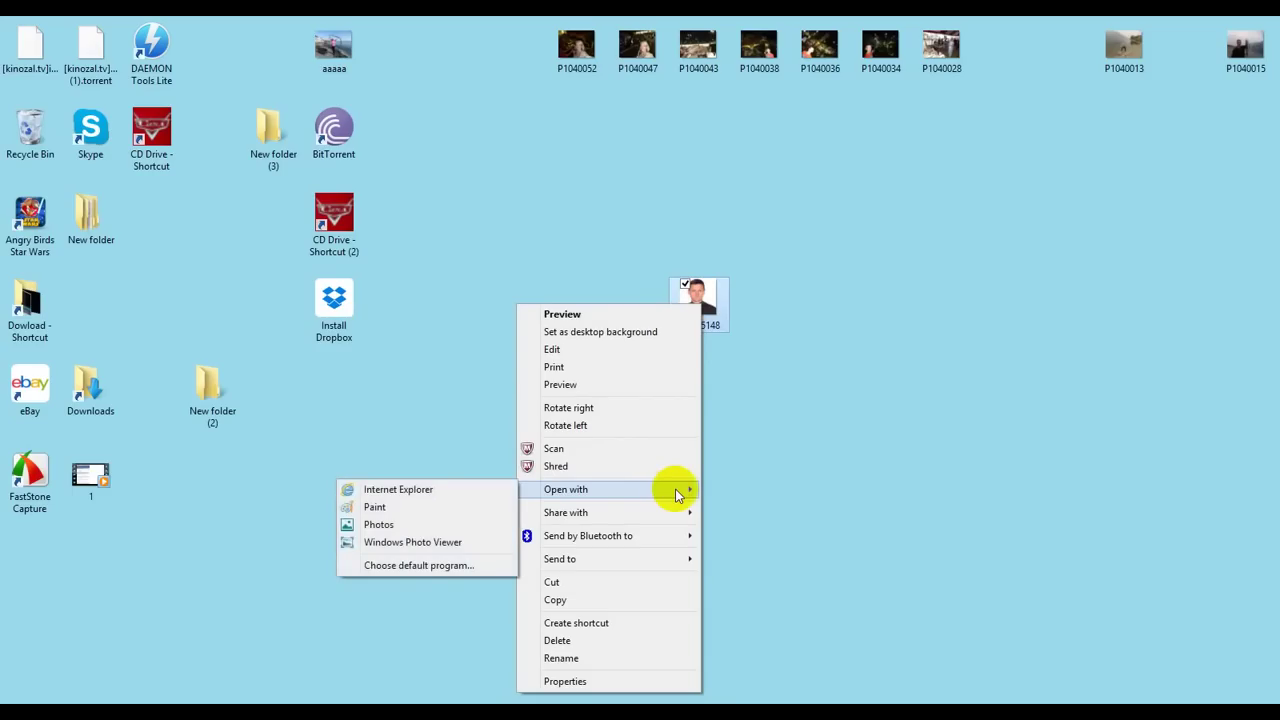
pyautogui.click(376, 508)
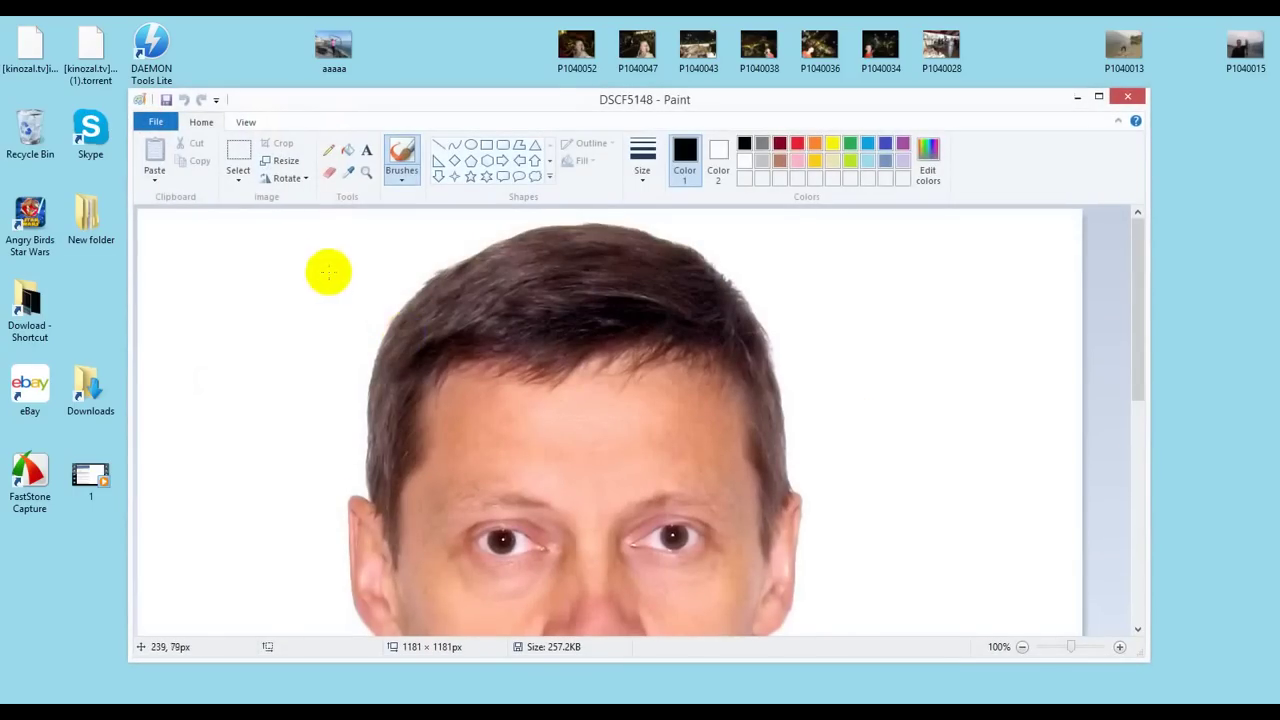
# Step: Resize the image to 1000 × 1000 pixels, save it, and close Paint
pyautogui.click(284, 163)
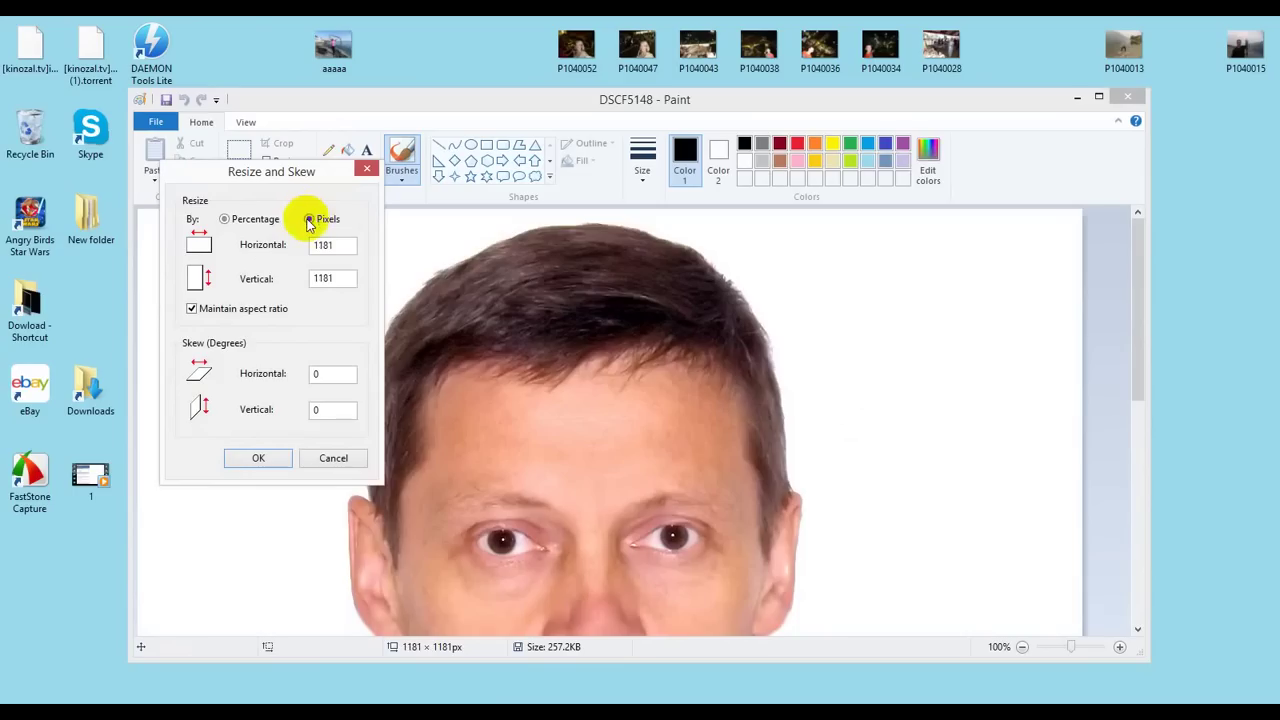
pyautogui.click(309, 220)
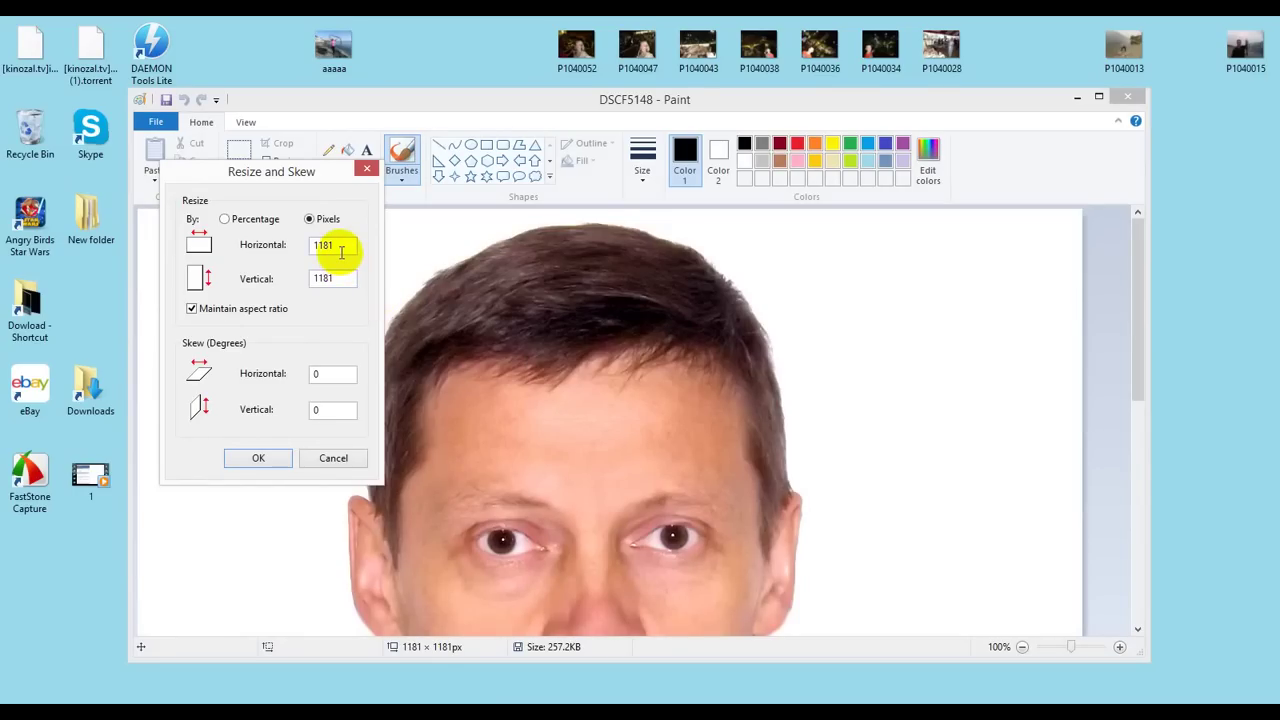
pyautogui.moveTo(329, 245); pyautogui.dragTo(296, 248)
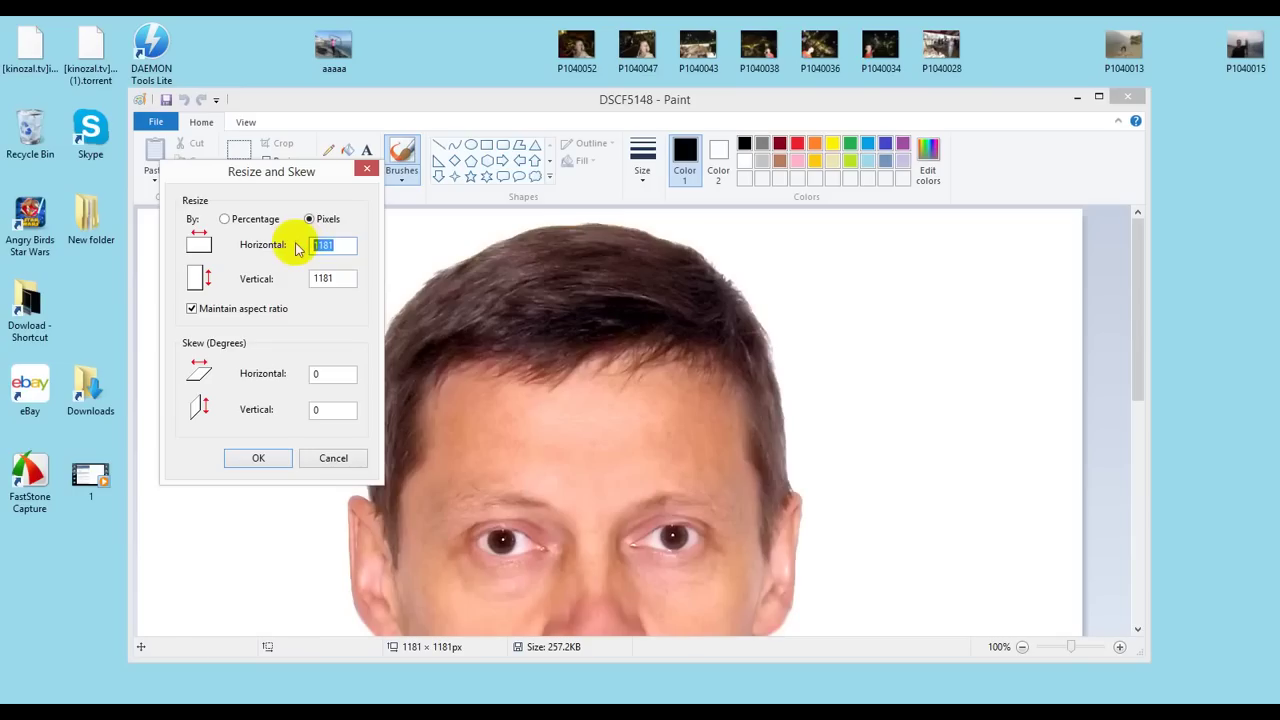
pyautogui.write('1000')
pyautogui.click(262, 458)
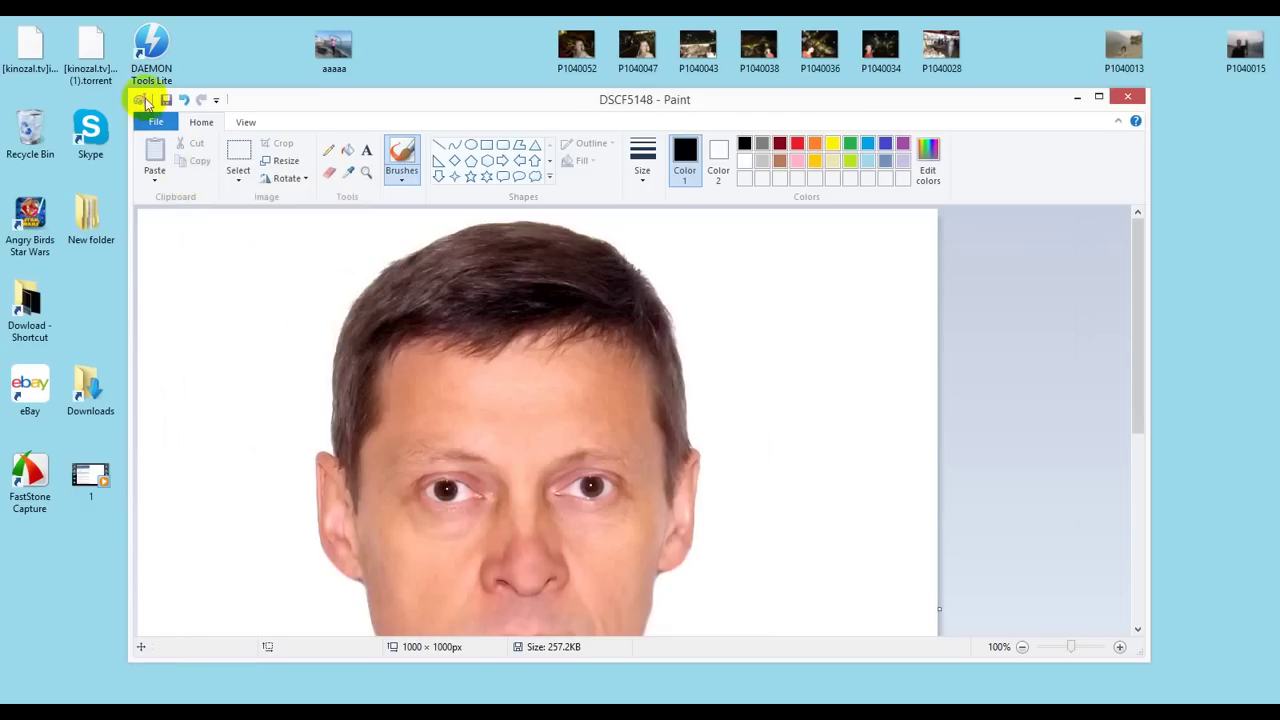
pyautogui.click(167, 104)
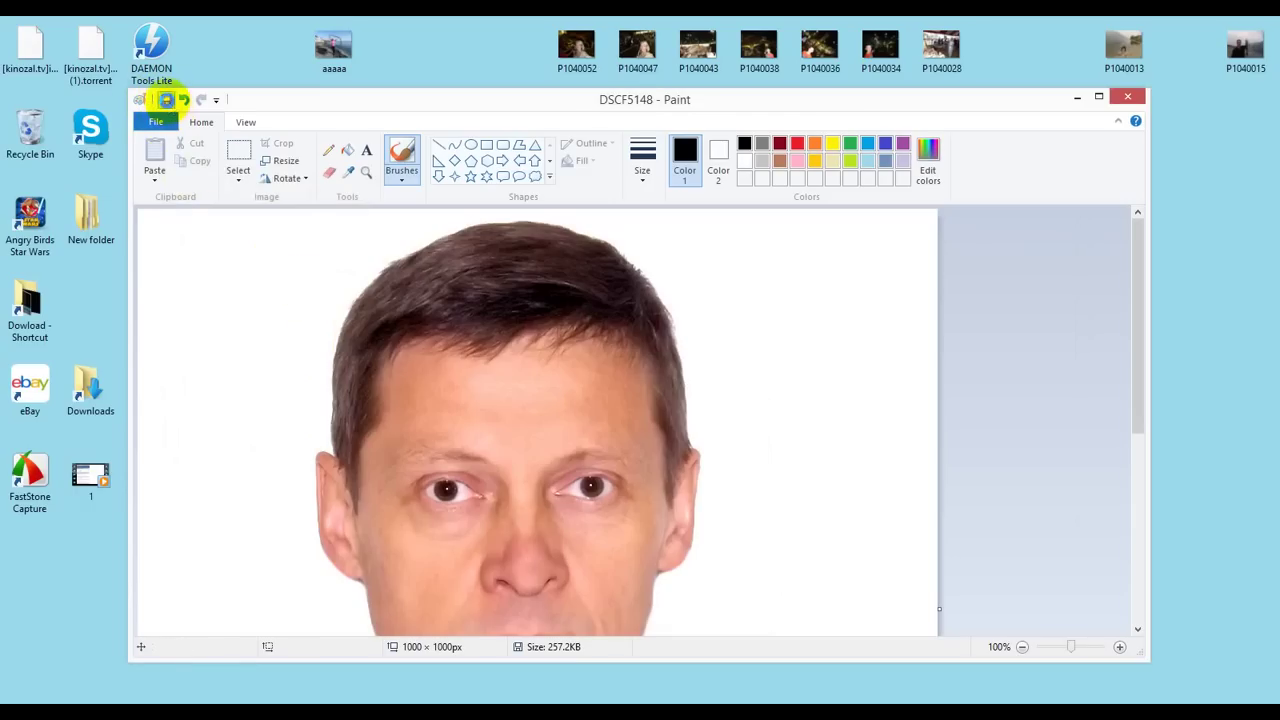
pyautogui.click(1147, 99)
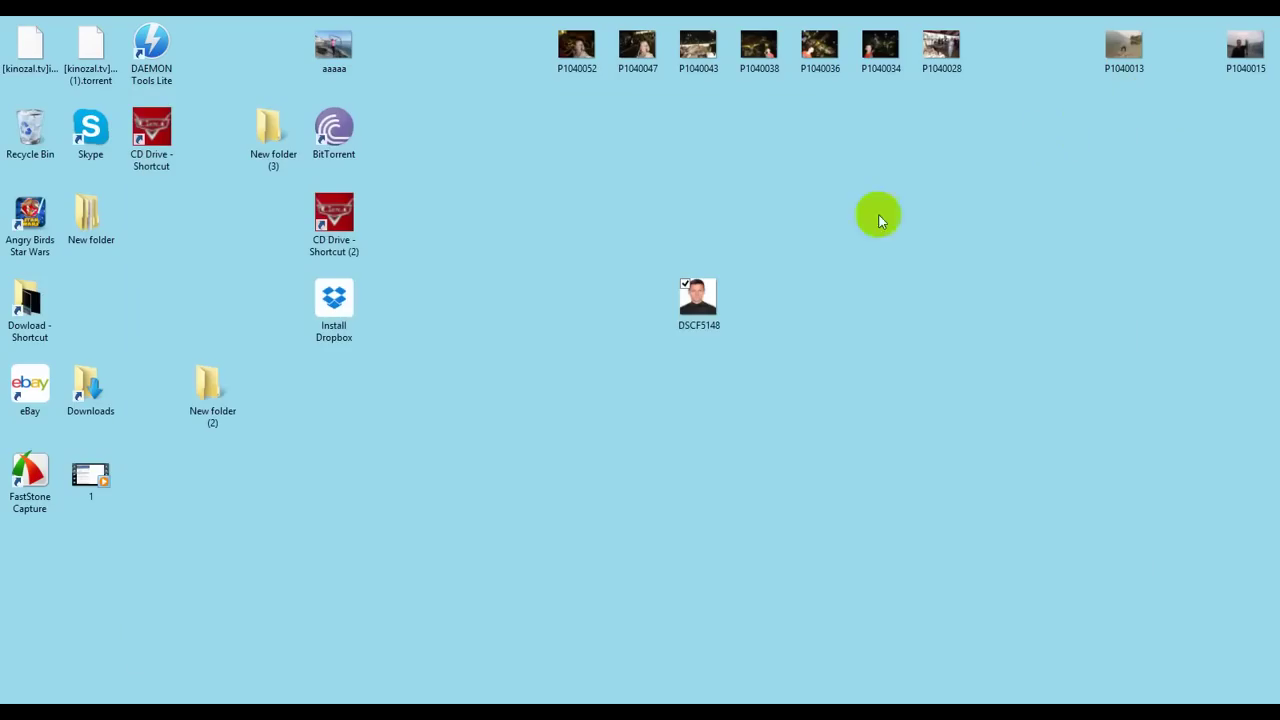
# Step: Check in Properties that the resized DSCF5148 is now 230 KB
pyautogui.click(696, 308)
pyautogui.rightClick(696, 308)
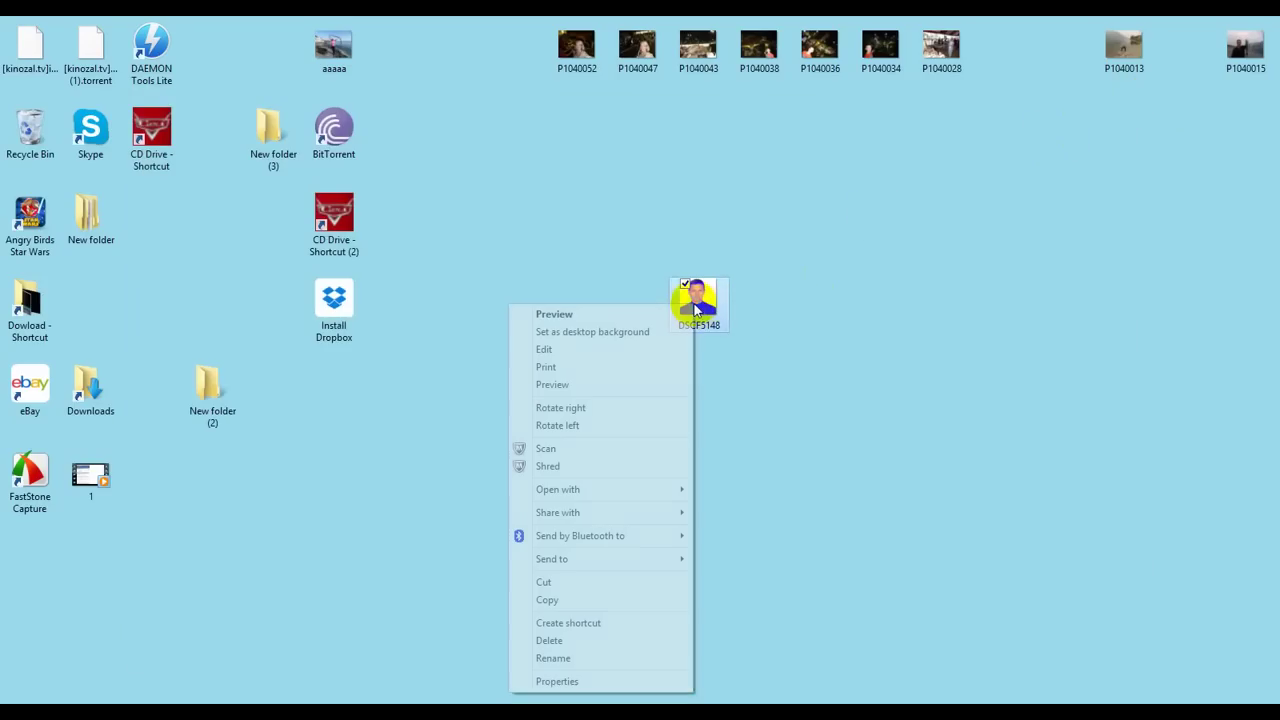
pyautogui.click(620, 683)
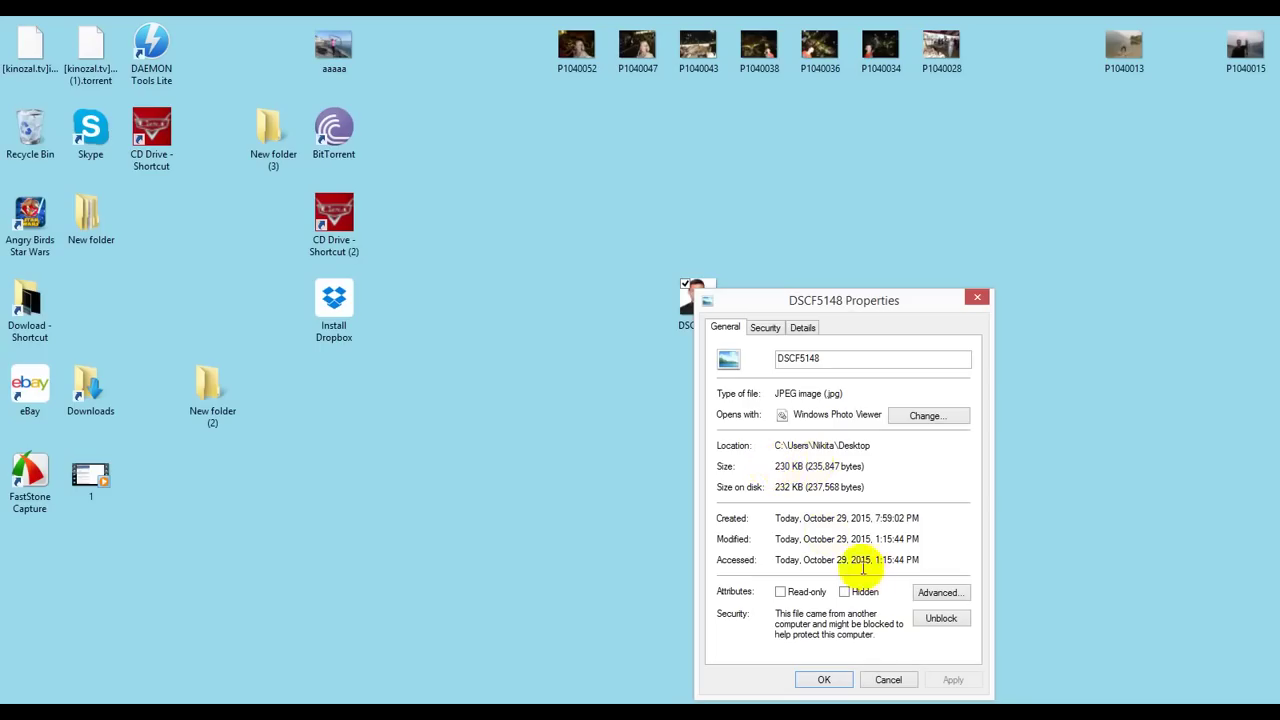
pyautogui.click(828, 682)
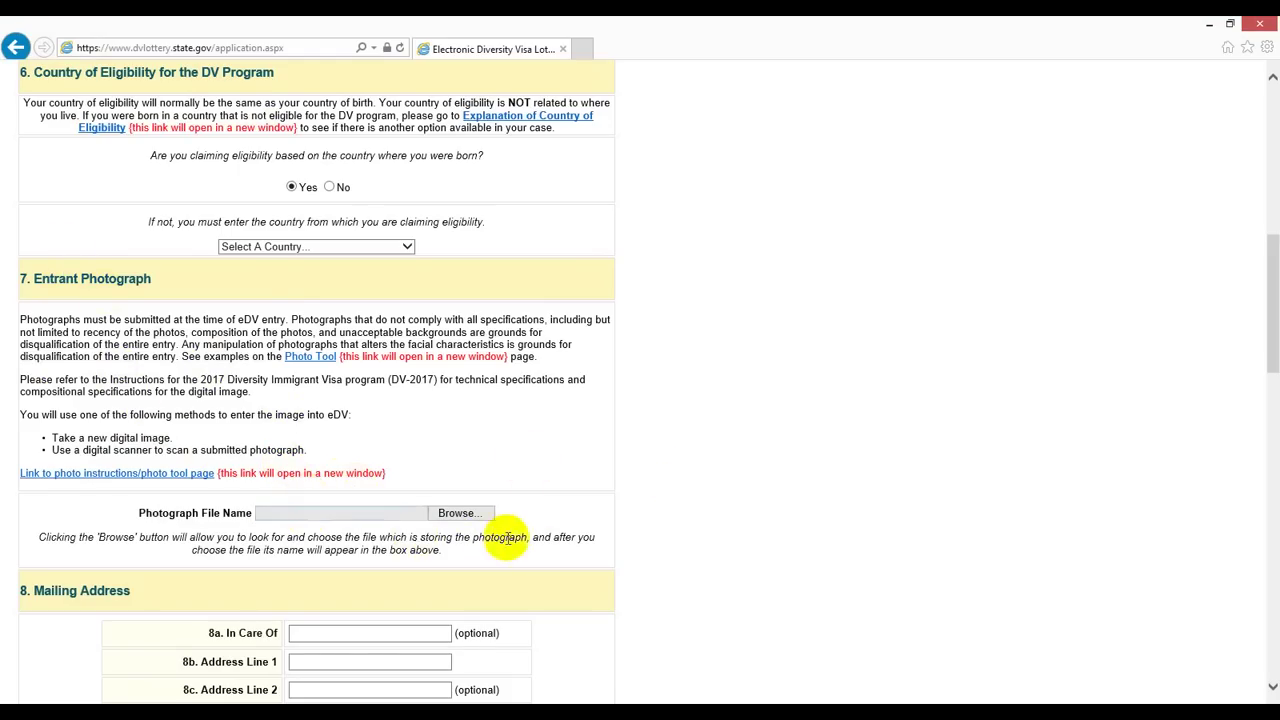
# Step: Attach DSCF5148 from the Desktop as the Photograph File Name
pyautogui.click(462, 518)
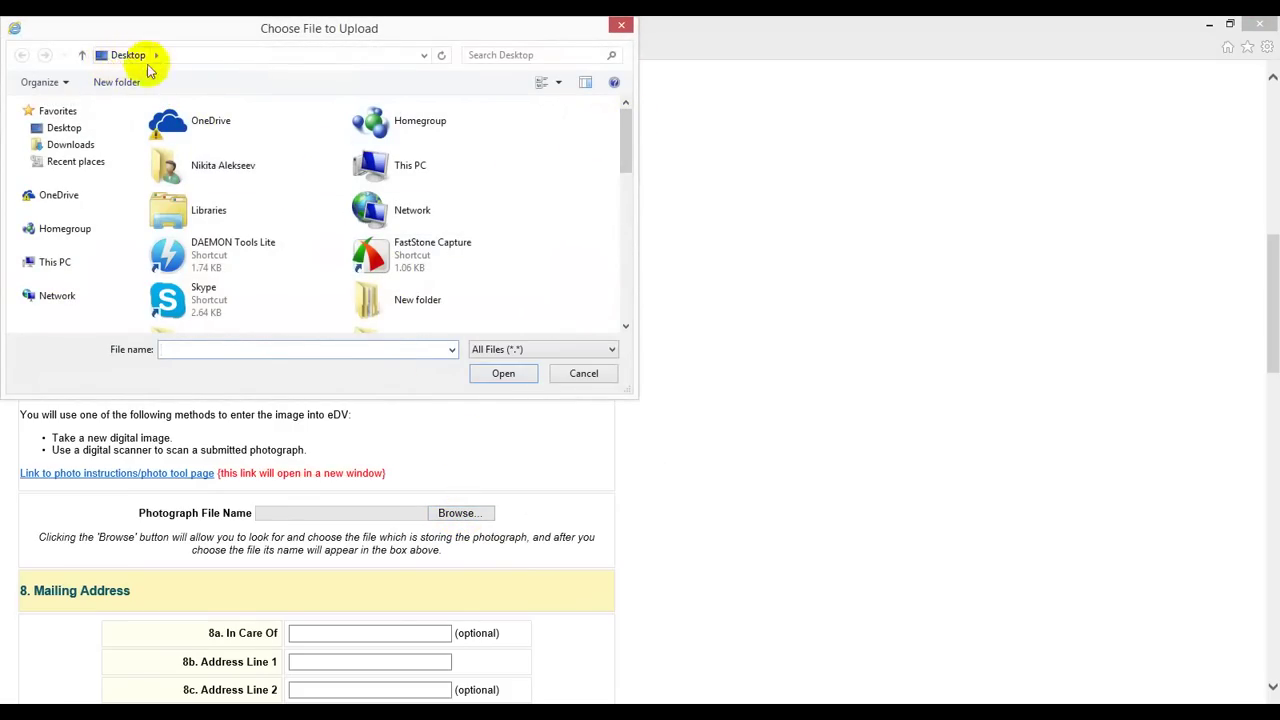
pyautogui.moveTo(623, 149); pyautogui.dragTo(626, 253)
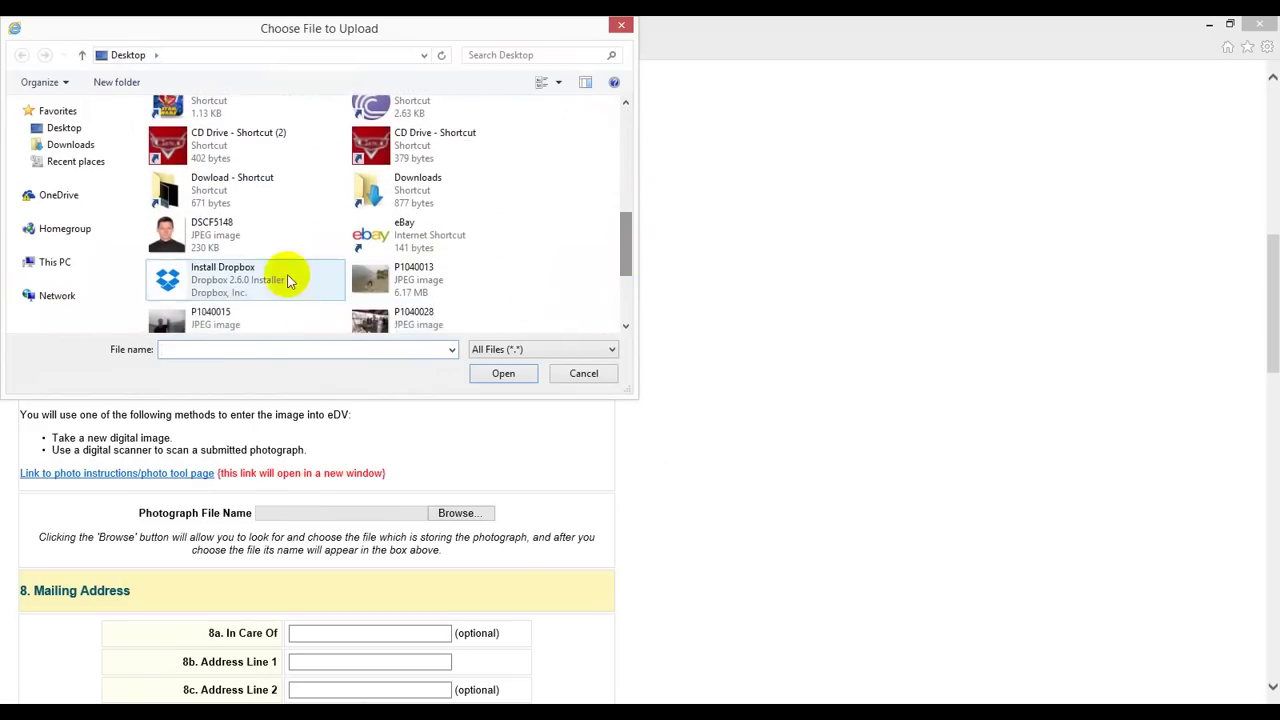
pyautogui.click(166, 248)
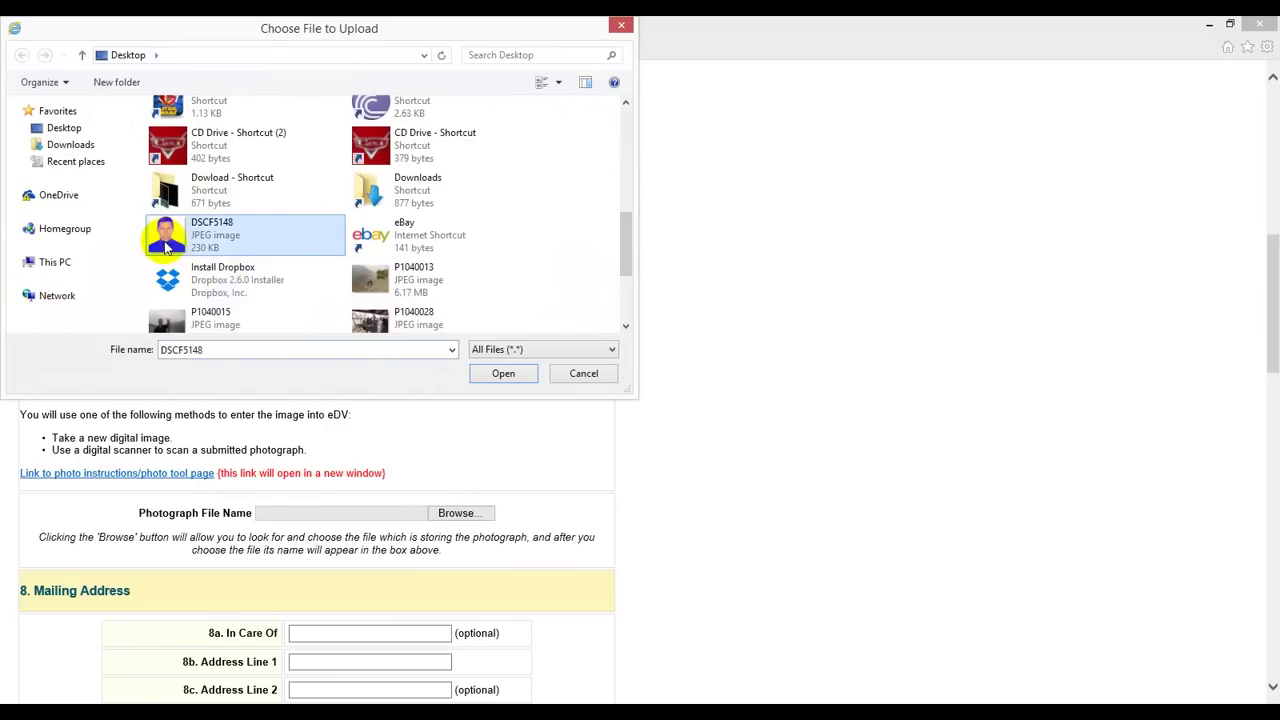
pyautogui.click(503, 373)
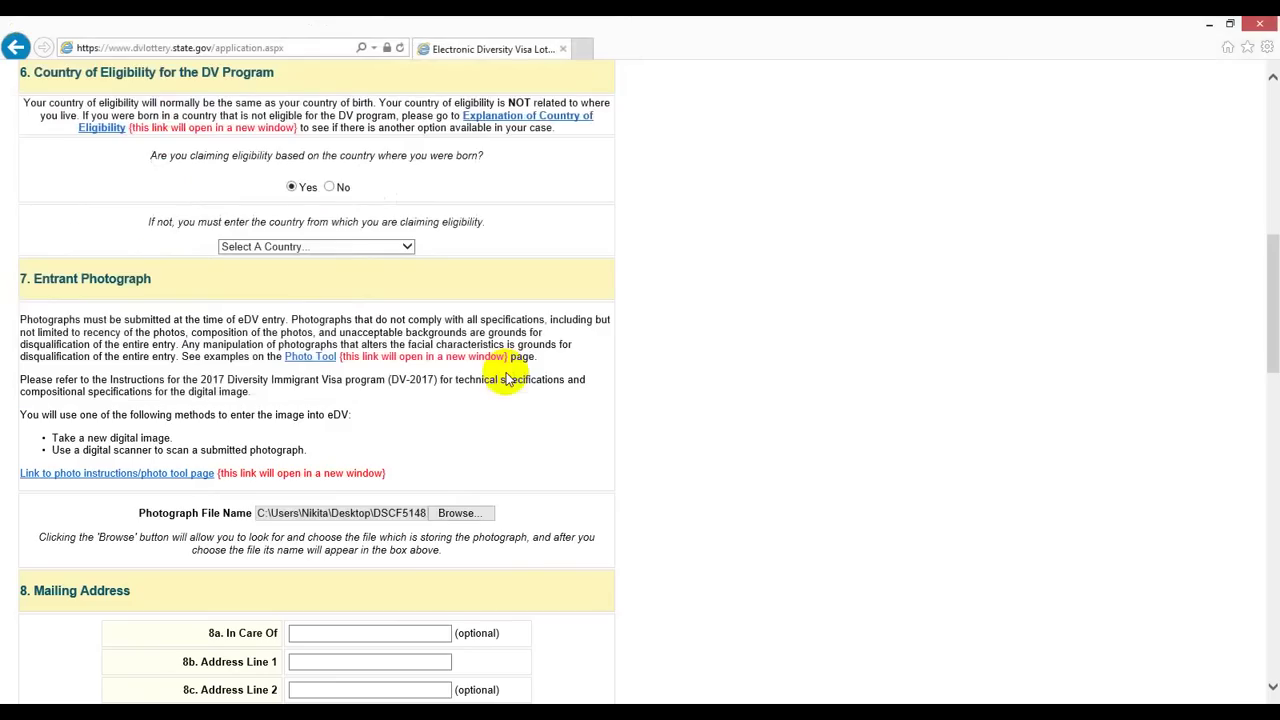
pyautogui.scroll(-2, 770, 428)
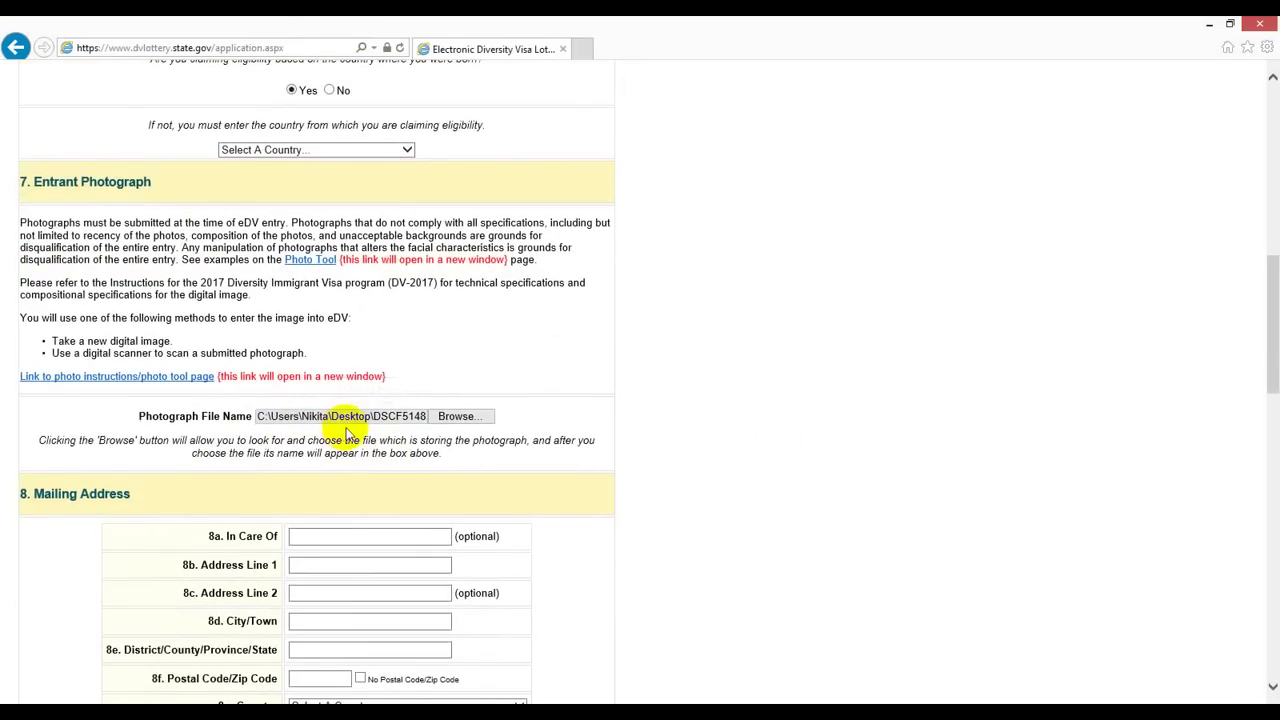
pyautogui.scroll(-2, 709, 432)
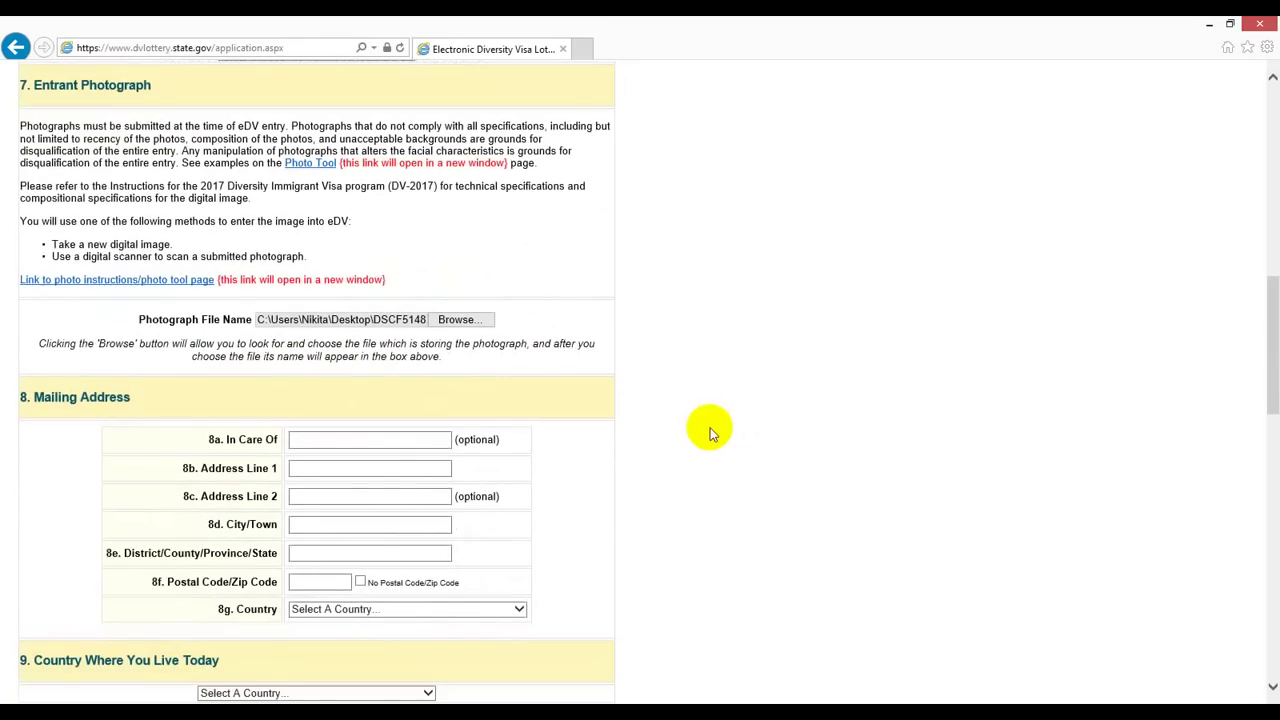
pyautogui.scroll(-2, 33, 397)
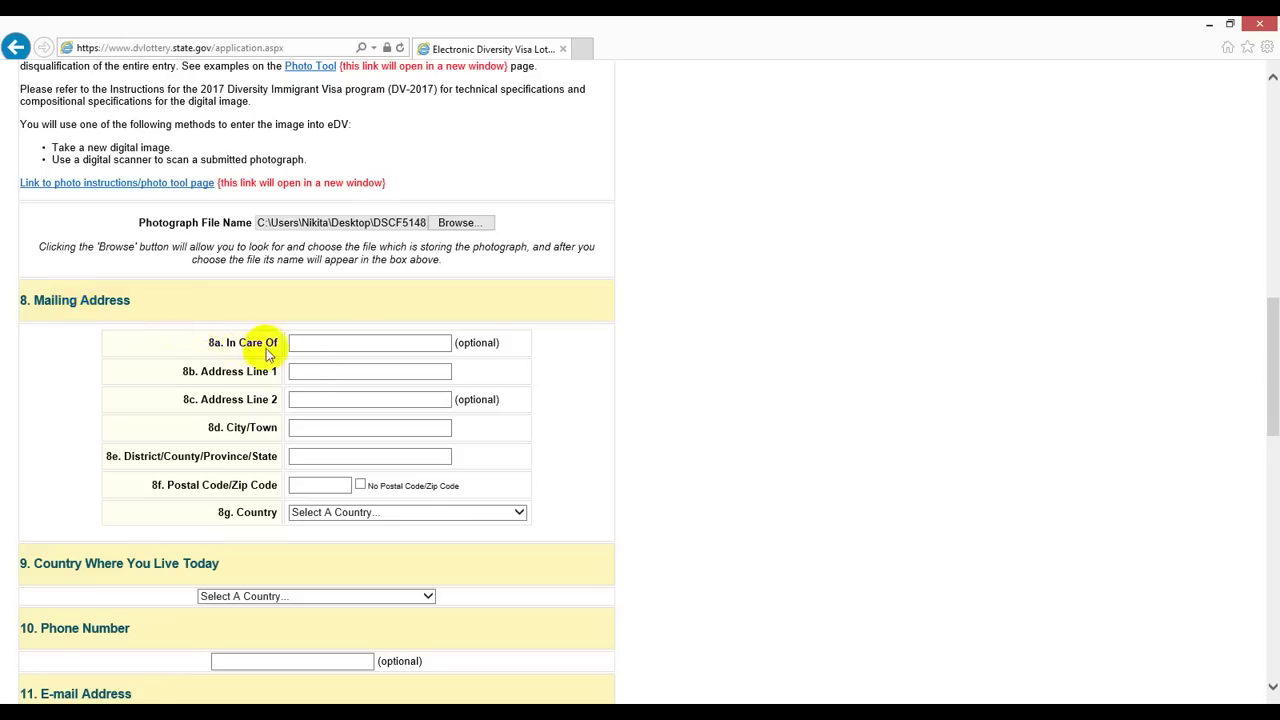
# Step: Fill in the mailing address street line, city, district and postal code
pyautogui.click(305, 371)
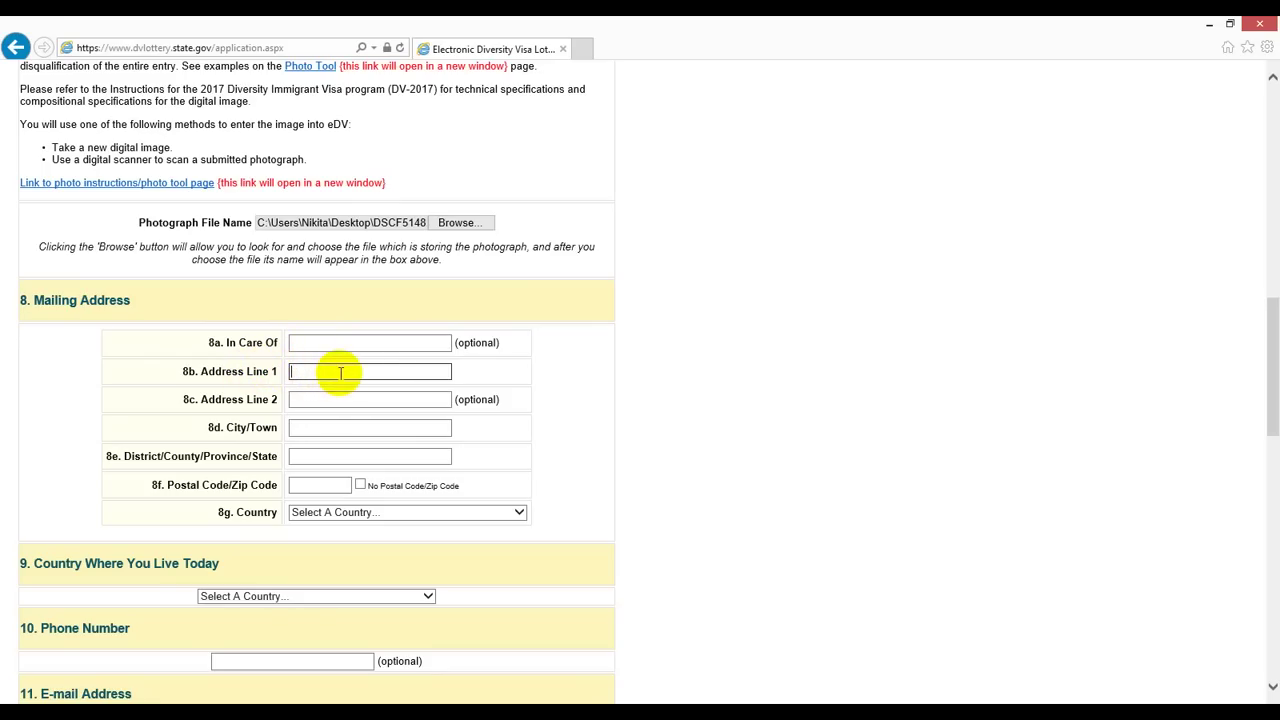
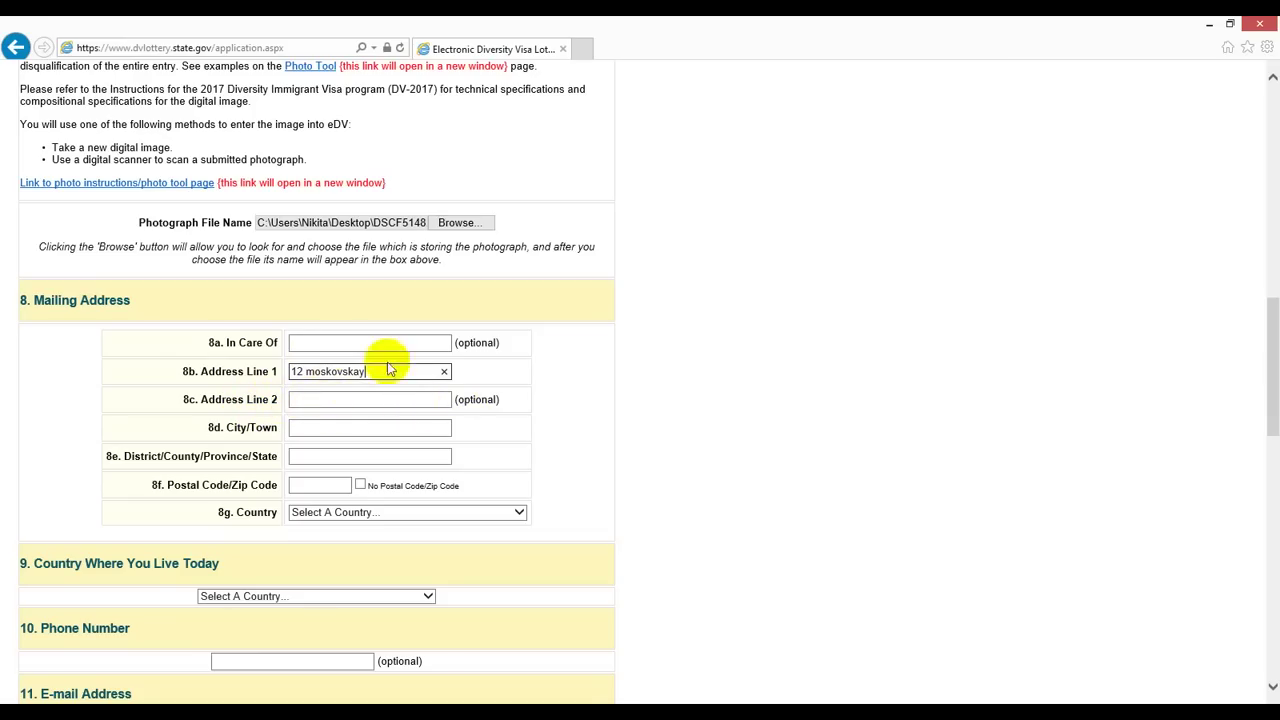
pyautogui.click(313, 432)
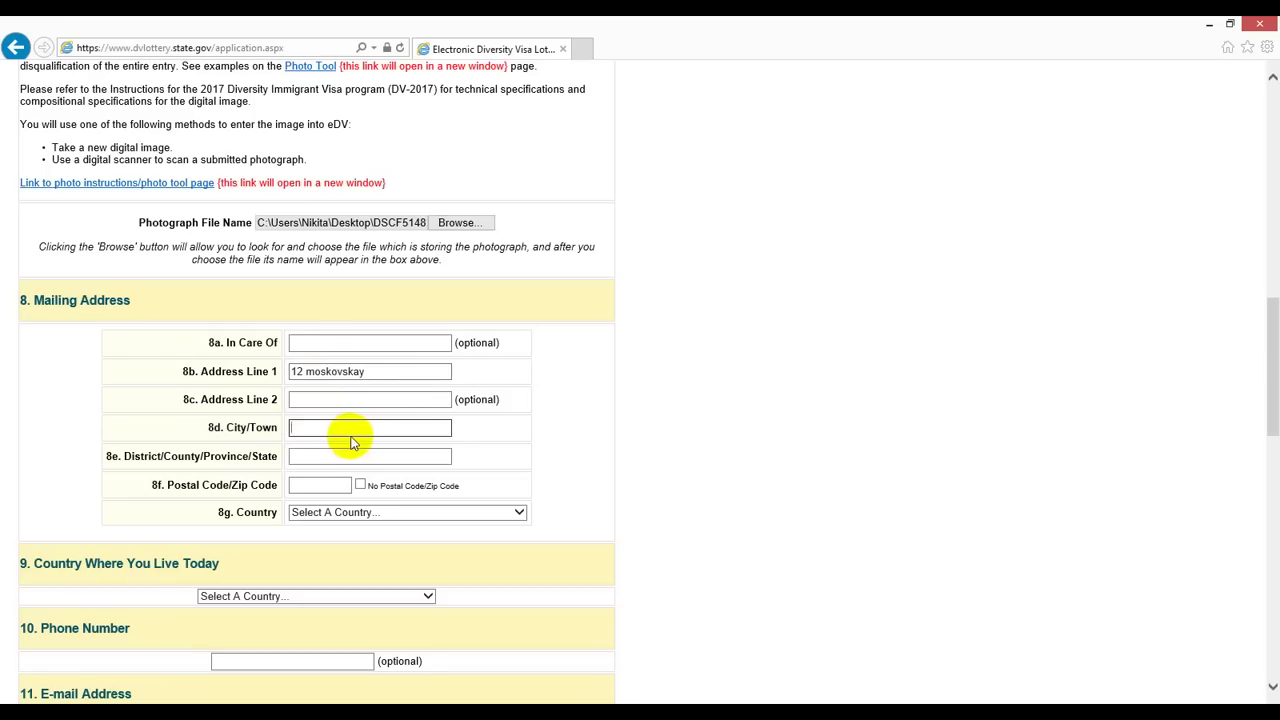
pyautogui.write('bishkek')
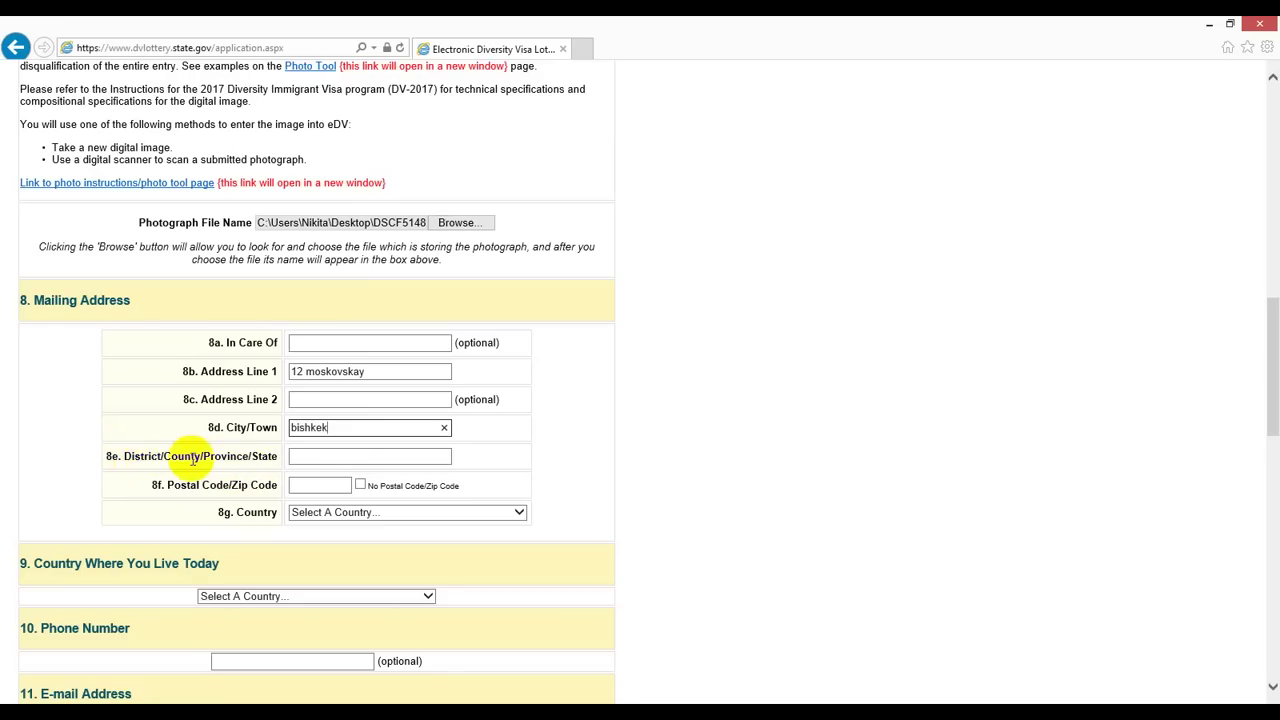
pyautogui.click(314, 459)
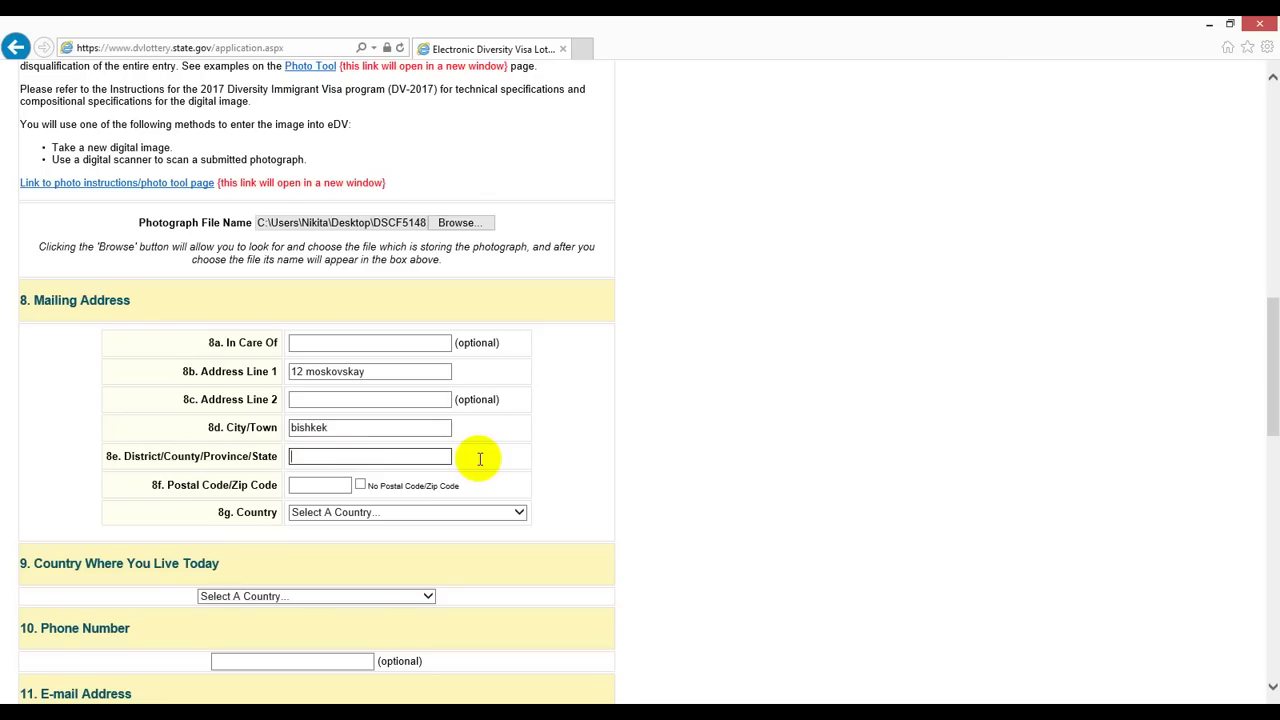
pyautogui.write('chui')
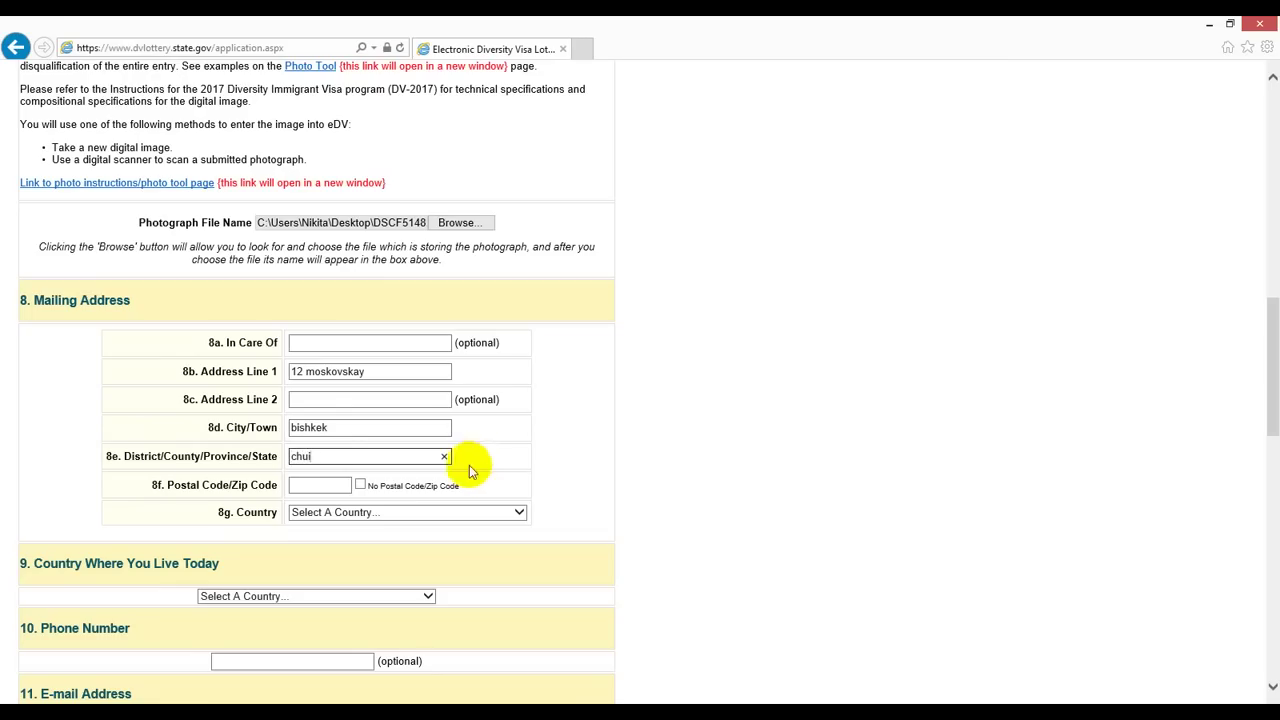
pyautogui.click(300, 486)
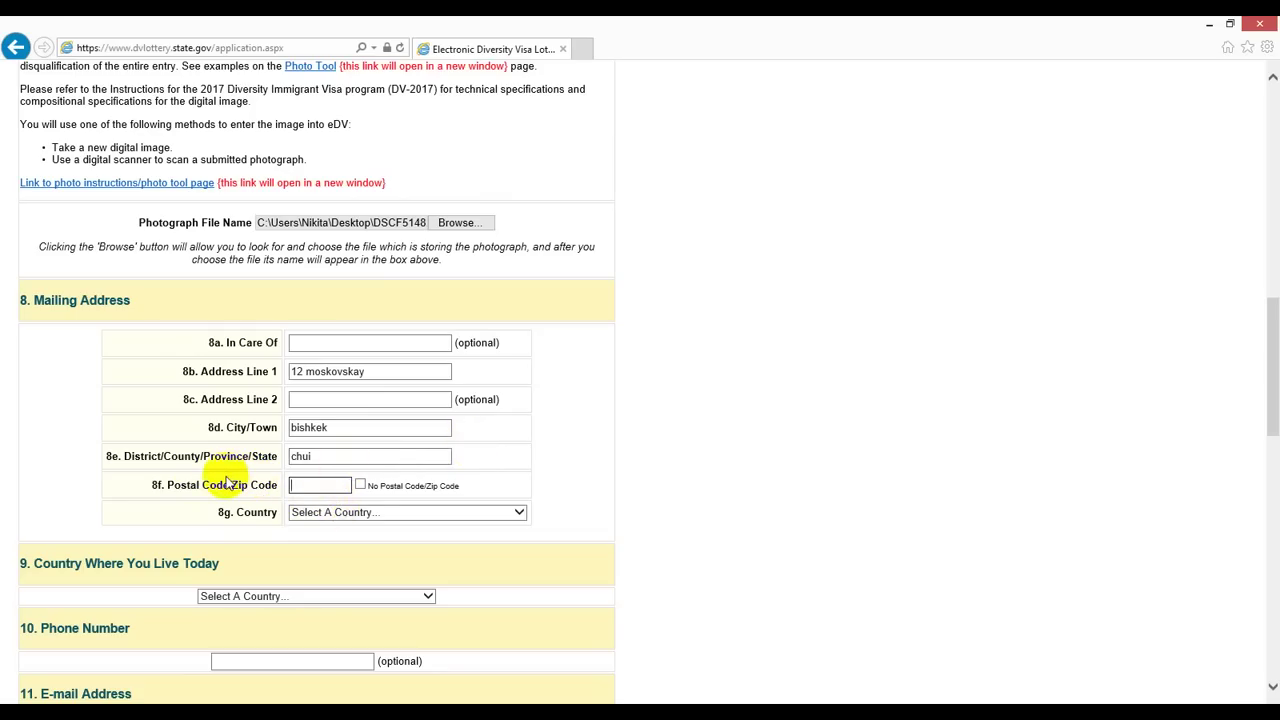
pyautogui.write('720044')
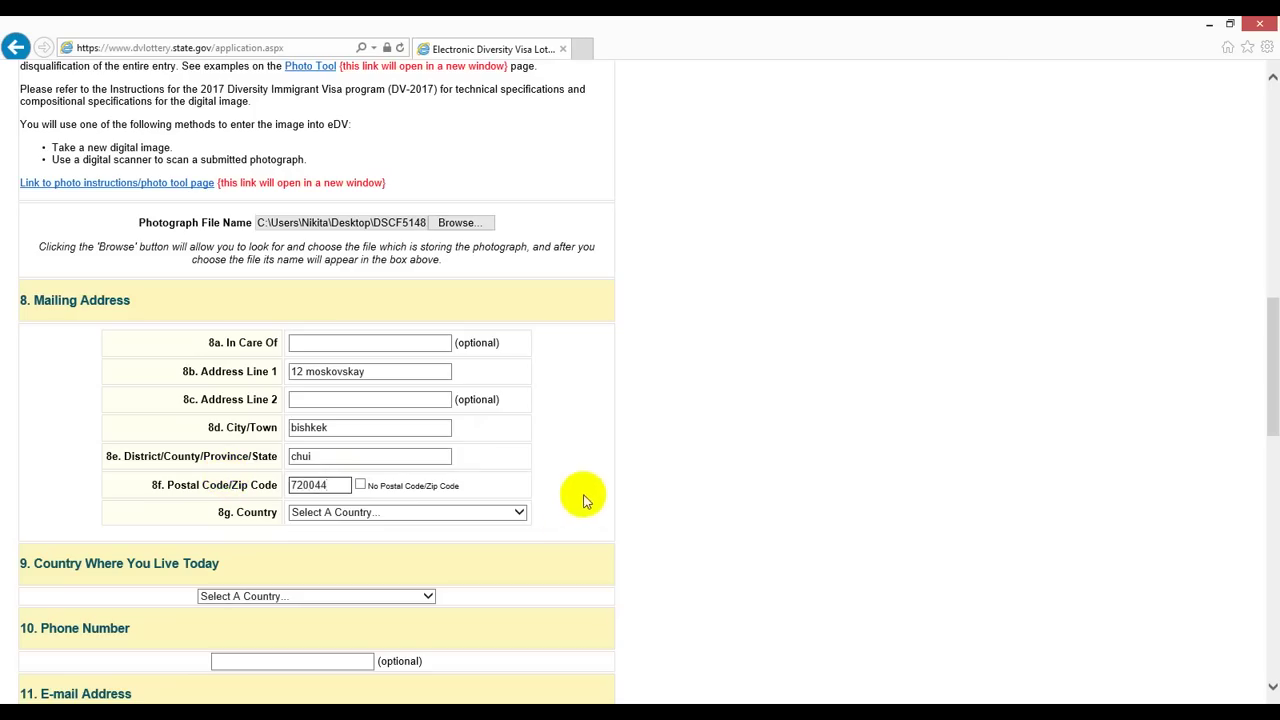
pyautogui.click(518, 513)
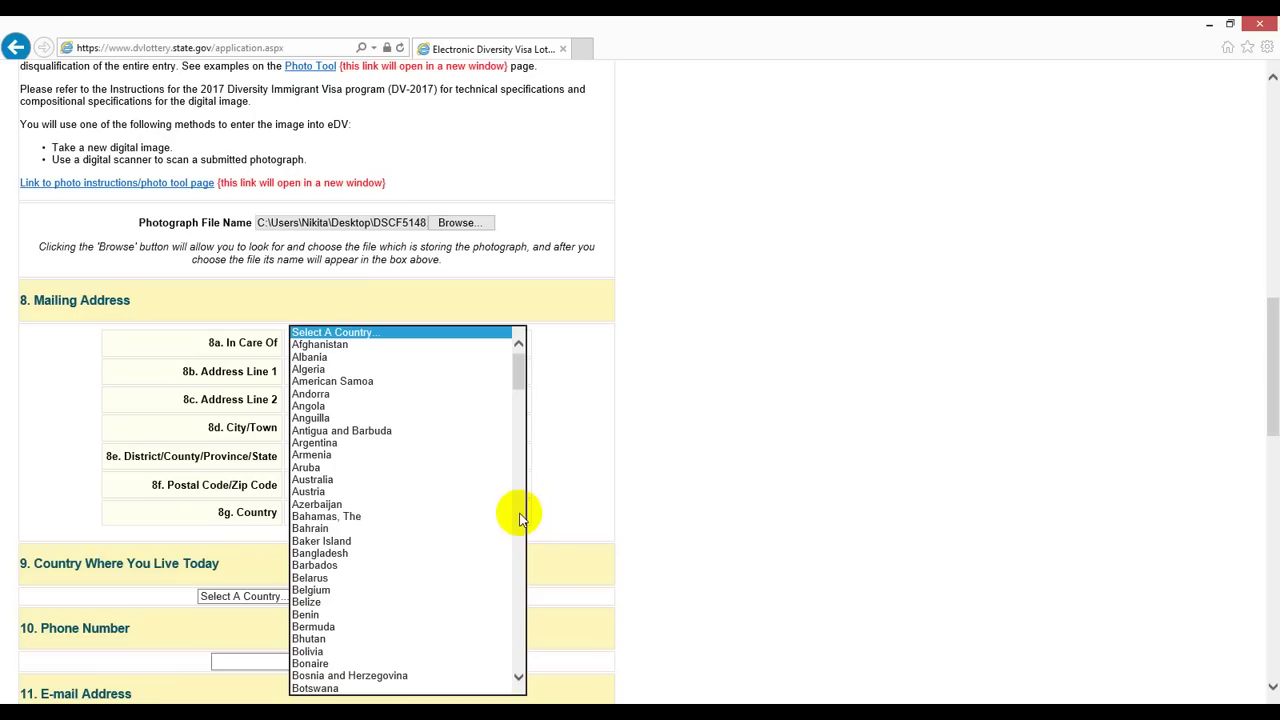
# Step: Set the mailing address country to Kyrgyzstan
pyautogui.press('k')
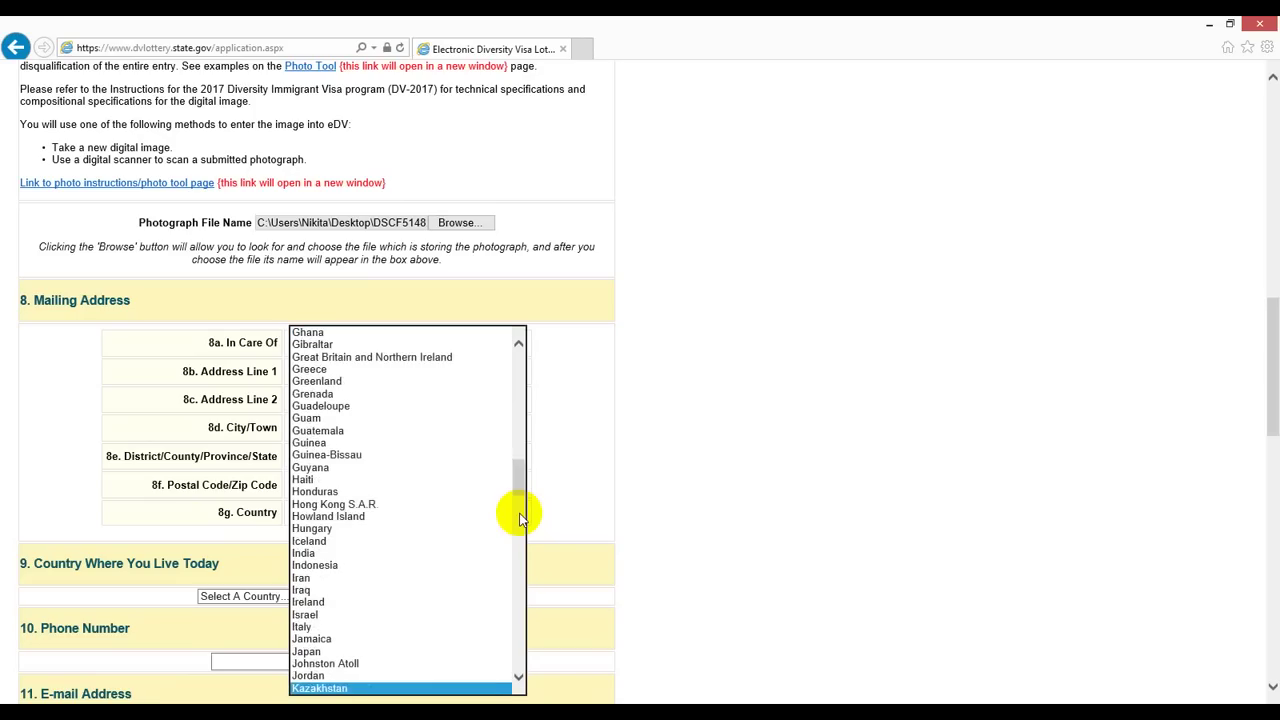
pyautogui.press('Down')
pyautogui.press('Down')
pyautogui.press('Down')
pyautogui.press('Down')
pyautogui.press('Down')
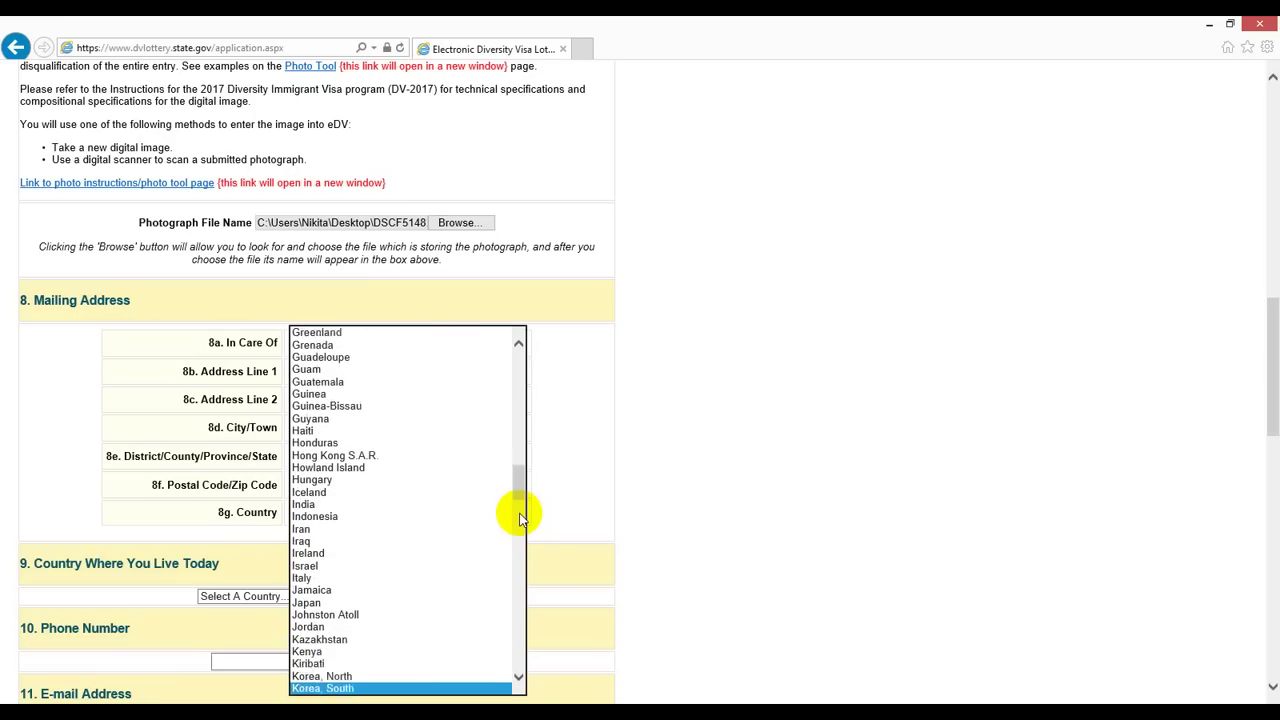
pyautogui.press('Down')
pyautogui.press('Down')
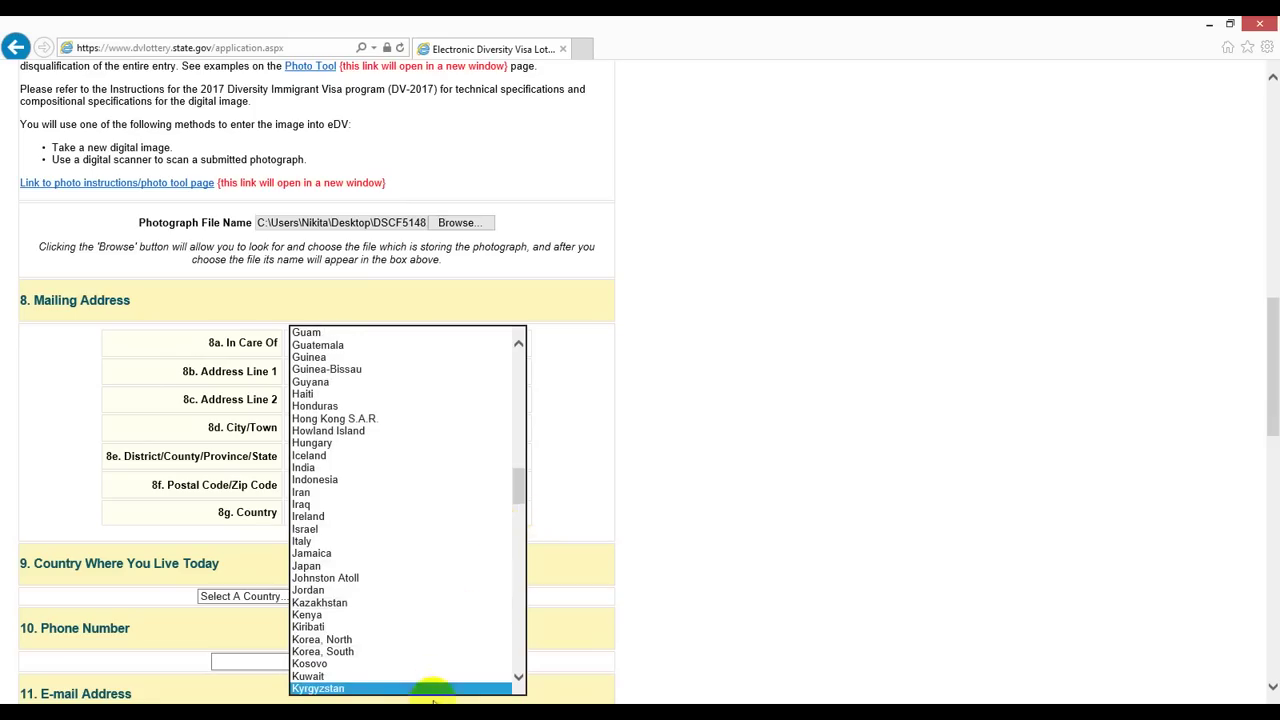
pyautogui.click(440, 687)
pyautogui.click(585, 505)
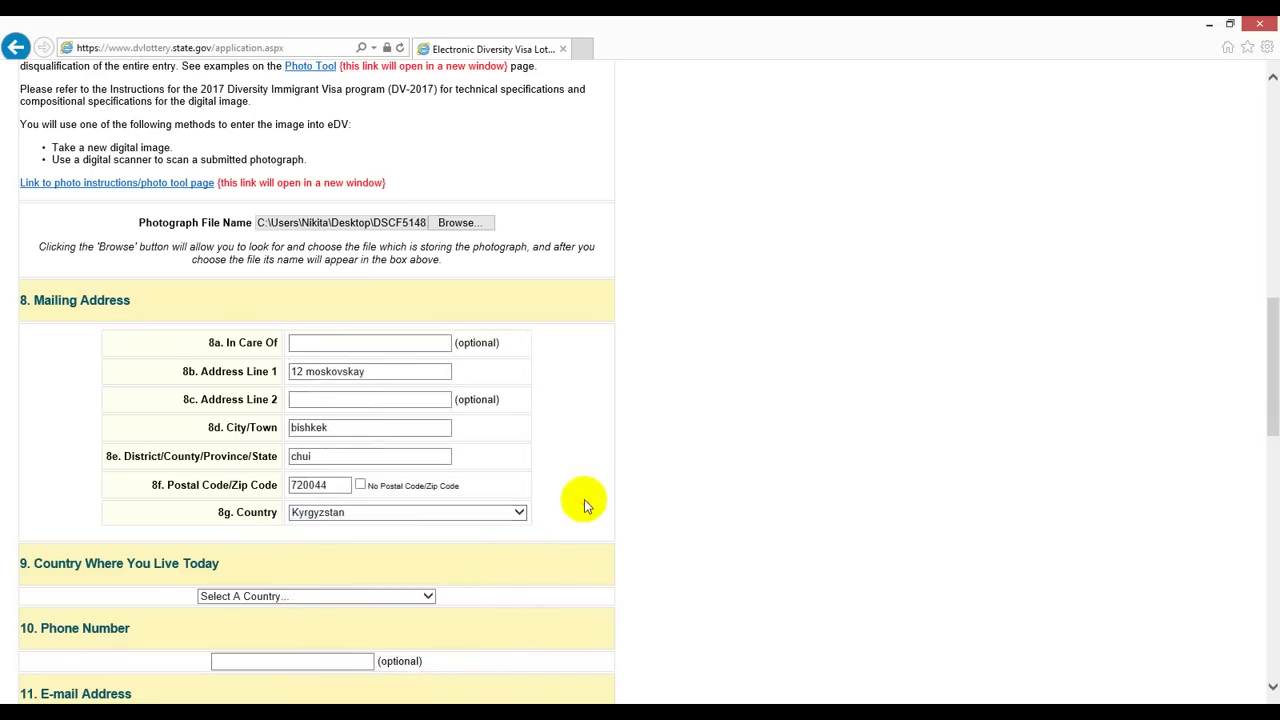
pyautogui.scroll(-3, 584, 499)
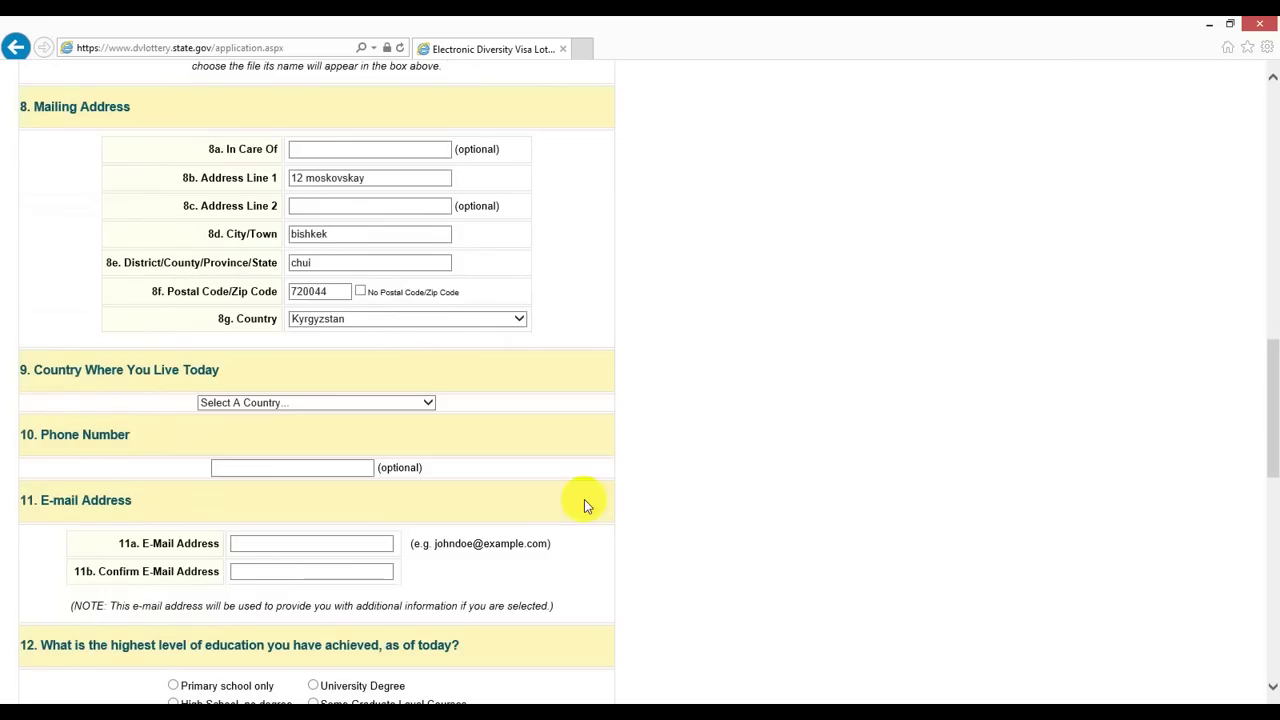
# Step: Set the country where you live today to Russia
pyautogui.click(337, 403)
pyautogui.press('r')
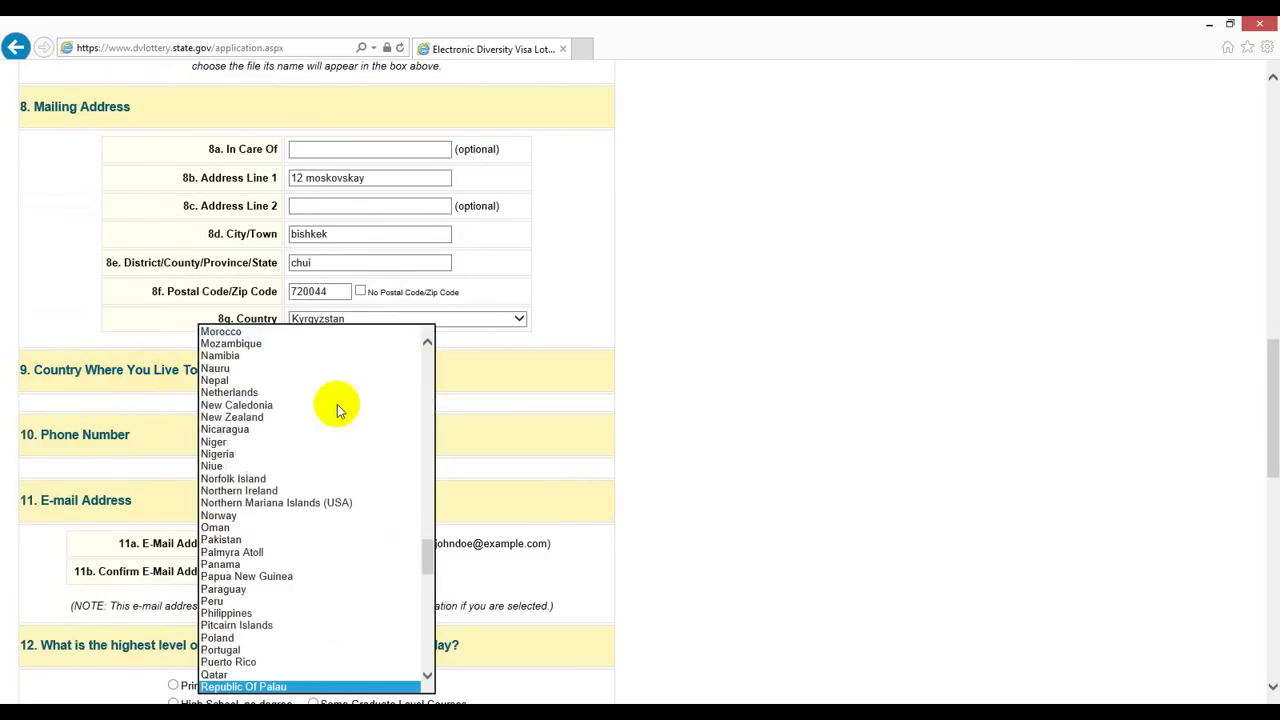
pyautogui.press('Down')
pyautogui.press('Down')
pyautogui.press('Down')
pyautogui.press('Down')
pyautogui.press('Down')
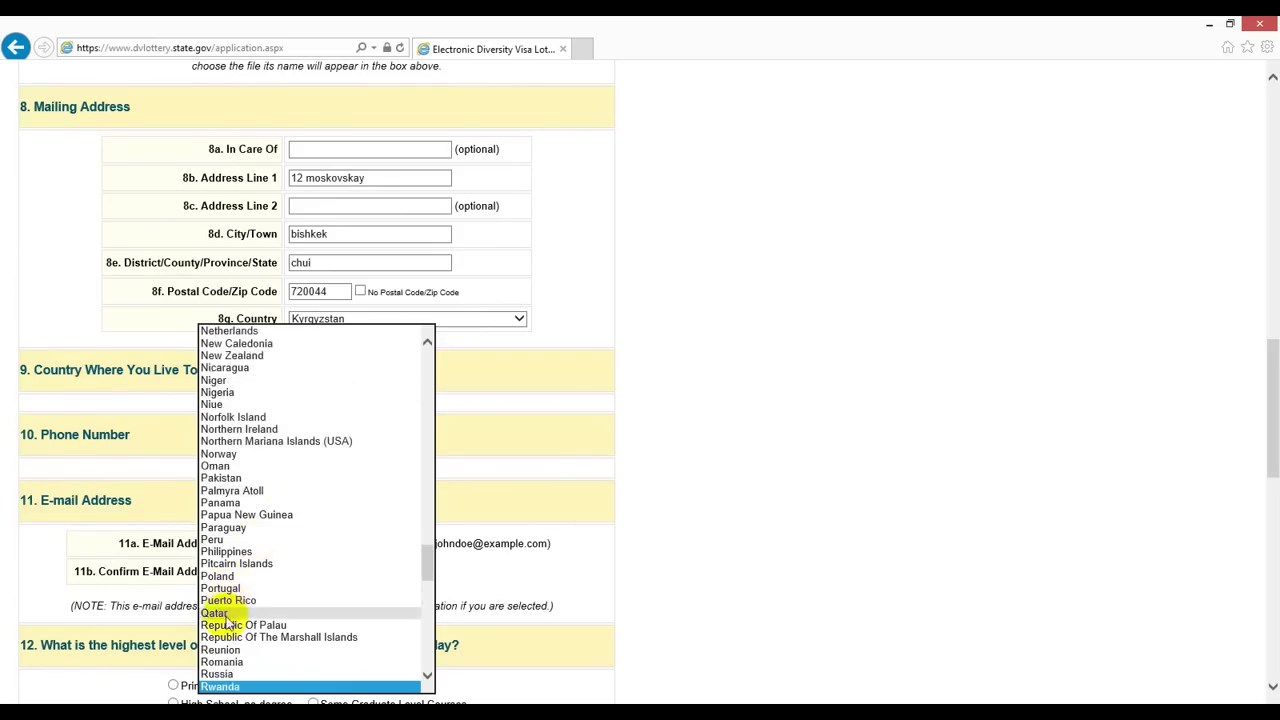
pyautogui.click(222, 676)
pyautogui.click(503, 450)
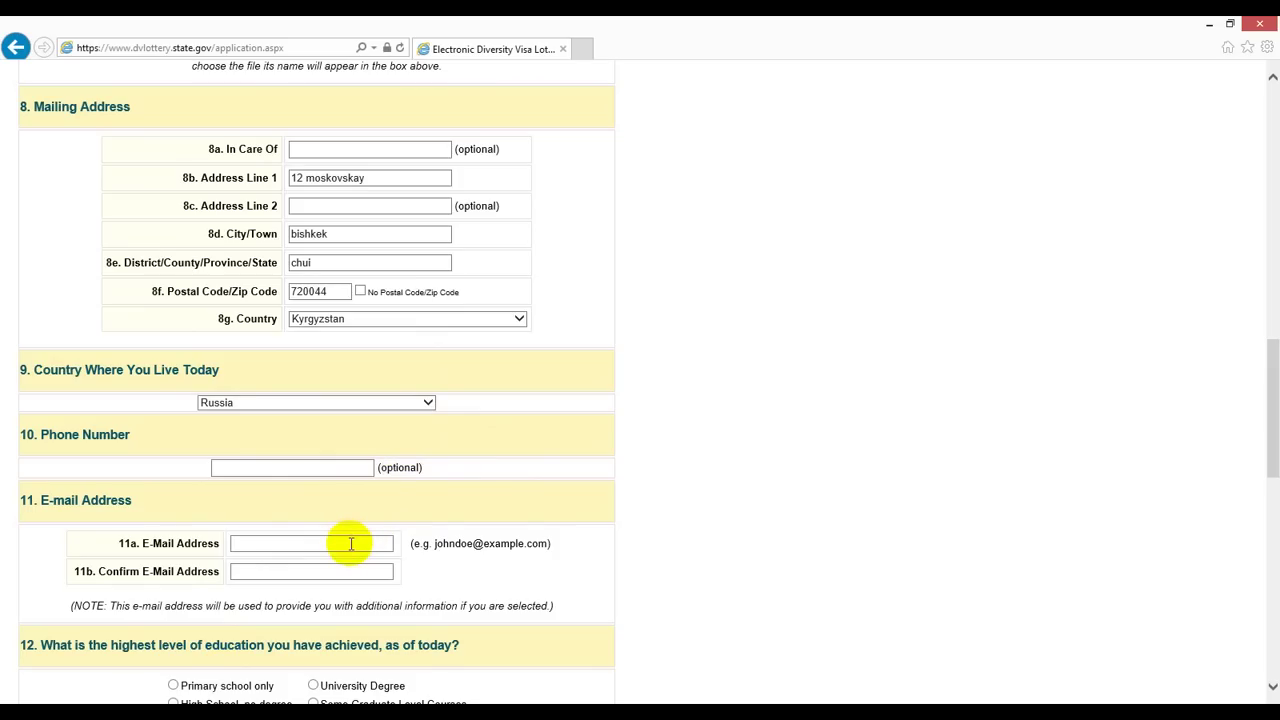
# Step: Enter the entrant's e-mail address in 11a and repeat it in 11b Confirm E-Mail Address
pyautogui.click(351, 543)
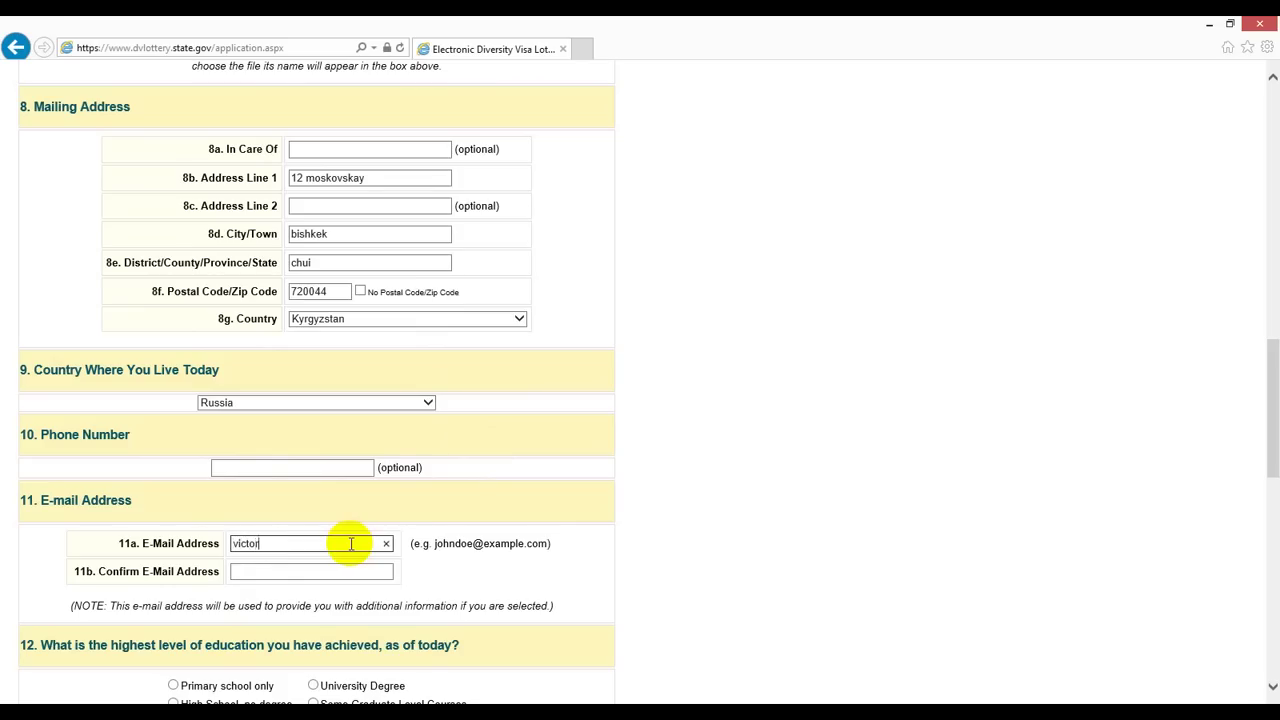
pyautogui.press('Tab')
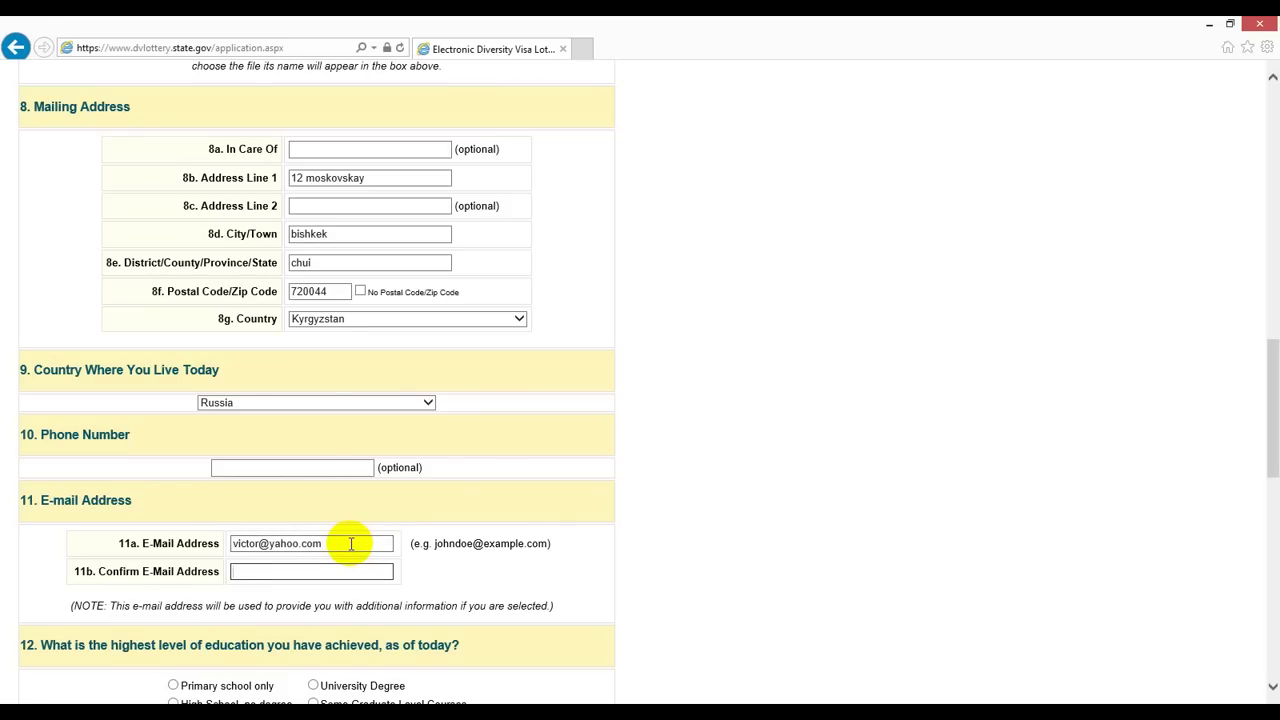
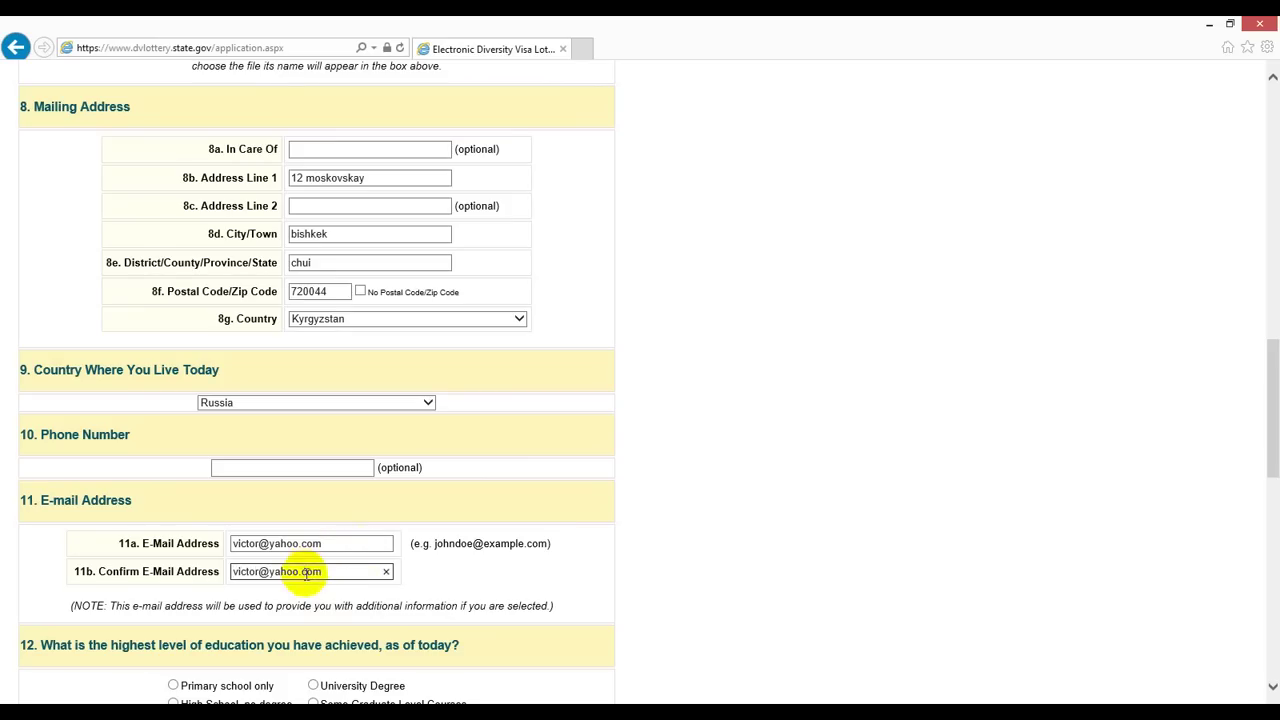
pyautogui.click(485, 575)
# Step: Select High School degree as the entrant's highest education in question 12
pyautogui.scroll(-5, 485, 573)
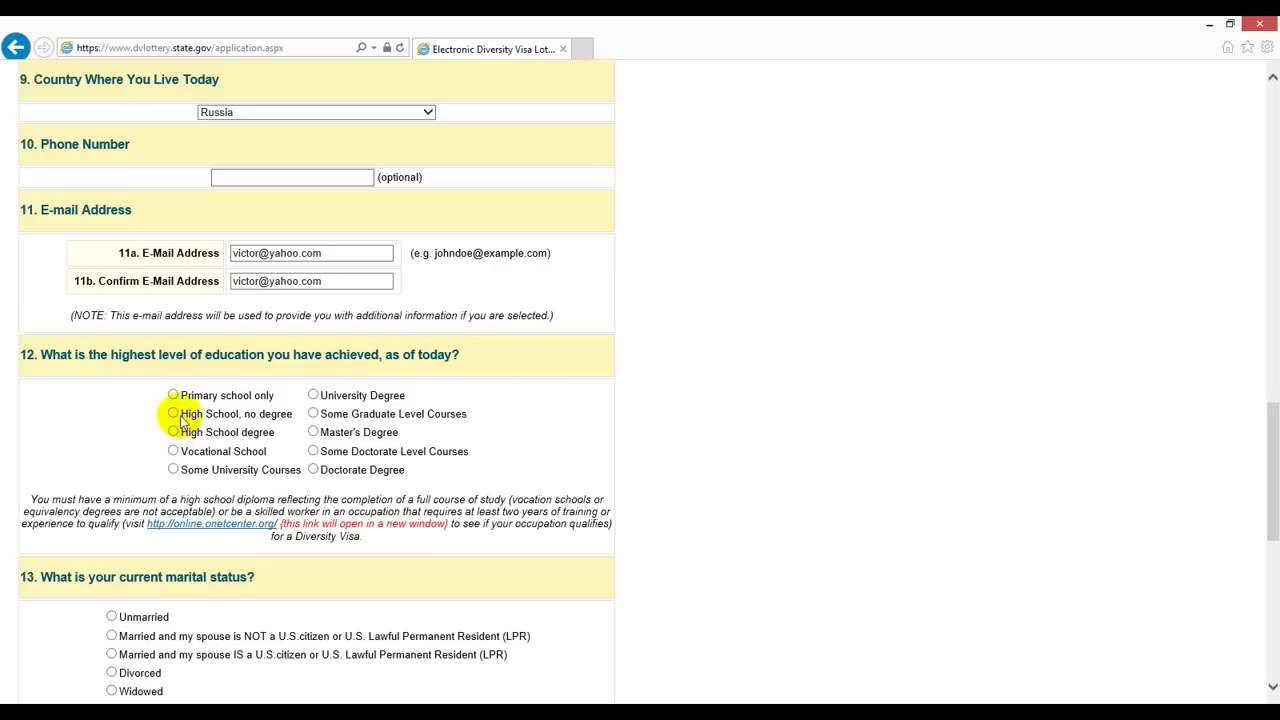
pyautogui.click(174, 432)
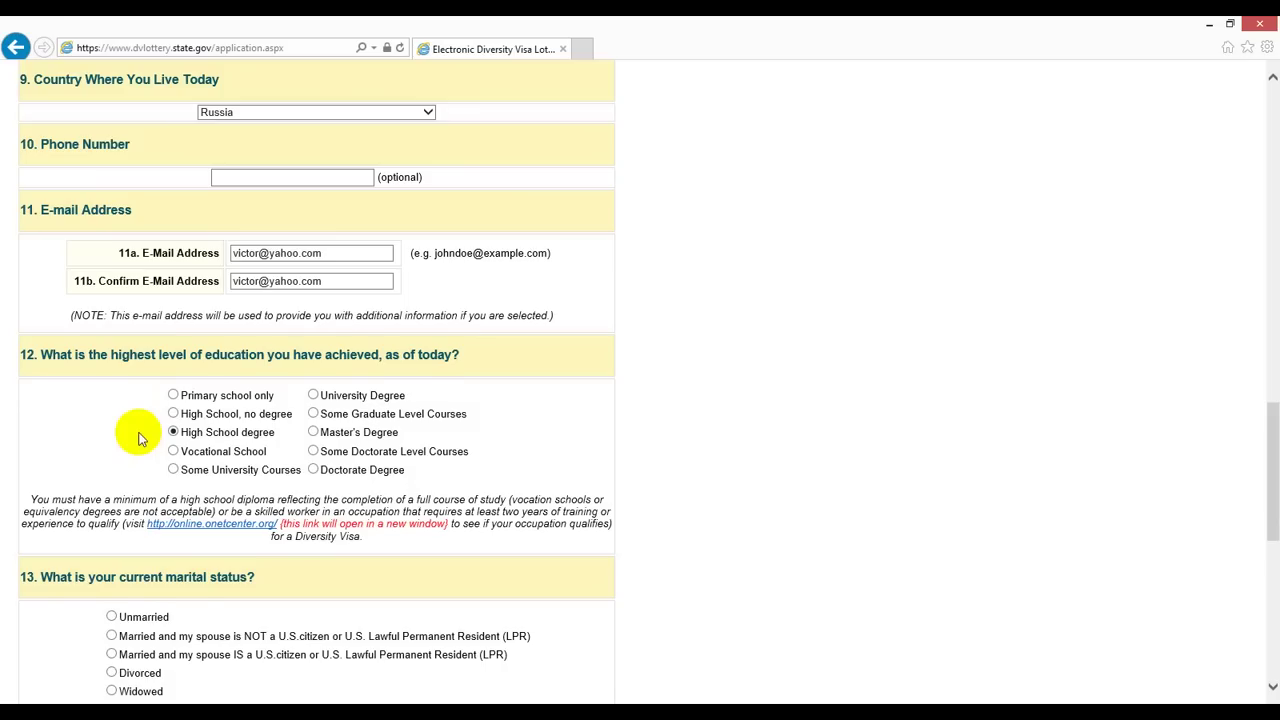
pyautogui.scroll(-1, 139, 438)
pyautogui.scroll(-1, 139, 438)
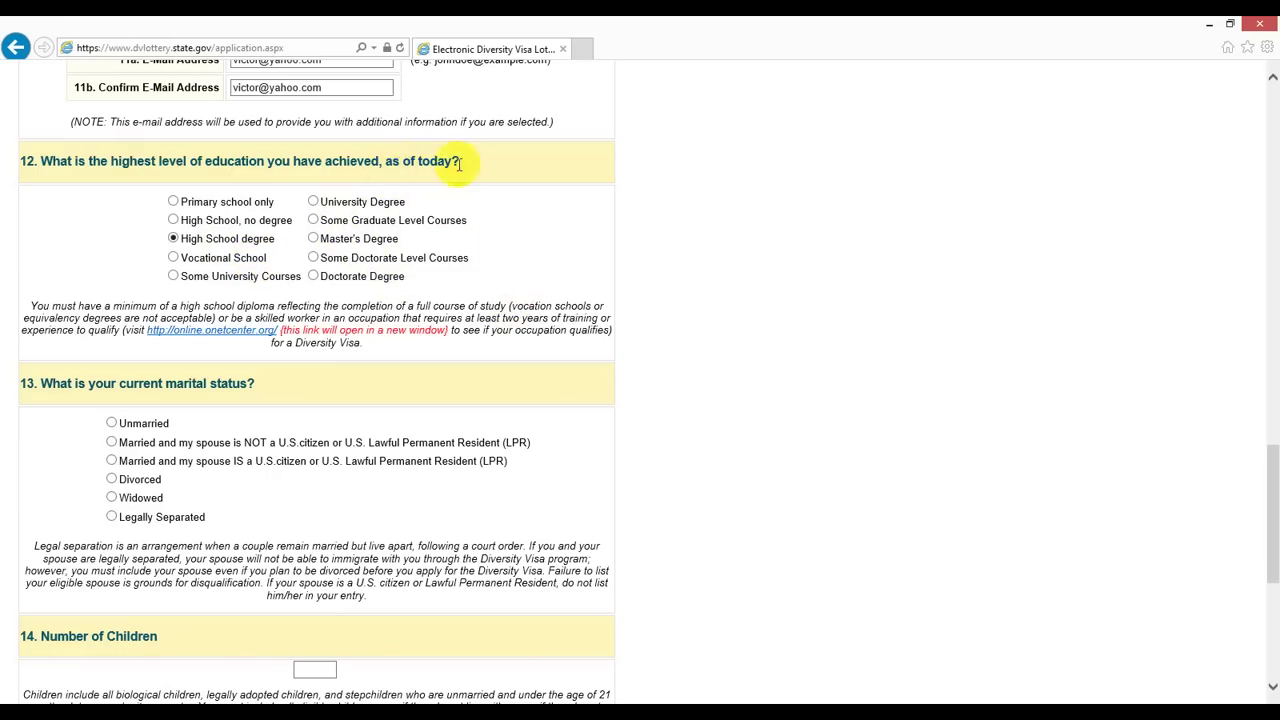
# Step: Set marital status to married to a non-U.S. citizen/LPR spouse, with 0 children
pyautogui.scroll(-2, 440, 280)
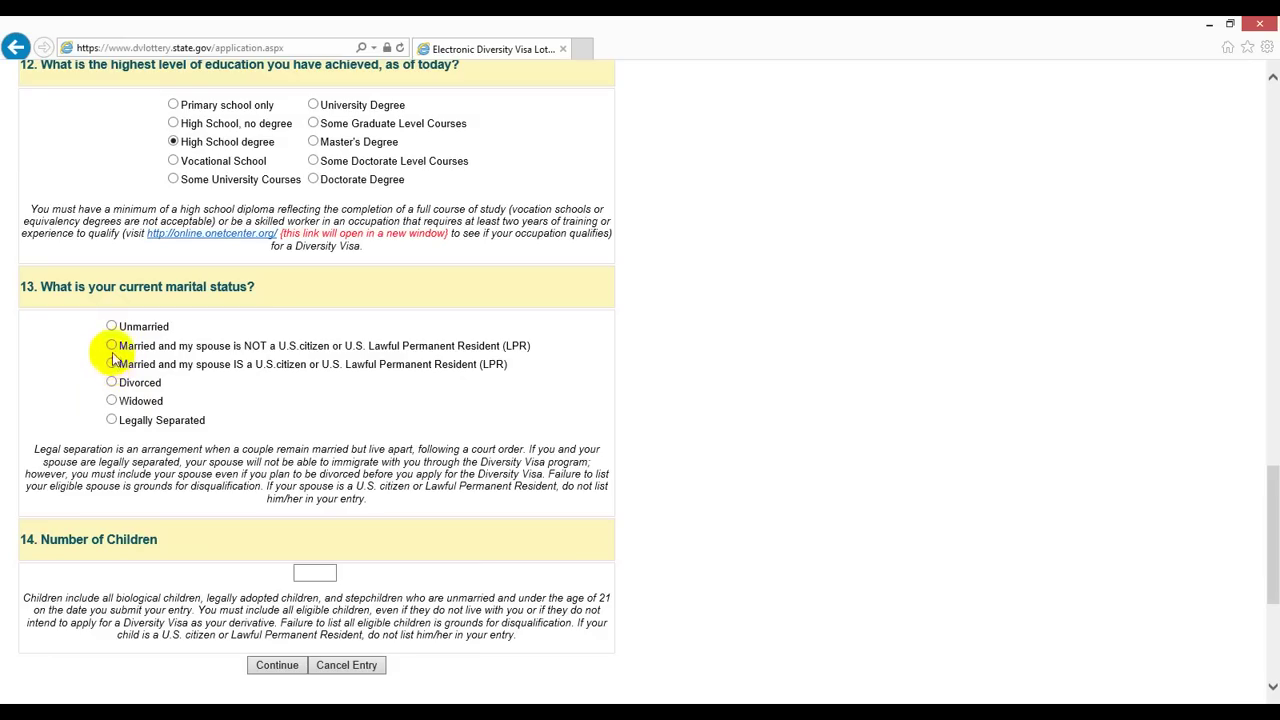
pyautogui.click(111, 347)
pyautogui.scroll(-2, 409, 362)
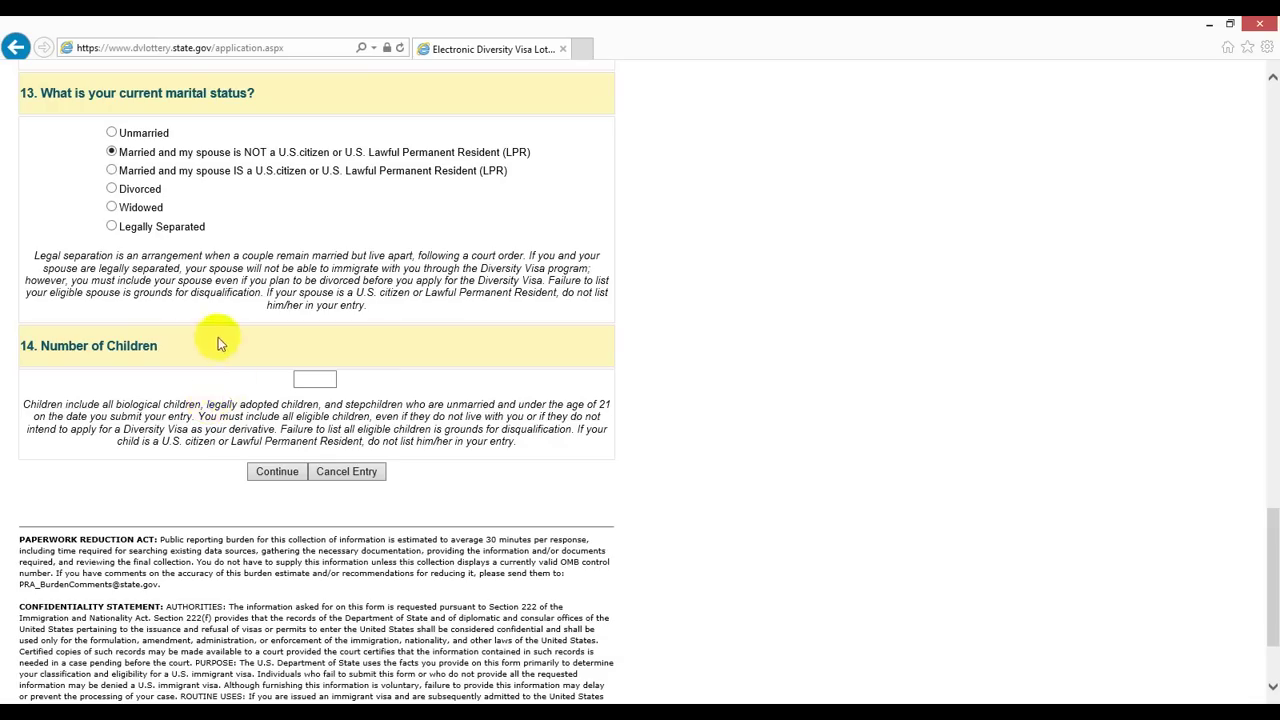
pyautogui.click(315, 380)
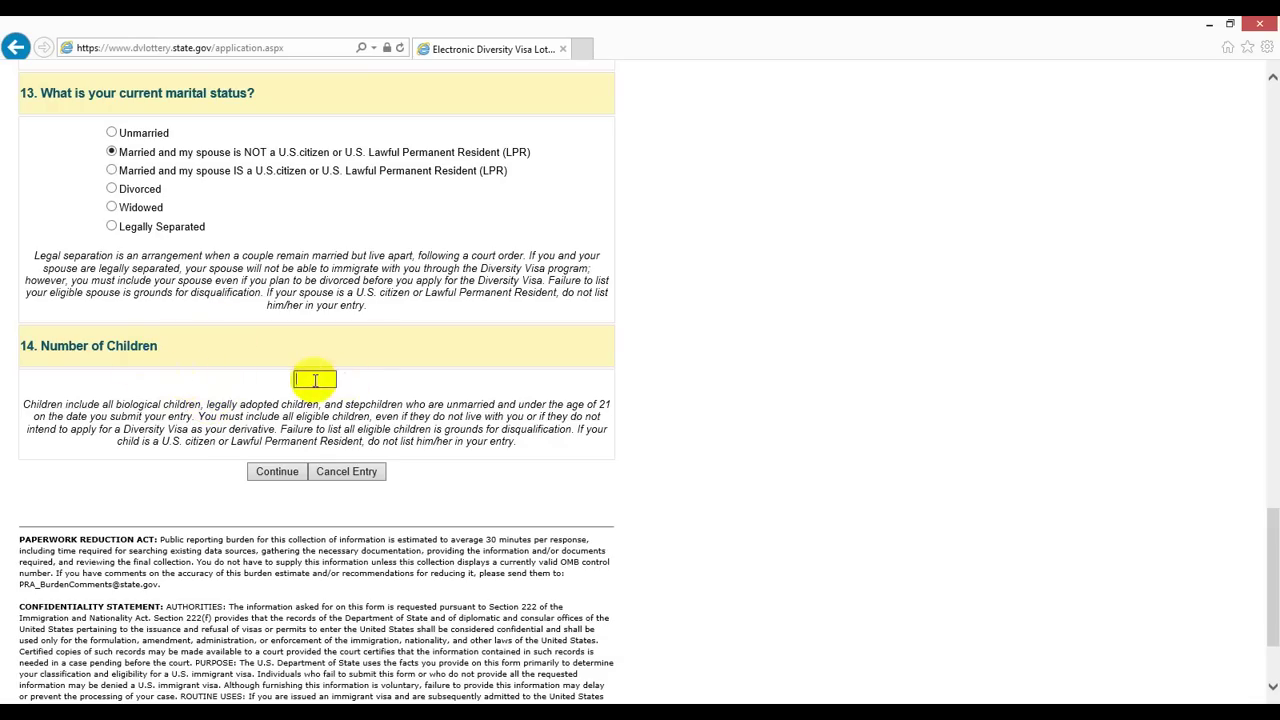
pyautogui.write('0')
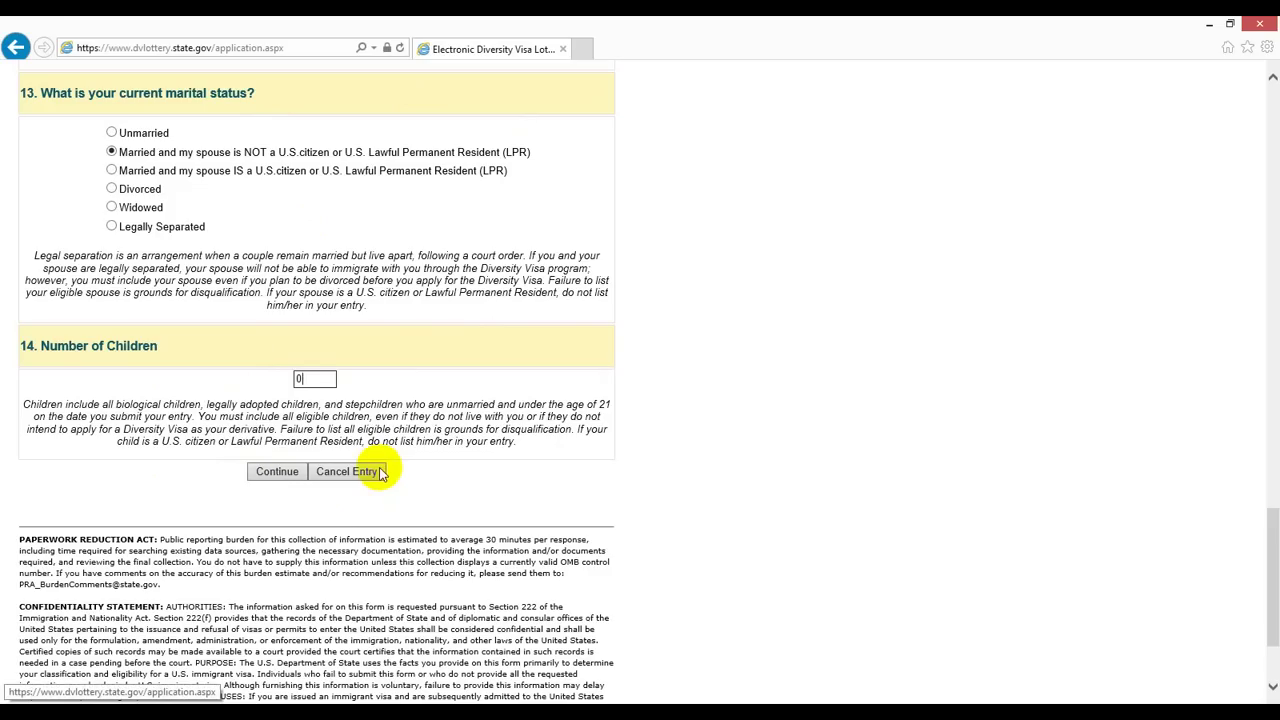
# Step: Submit Part One, enter the spouse's last name and mark no middle name
pyautogui.click(285, 476)
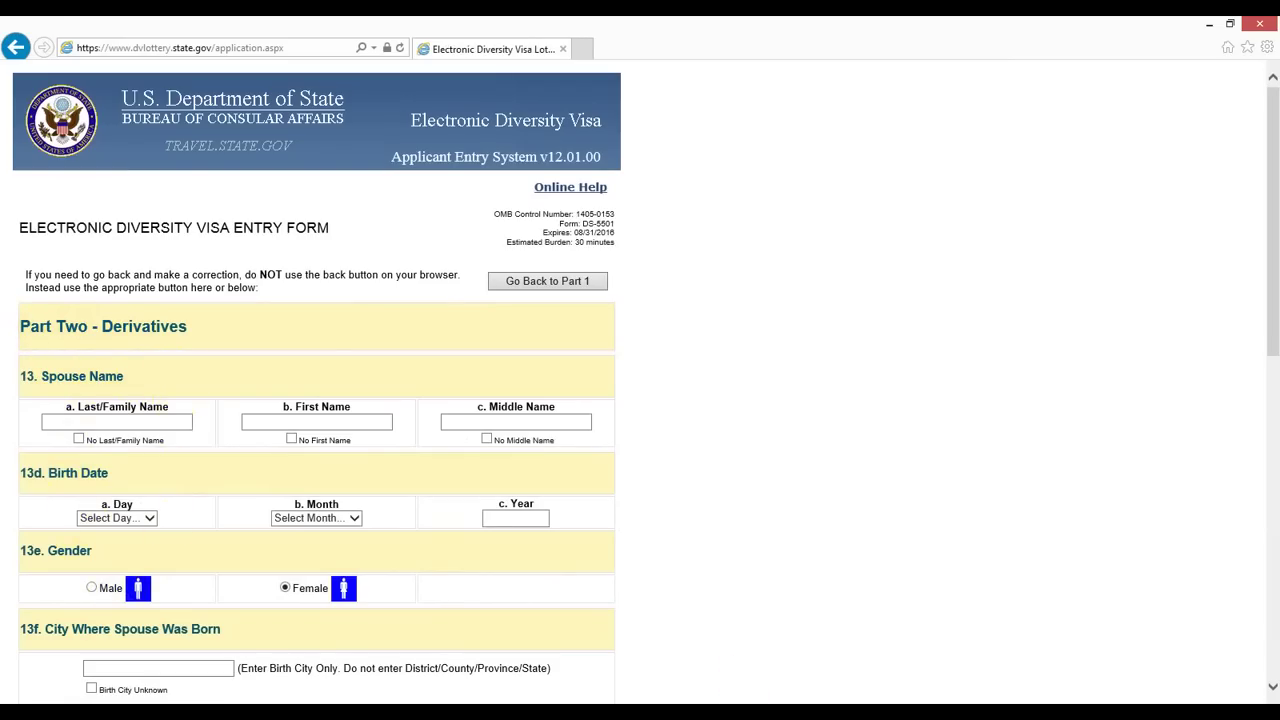
pyautogui.click(135, 416)
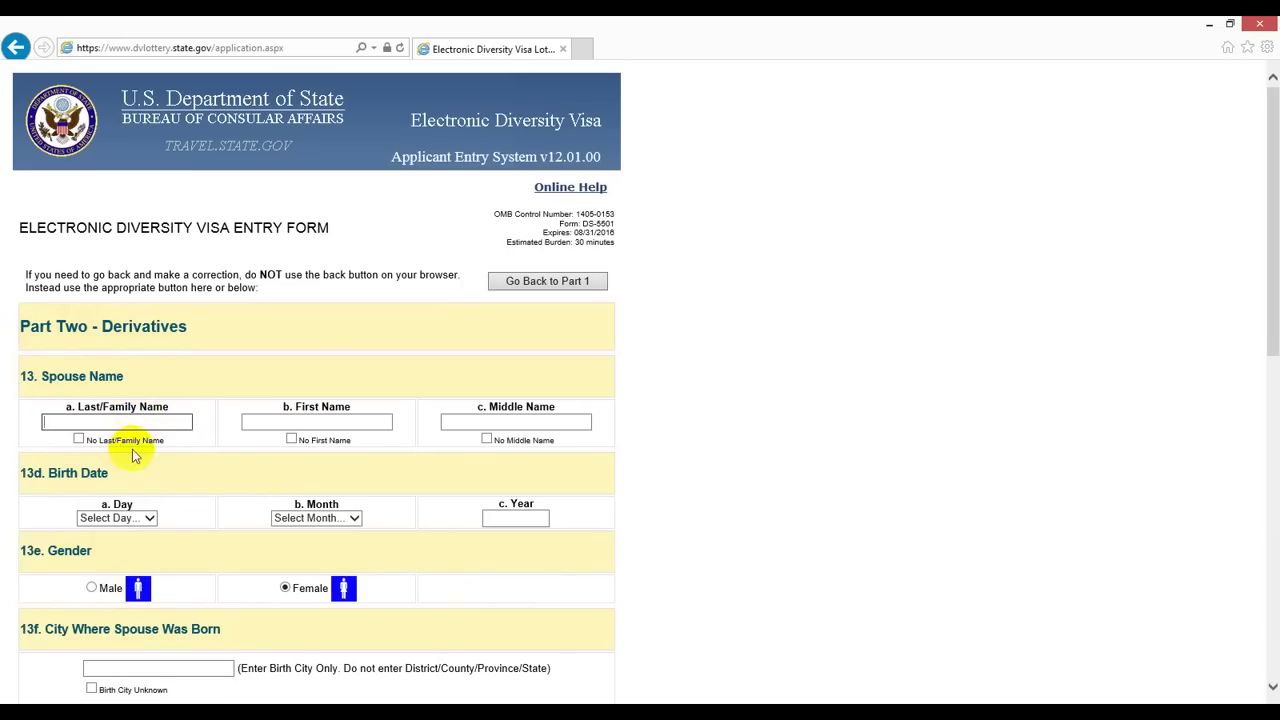
pyautogui.write('ivanova')
pyautogui.click(266, 421)
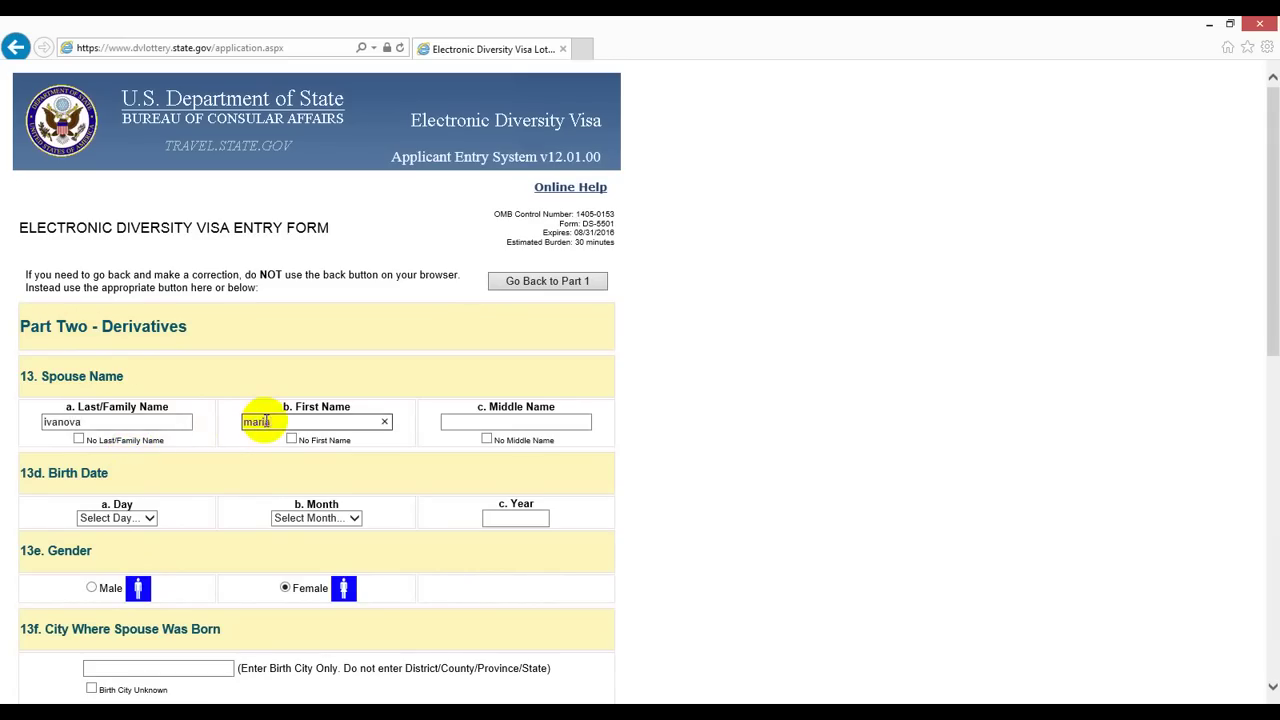
pyautogui.click(487, 439)
# Step: Set the spouse's birth day to 1 and birth month to January, moving to the year
pyautogui.scroll(-1, 491, 443)
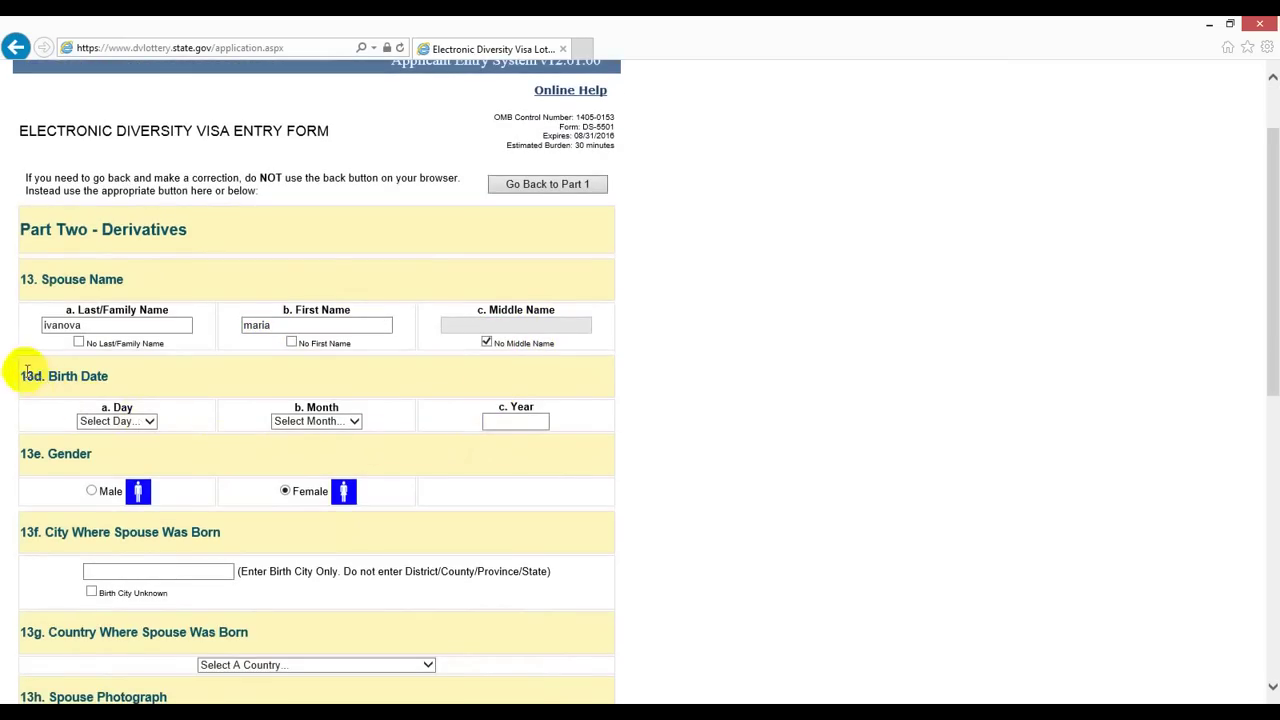
pyautogui.click(151, 420)
pyautogui.click(110, 348)
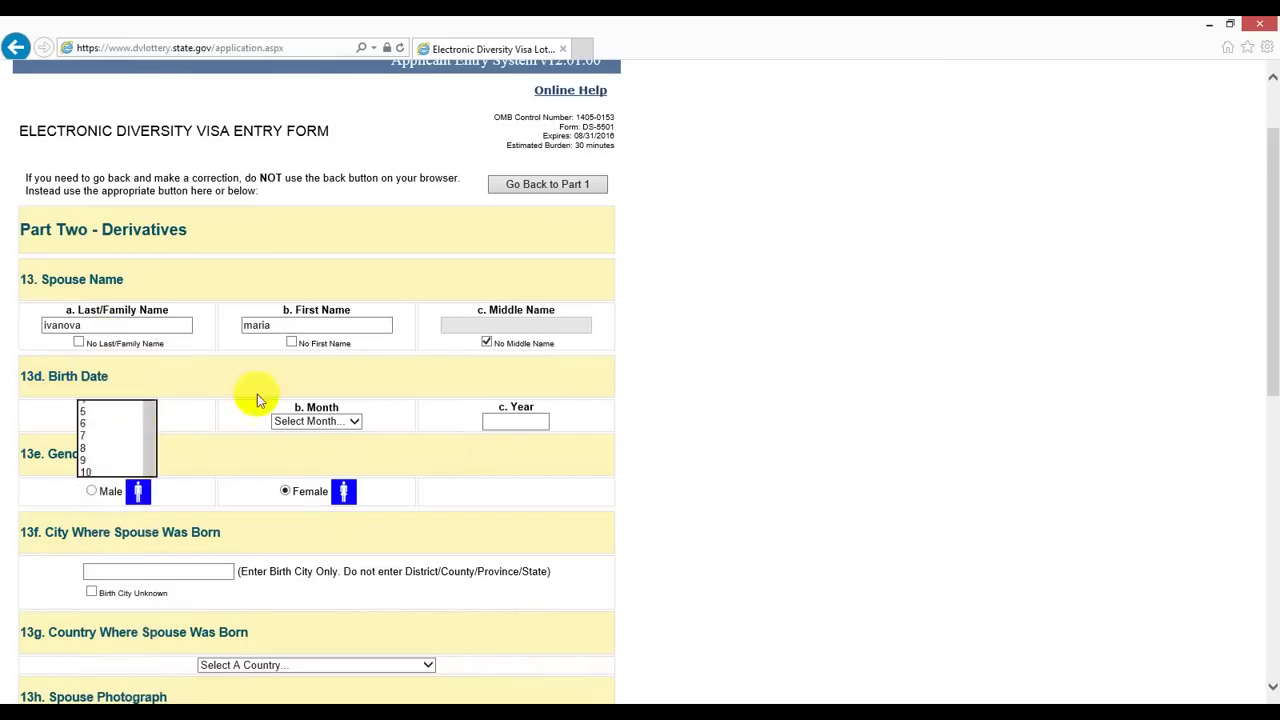
pyautogui.click(312, 421)
pyautogui.click(311, 430)
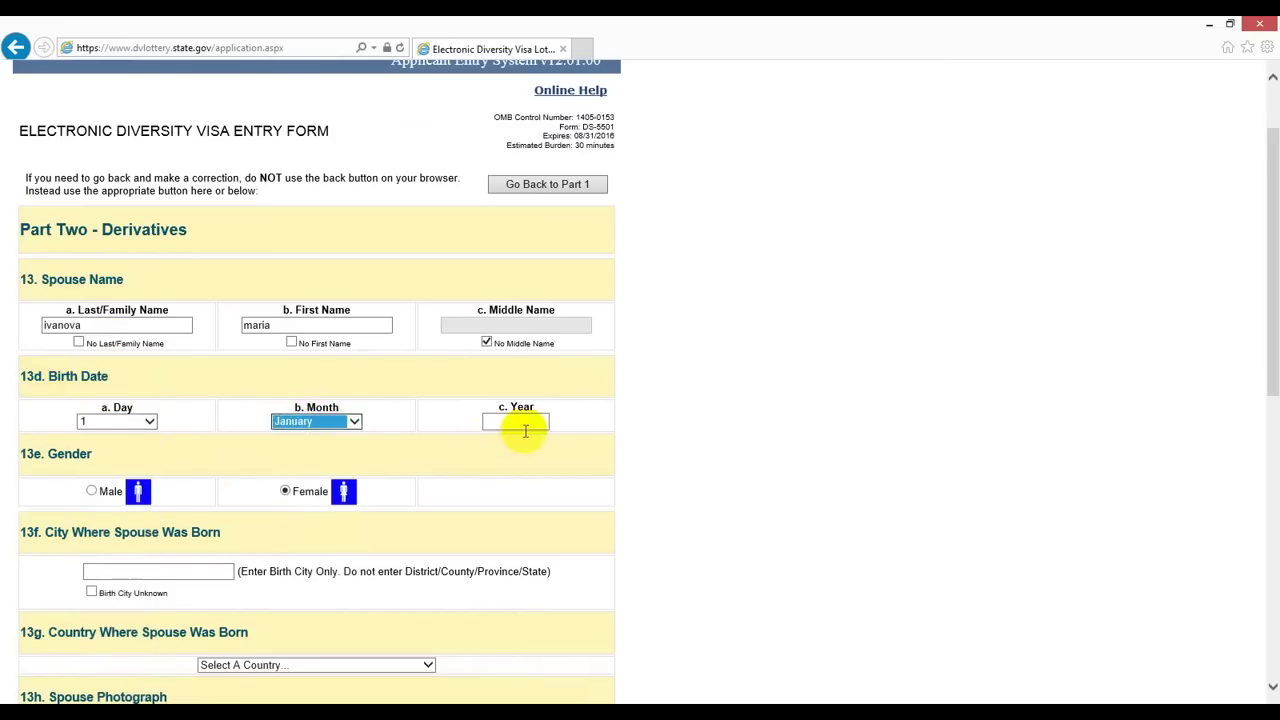
pyautogui.click(531, 421)
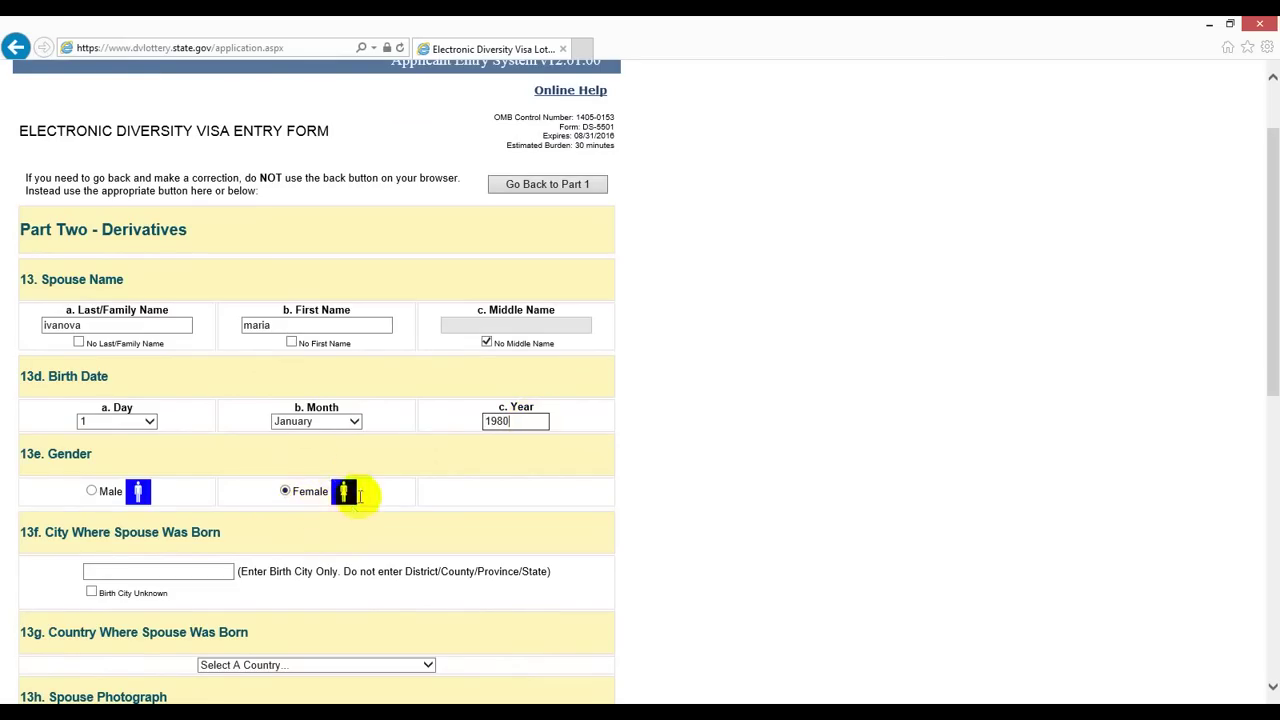
# Step: Confirm Female as the spouse's gender and enter bishkek as the birth city
pyautogui.click(314, 494)
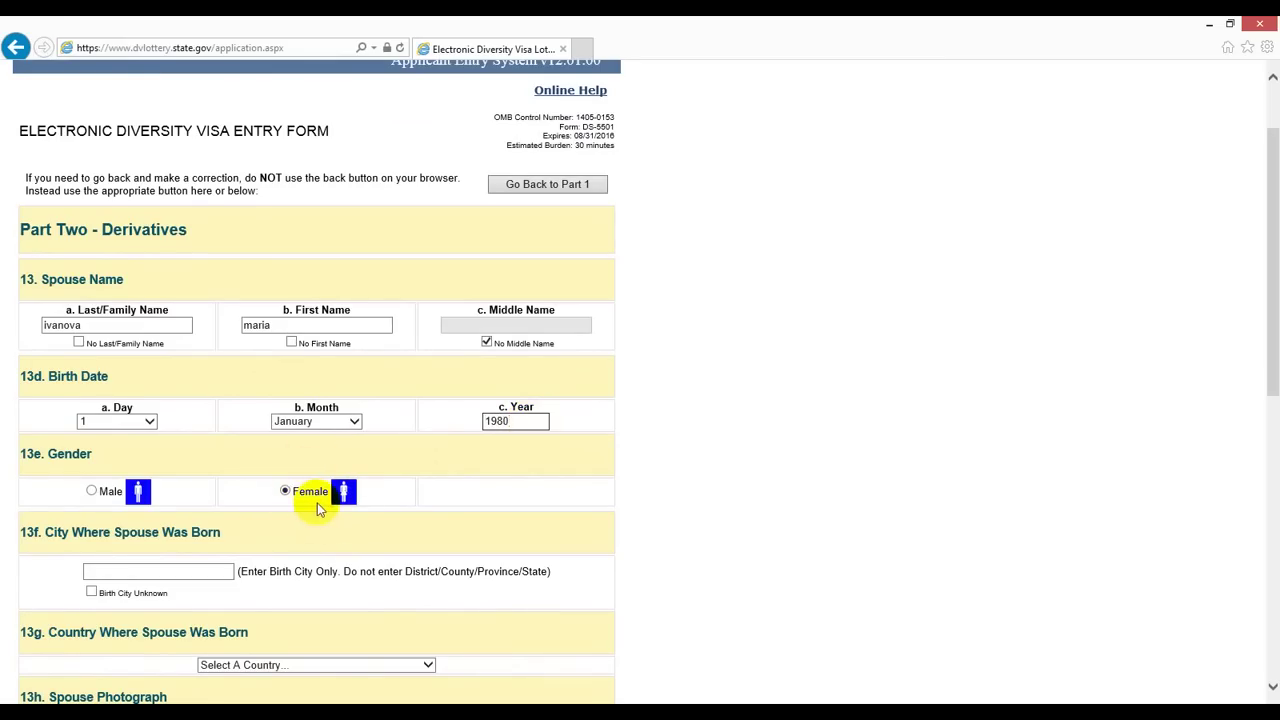
pyautogui.scroll(-1, 318, 508)
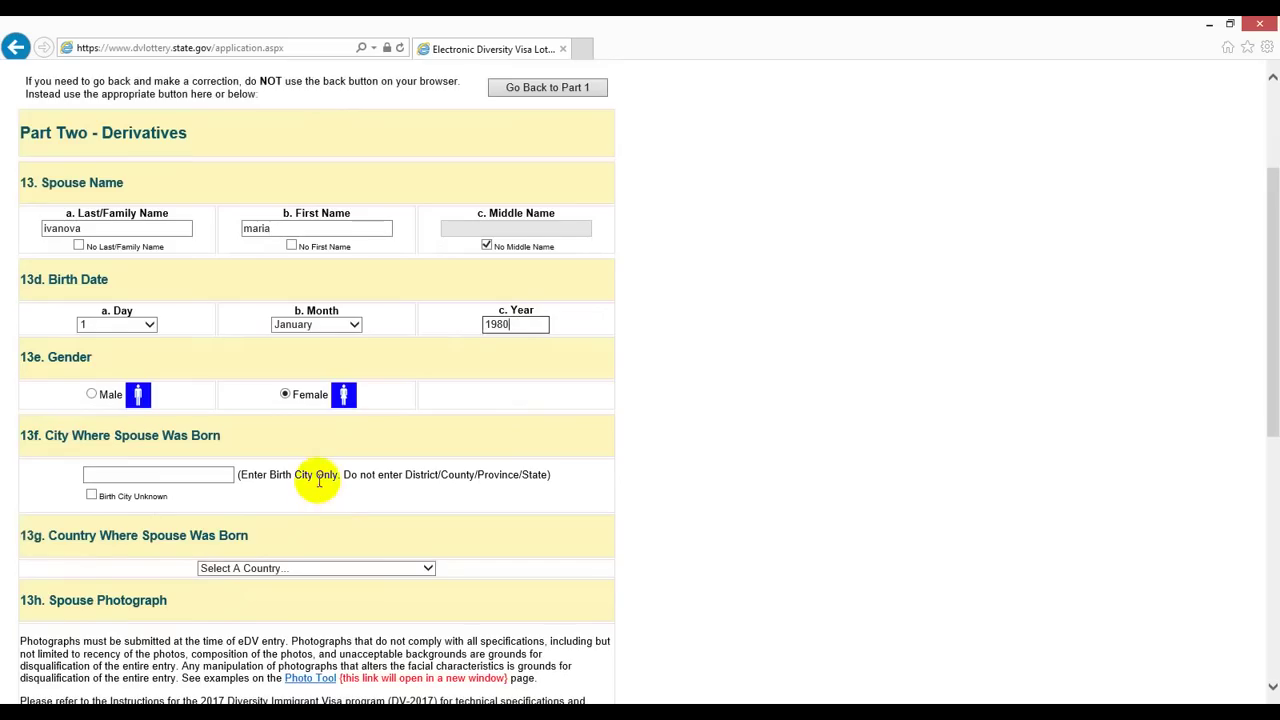
pyautogui.click(165, 478)
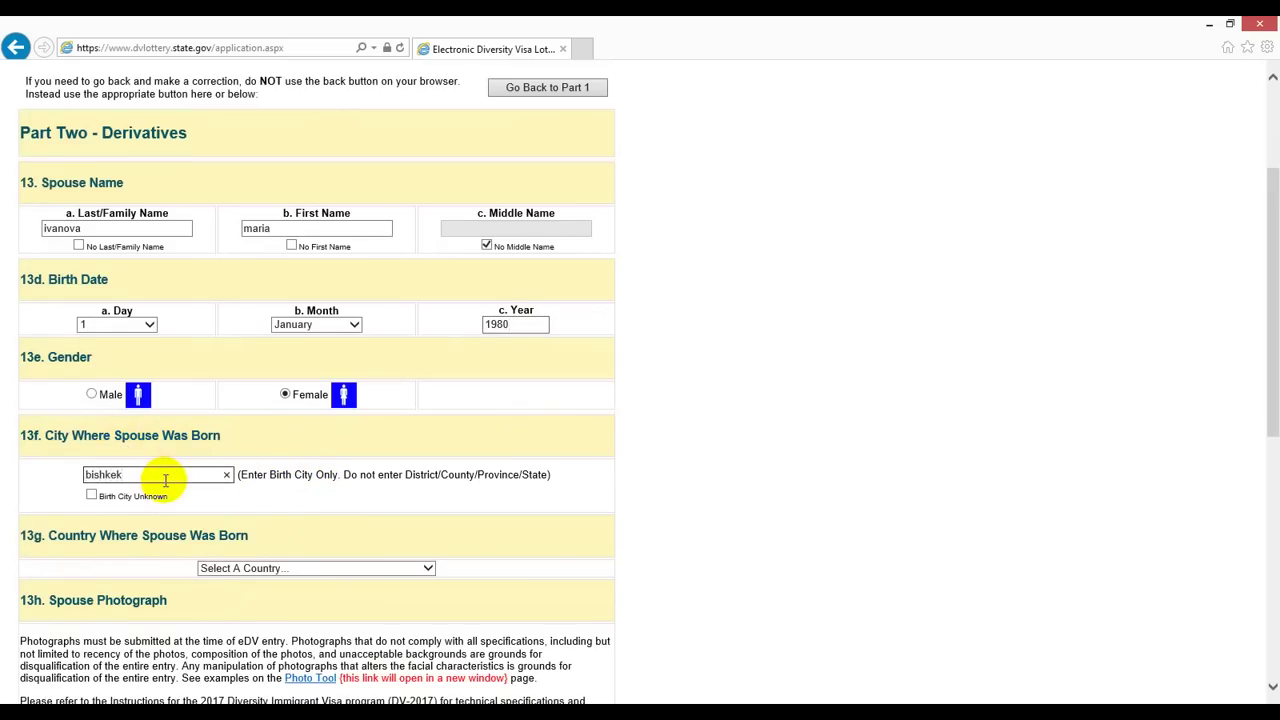
pyautogui.scroll(-1, 209, 506)
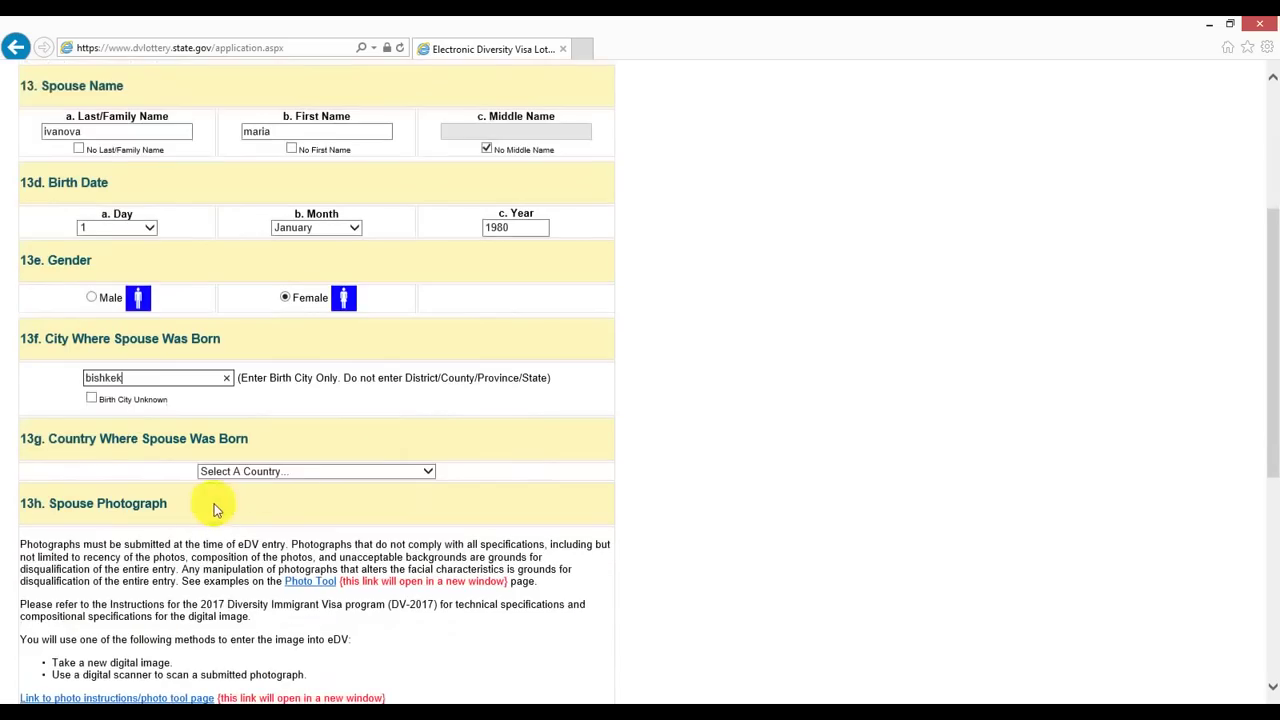
# Step: Choose Kyrgyzstan as the spouse's birth country
pyautogui.click(308, 474)
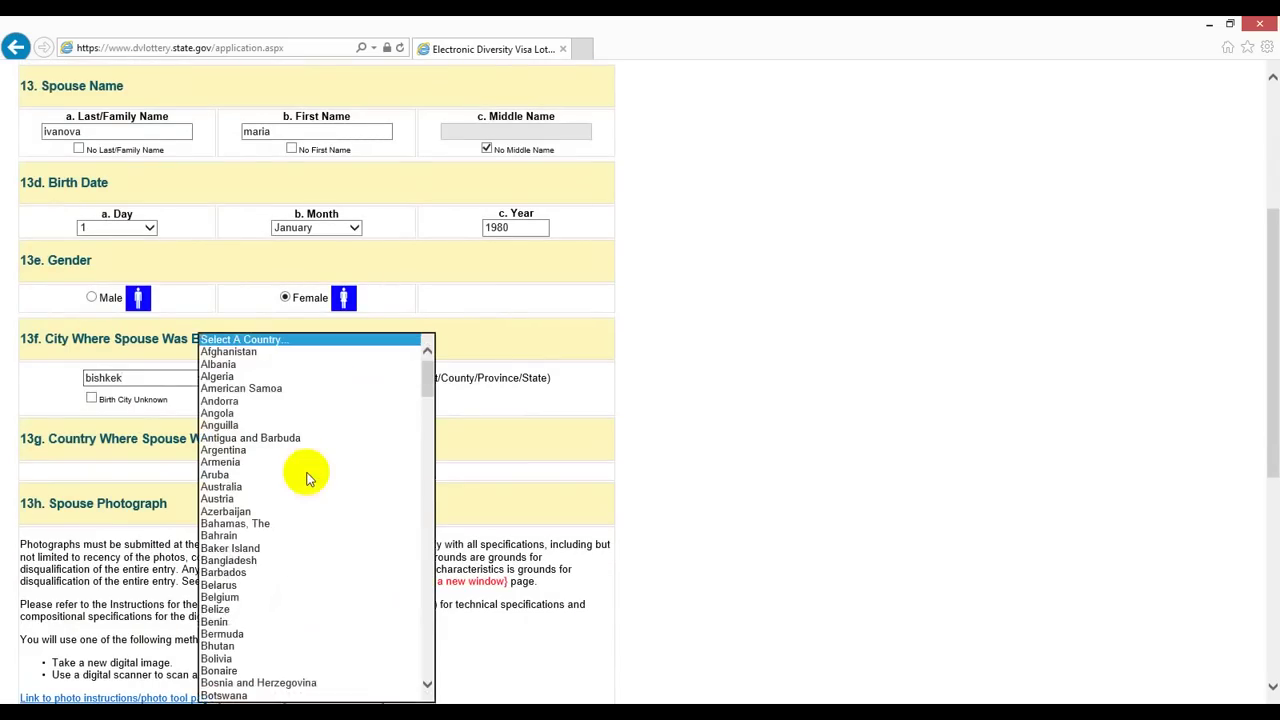
pyautogui.press('k')
pyautogui.press('Down')
pyautogui.press('Down')
pyautogui.press('Down')
pyautogui.press('Down')
pyautogui.press('Down')
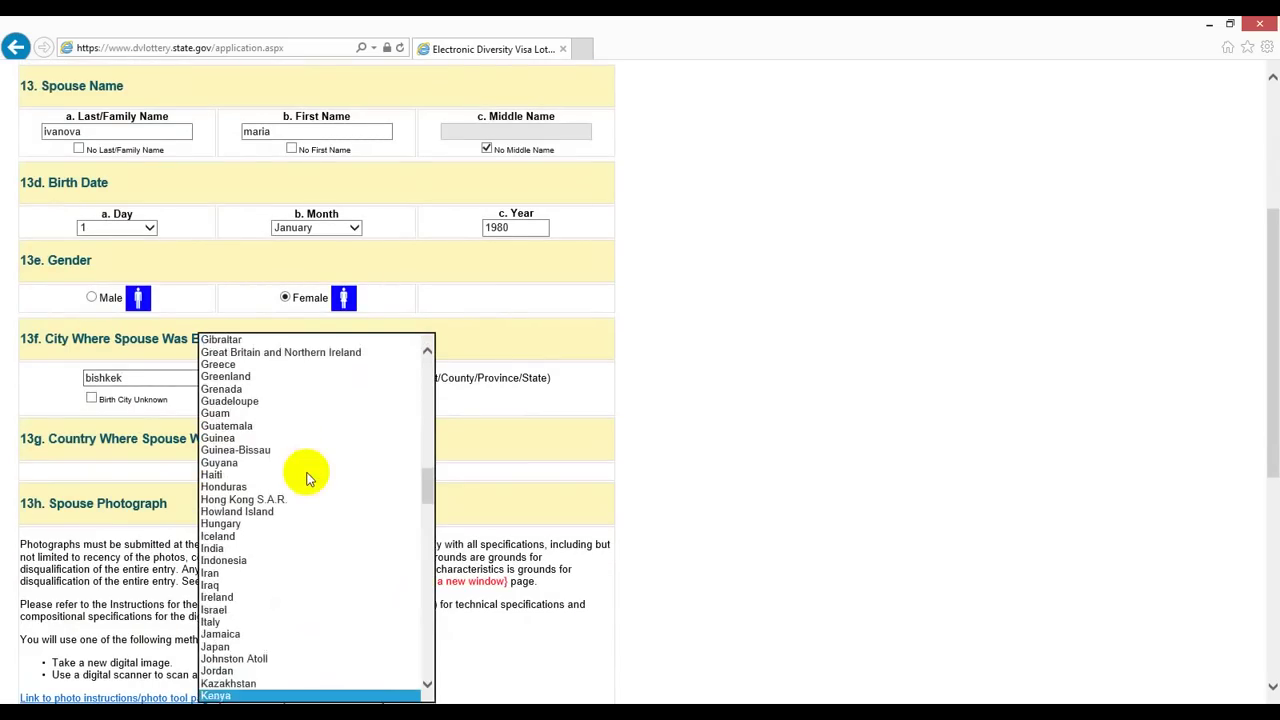
pyautogui.press('Down')
pyautogui.press('Down')
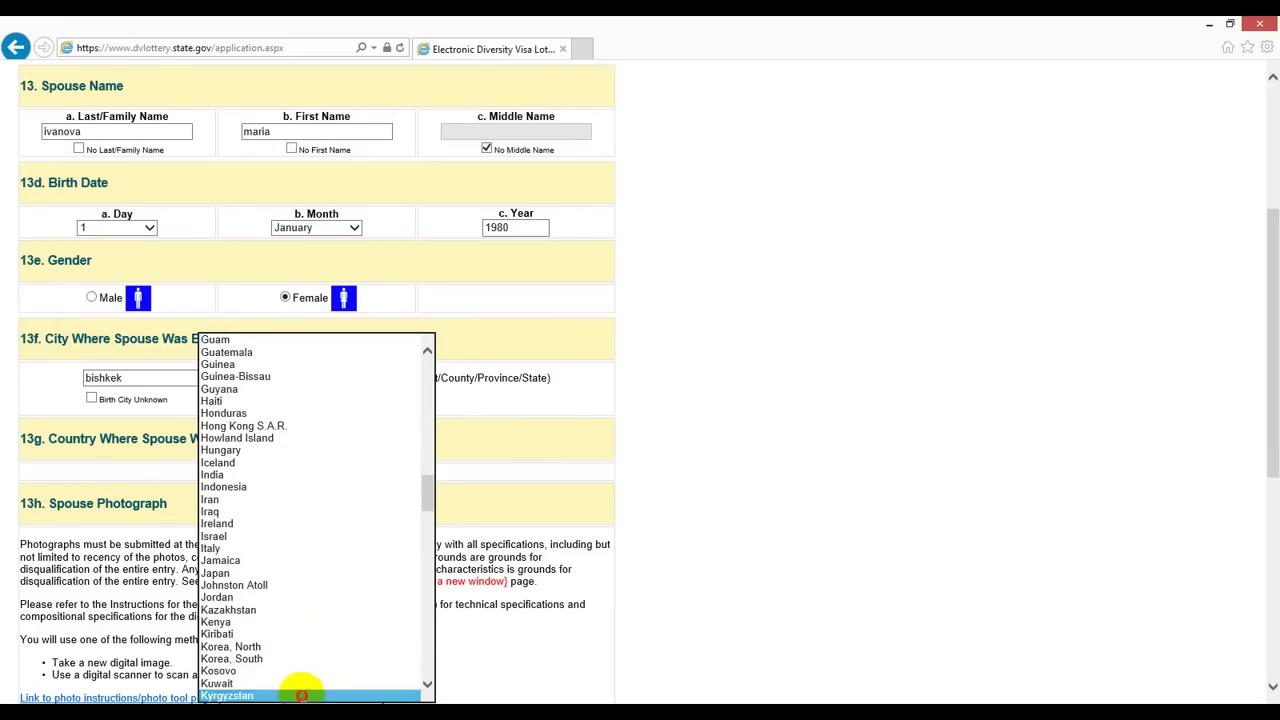
pyautogui.click(302, 695)
pyautogui.click(510, 505)
pyautogui.scroll(-2, 512, 507)
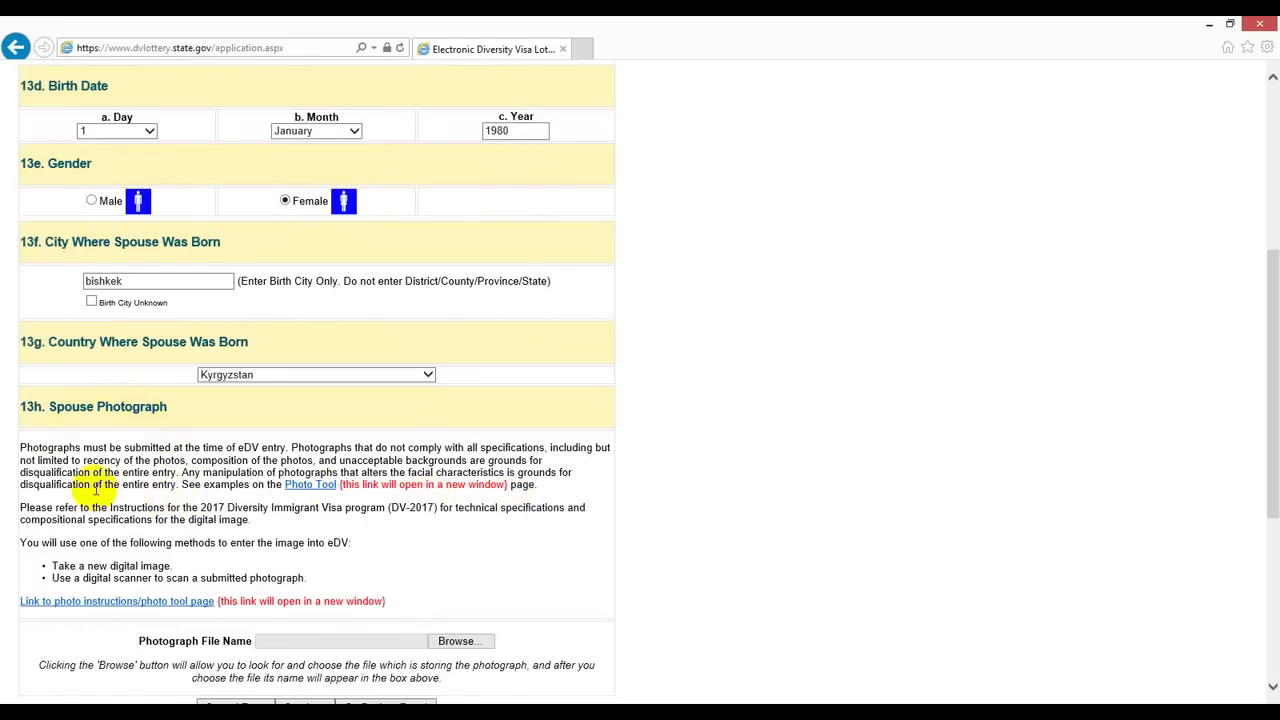
# Step: Upload the DSCF5148 image from the Desktop into the Spouse Photograph field
pyautogui.click(452, 643)
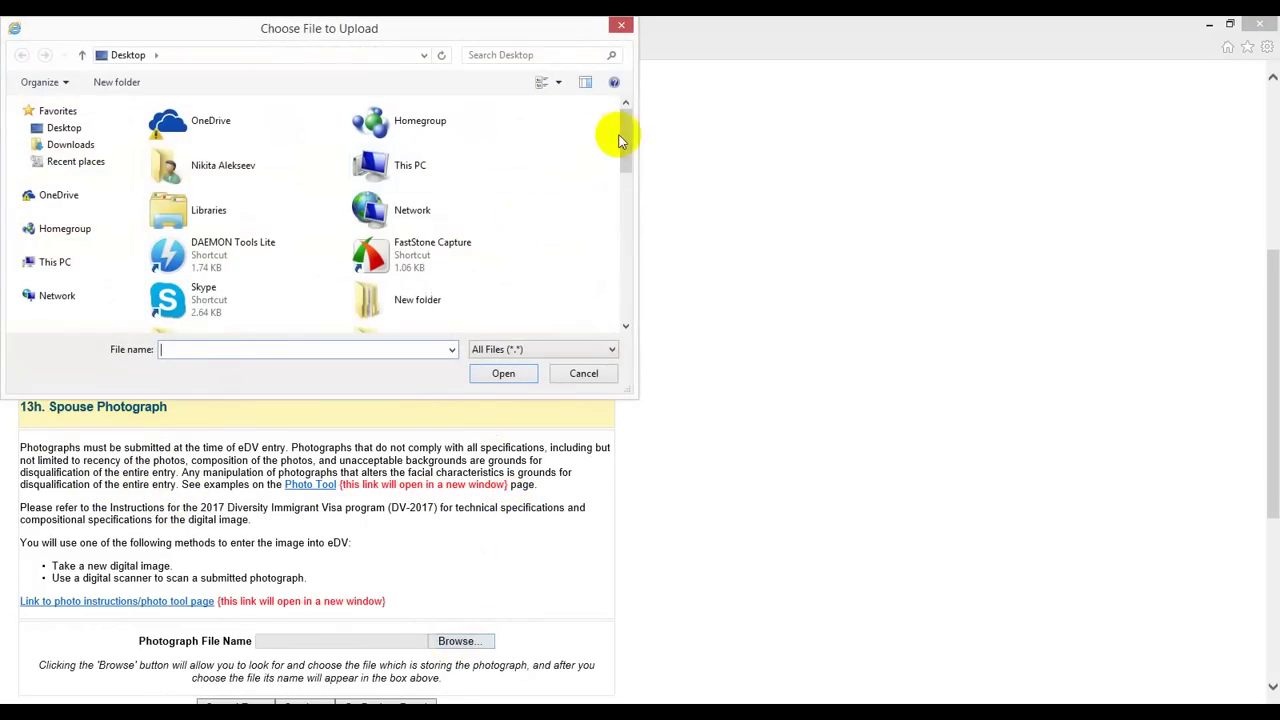
pyautogui.moveTo(628, 140); pyautogui.dragTo(601, 237)
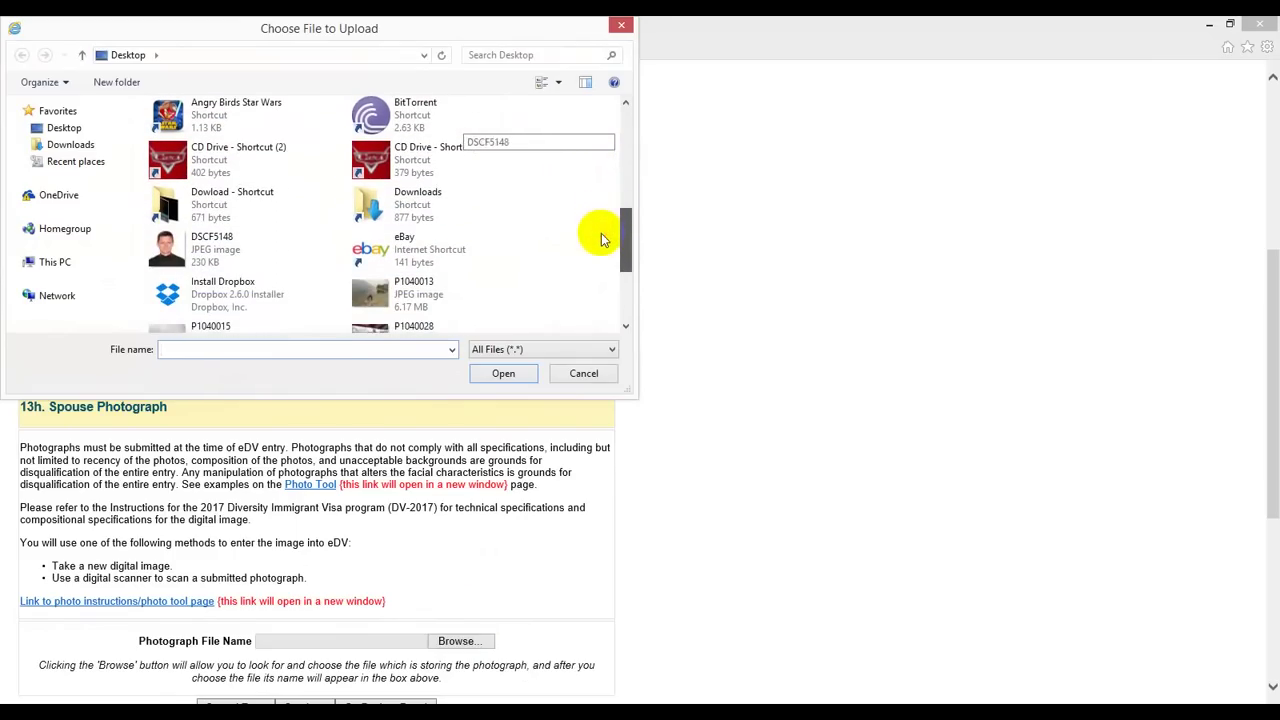
pyautogui.click(168, 262)
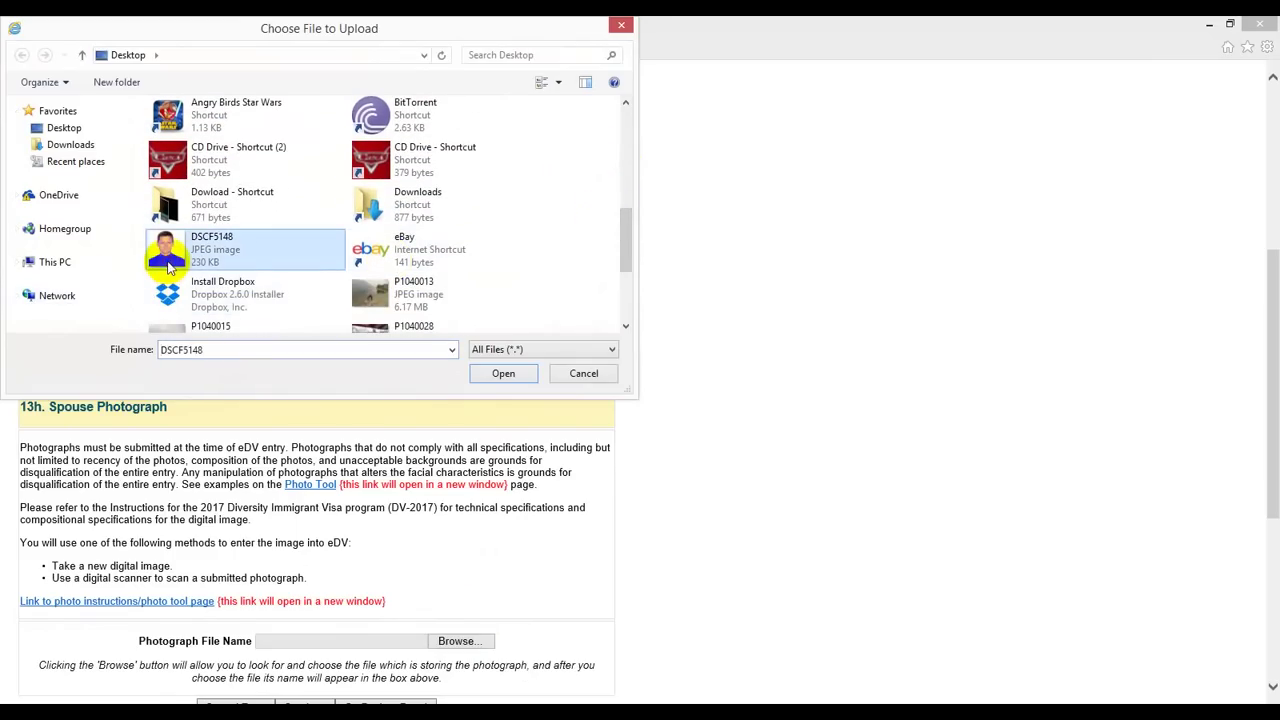
pyautogui.click(497, 372)
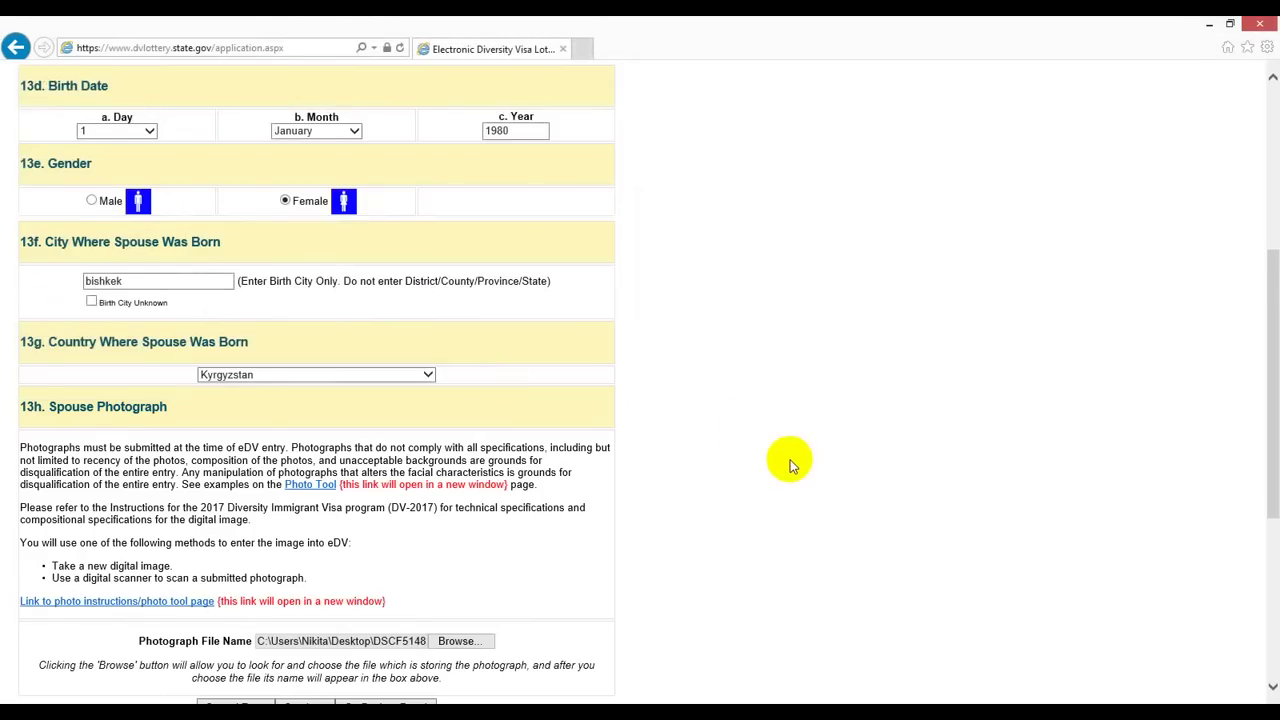
pyautogui.scroll(-3, 790, 465)
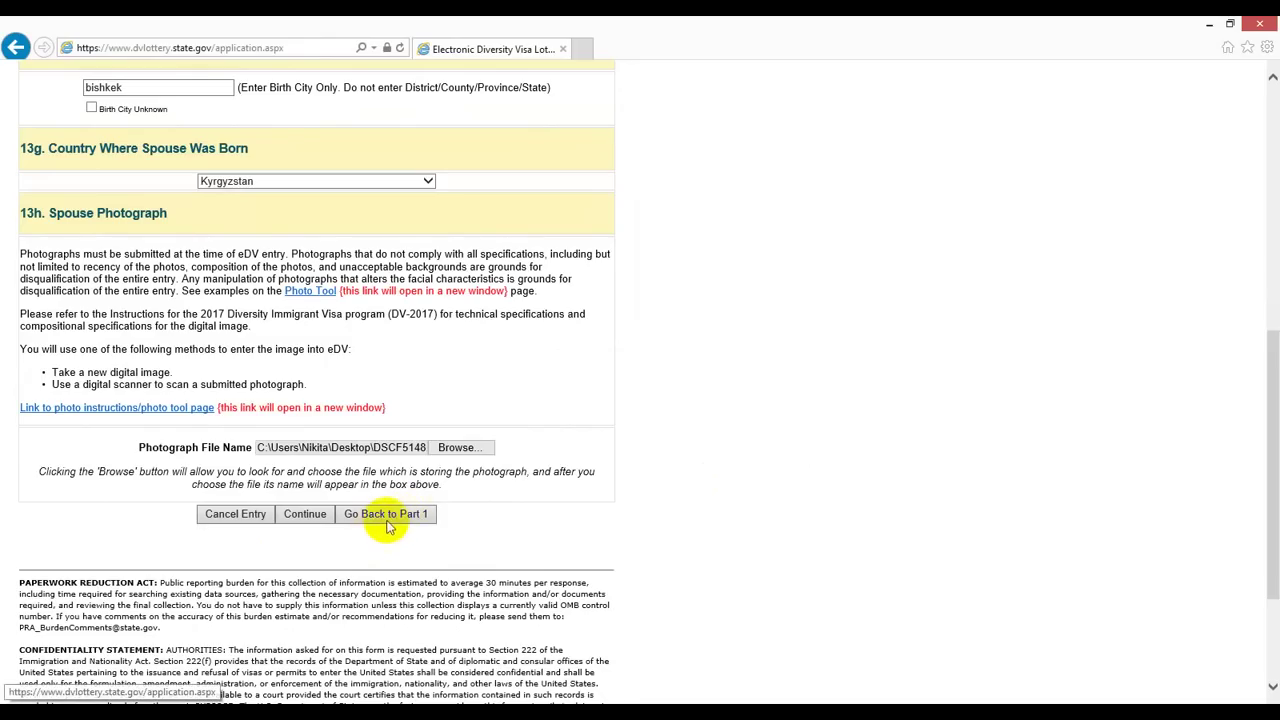
# Step: Submit the spouse details and look over the entries on the review page
pyautogui.click(305, 515)
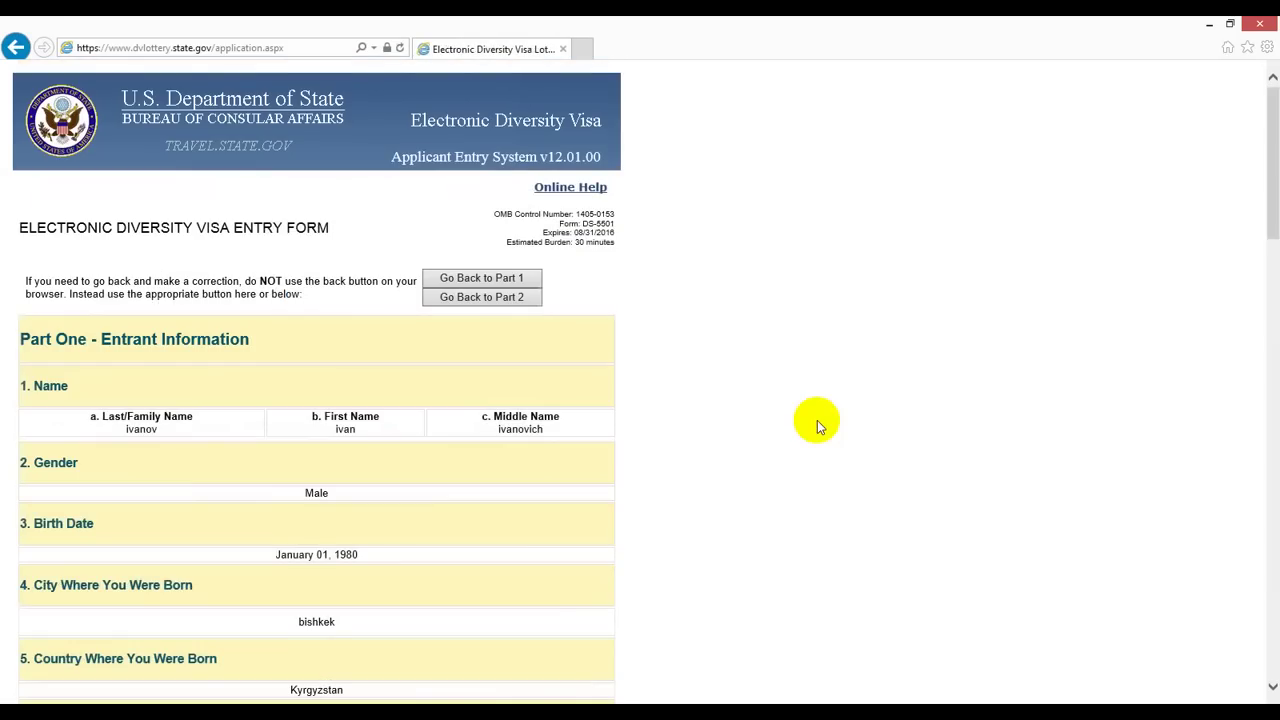
pyautogui.scroll(-2, 817, 425)
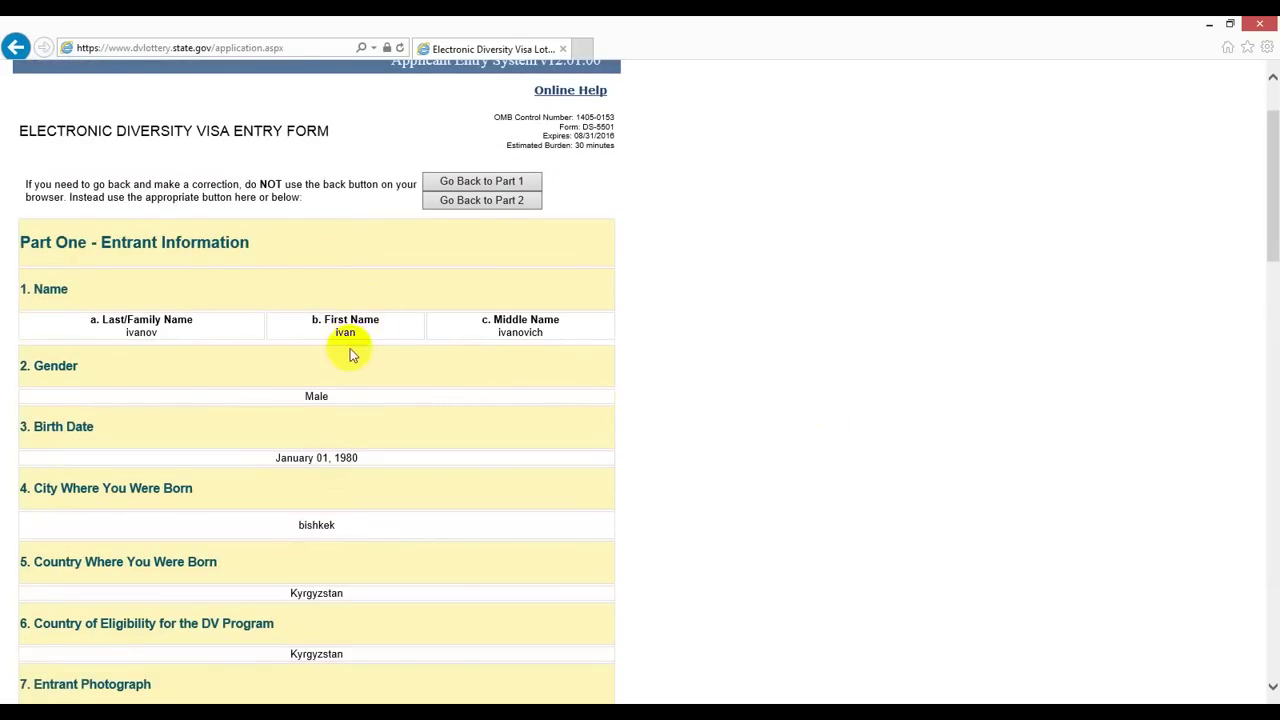
pyautogui.scroll(-6, 351, 349)
pyautogui.scroll(-15, 350, 355)
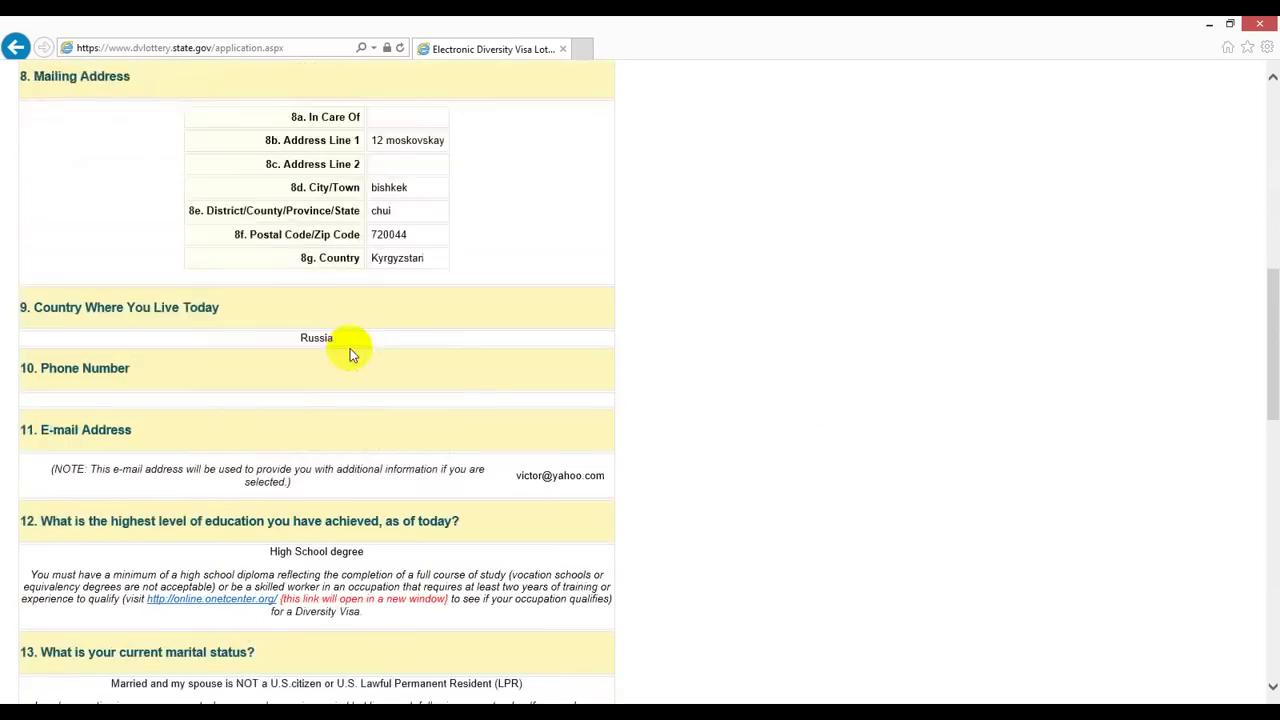
pyautogui.scroll(-13, 350, 355)
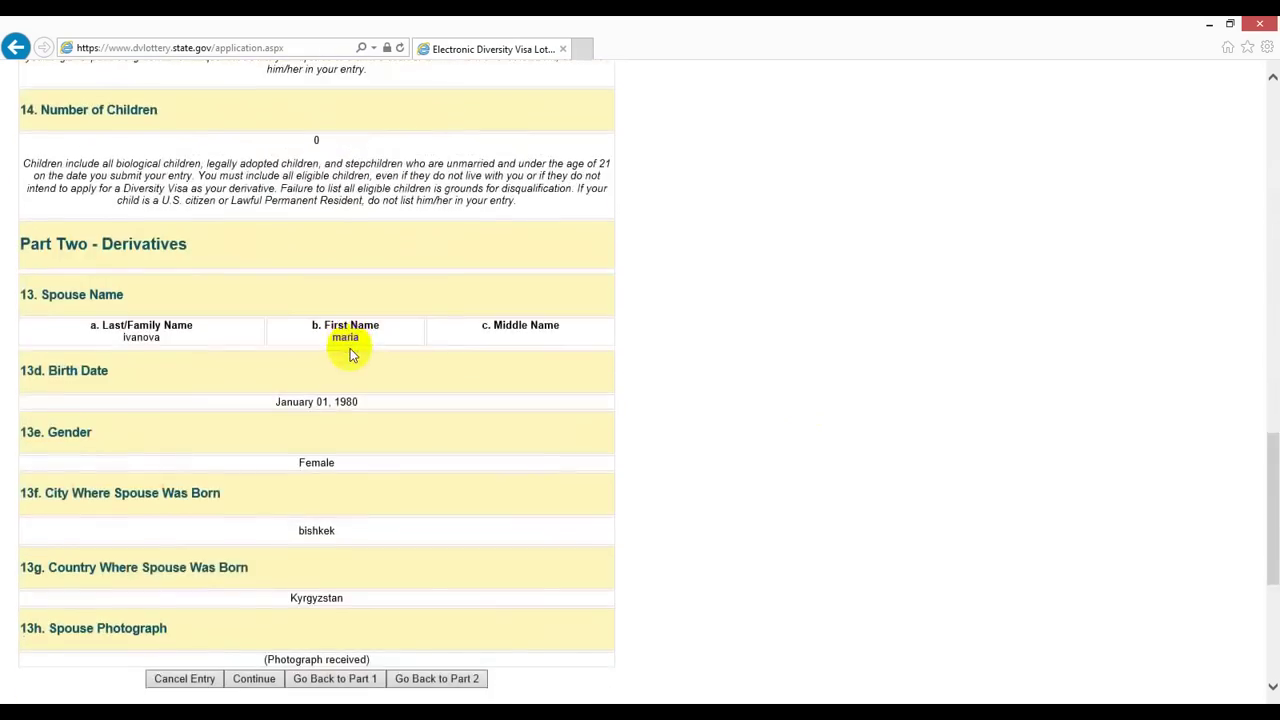
pyautogui.scroll(20, 350, 355)
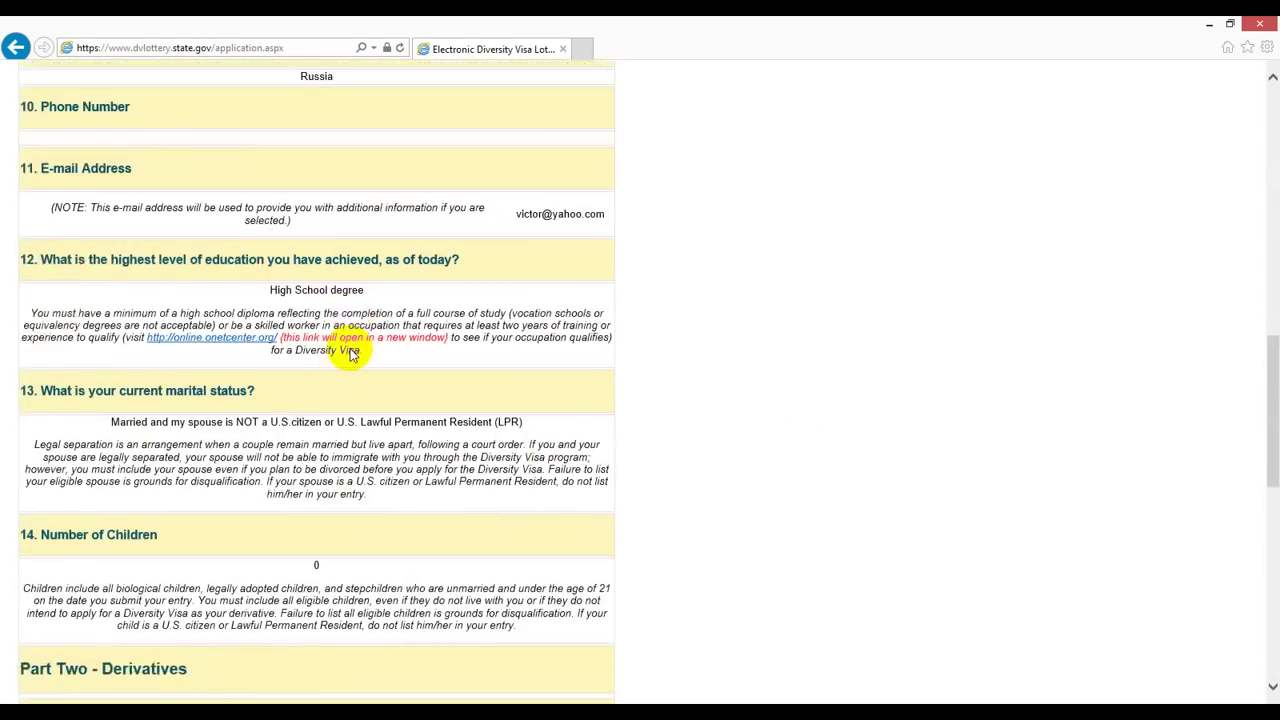
pyautogui.scroll(4, 350, 355)
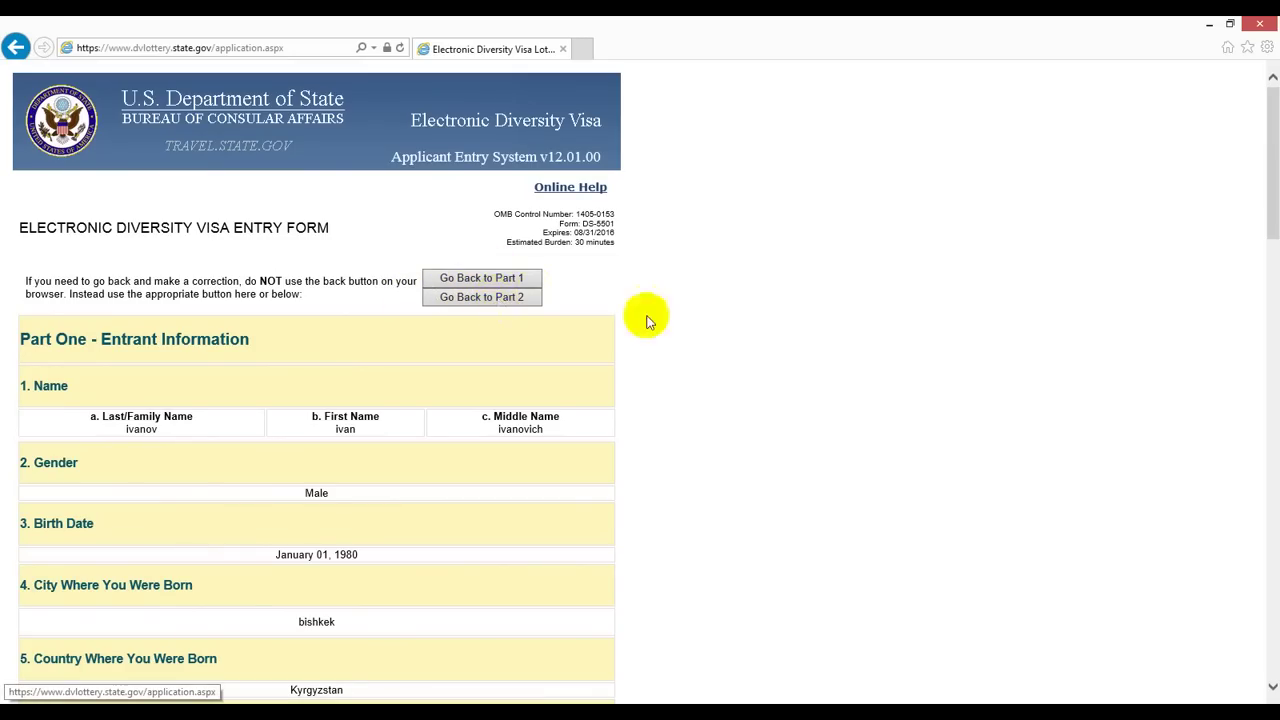
# Step: Scroll through the rest of the review page and return to Part 1
pyautogui.scroll(-5, 740, 380)
pyautogui.scroll(-6, 743, 385)
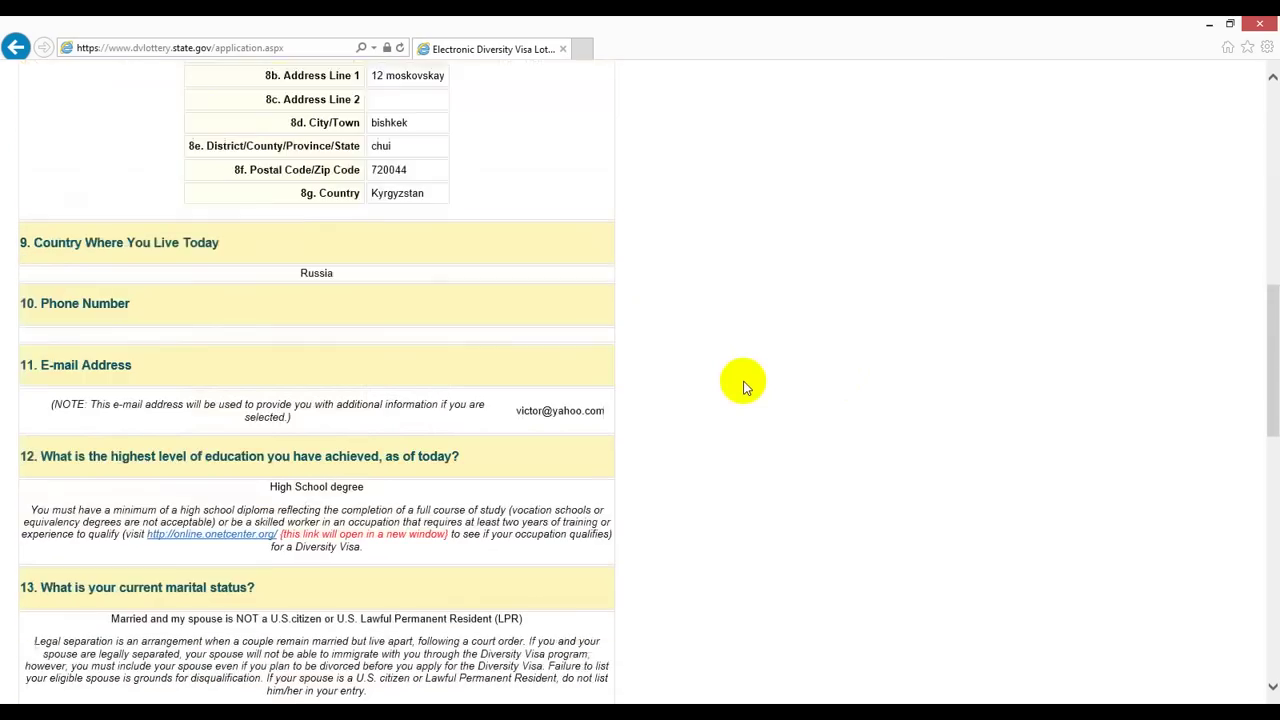
pyautogui.scroll(-2, 743, 385)
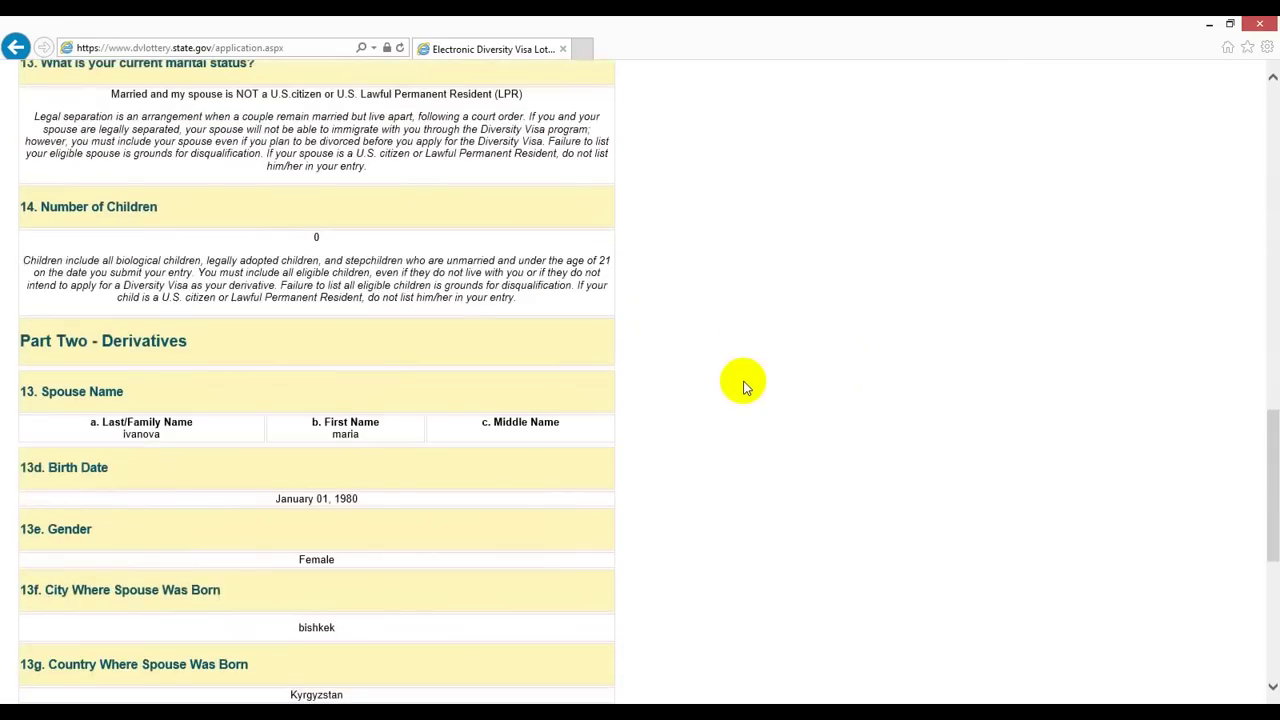
pyautogui.scroll(-4, 743, 385)
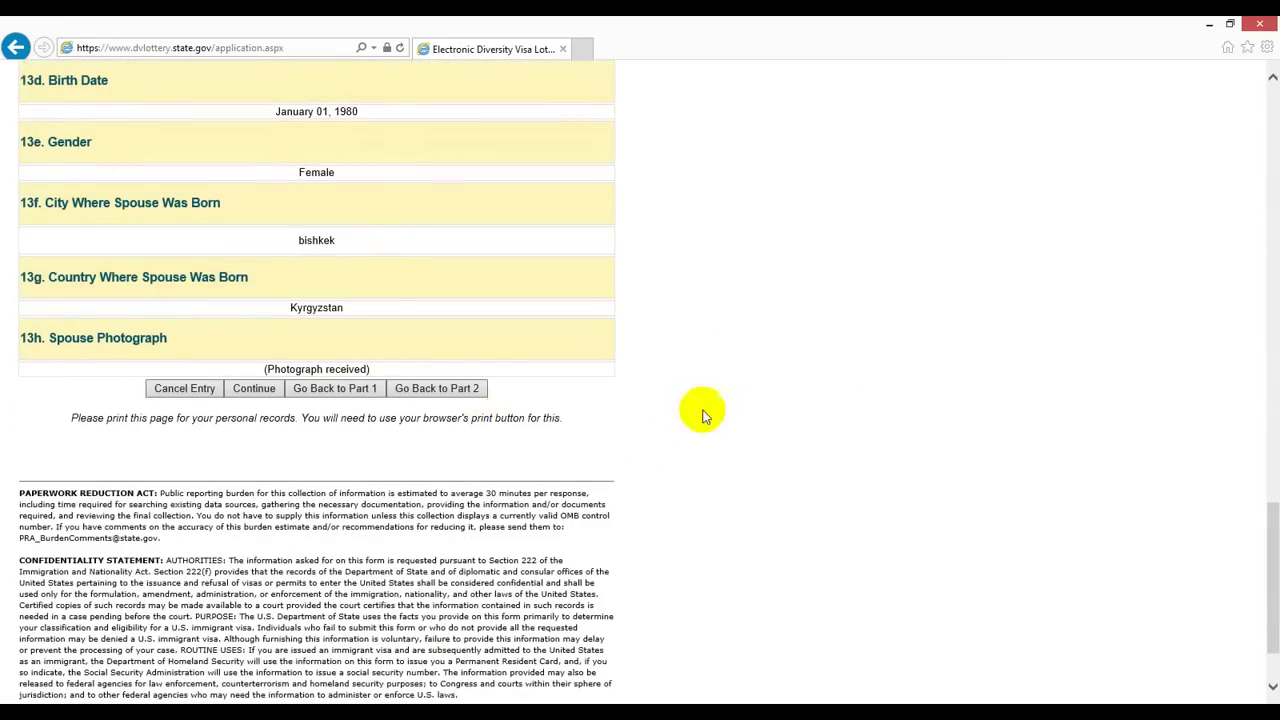
pyautogui.scroll(-1, 720, 330)
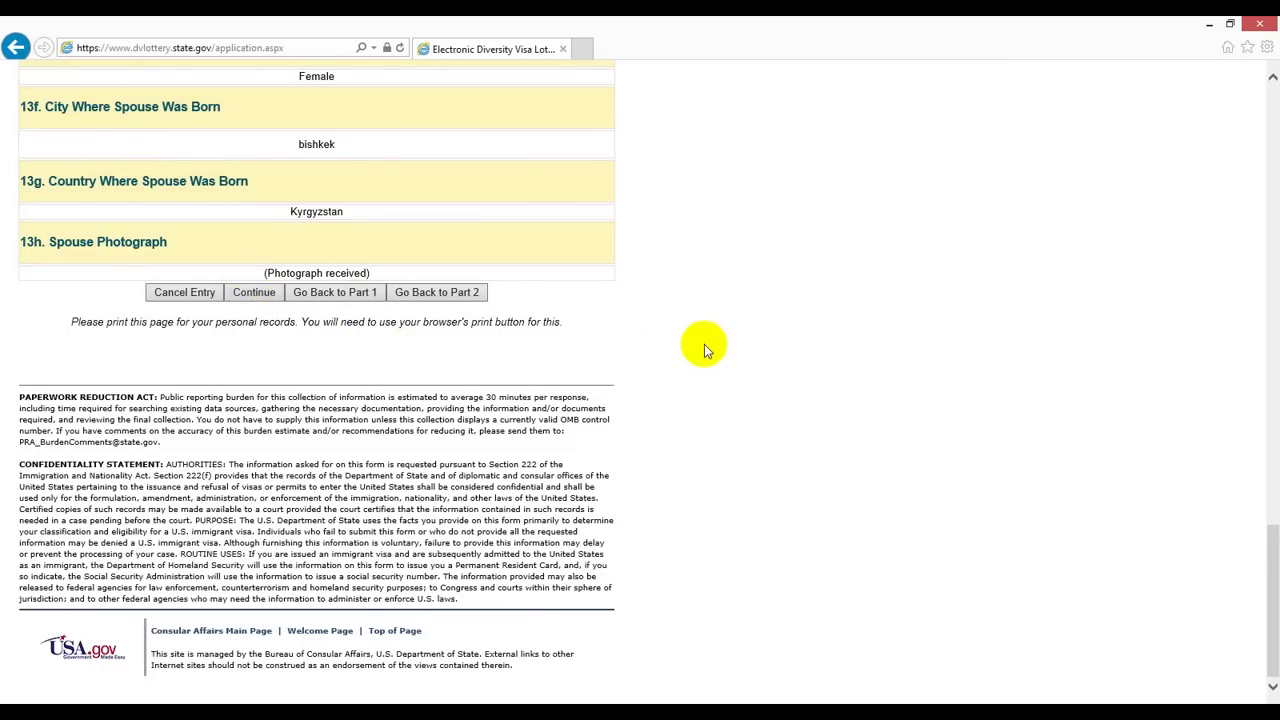
pyautogui.scroll(1, 704, 344)
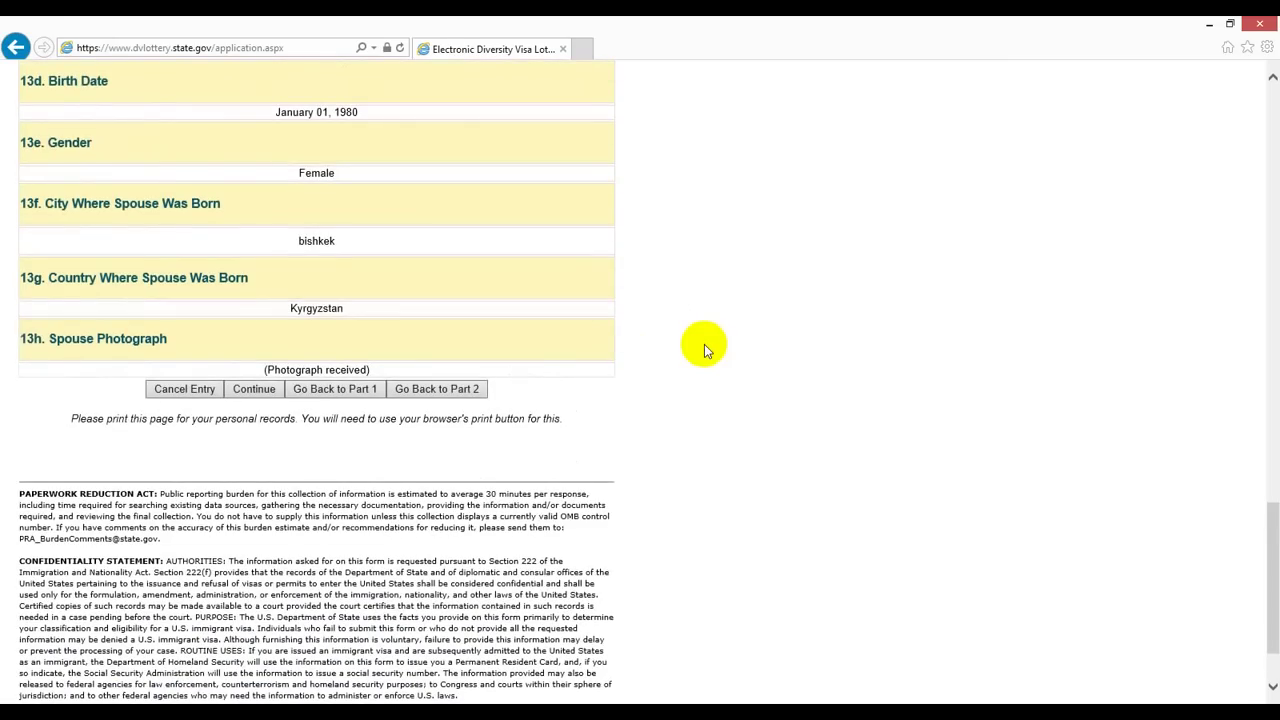
pyautogui.scroll(1, 704, 344)
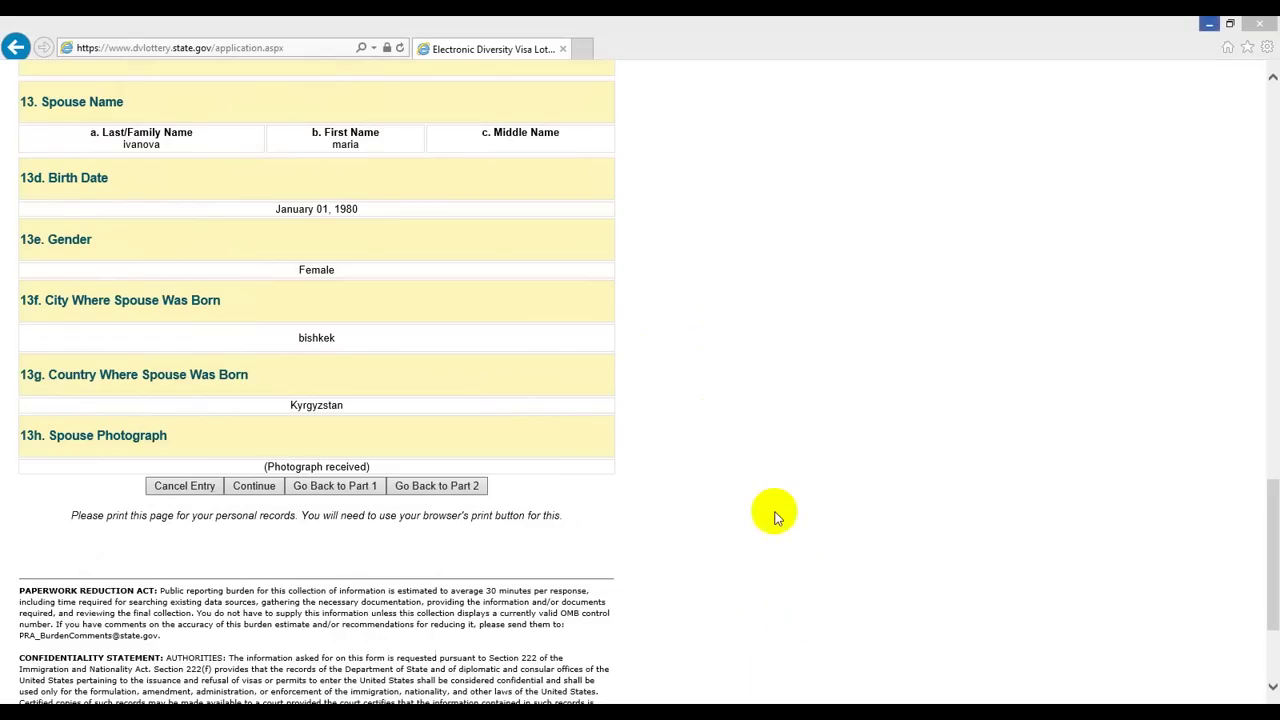
pyautogui.scroll(2, 775, 514)
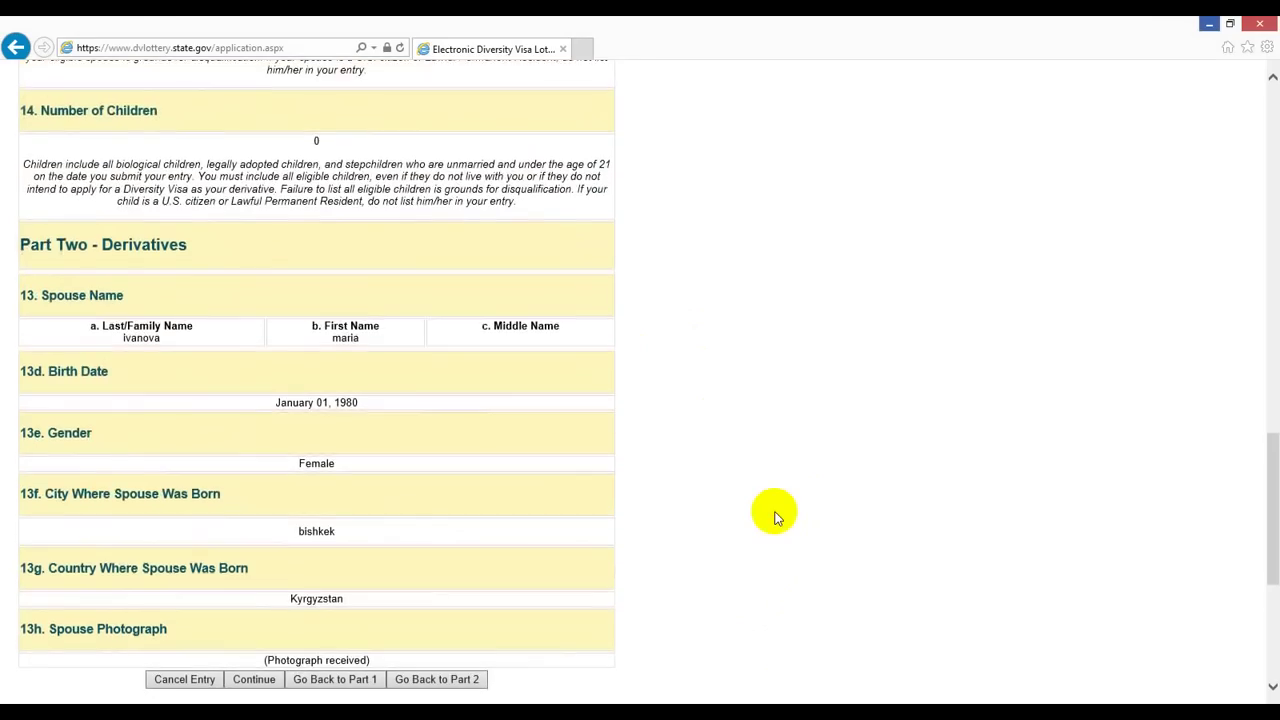
pyautogui.scroll(-1, 774, 514)
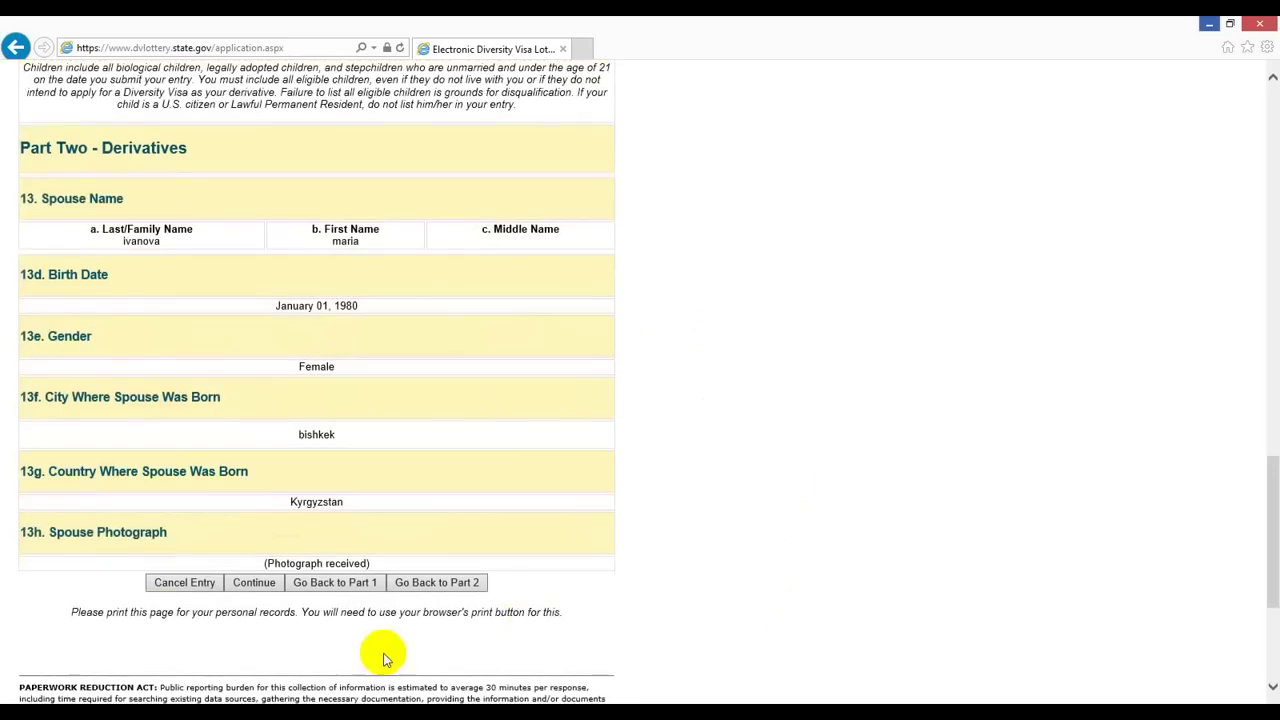
pyautogui.click(335, 583)
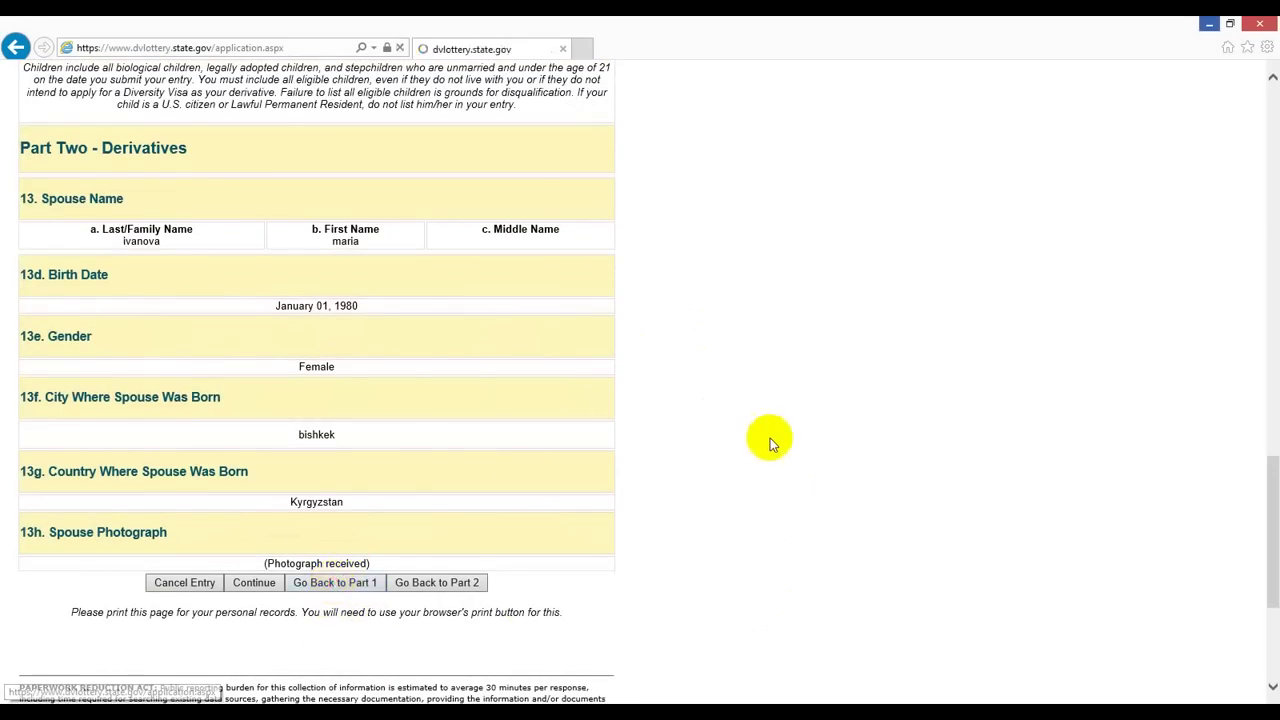
# Step: Clear the 11b Confirm E-Mail Address field in Part One
pyautogui.scroll(-3, 770, 440)
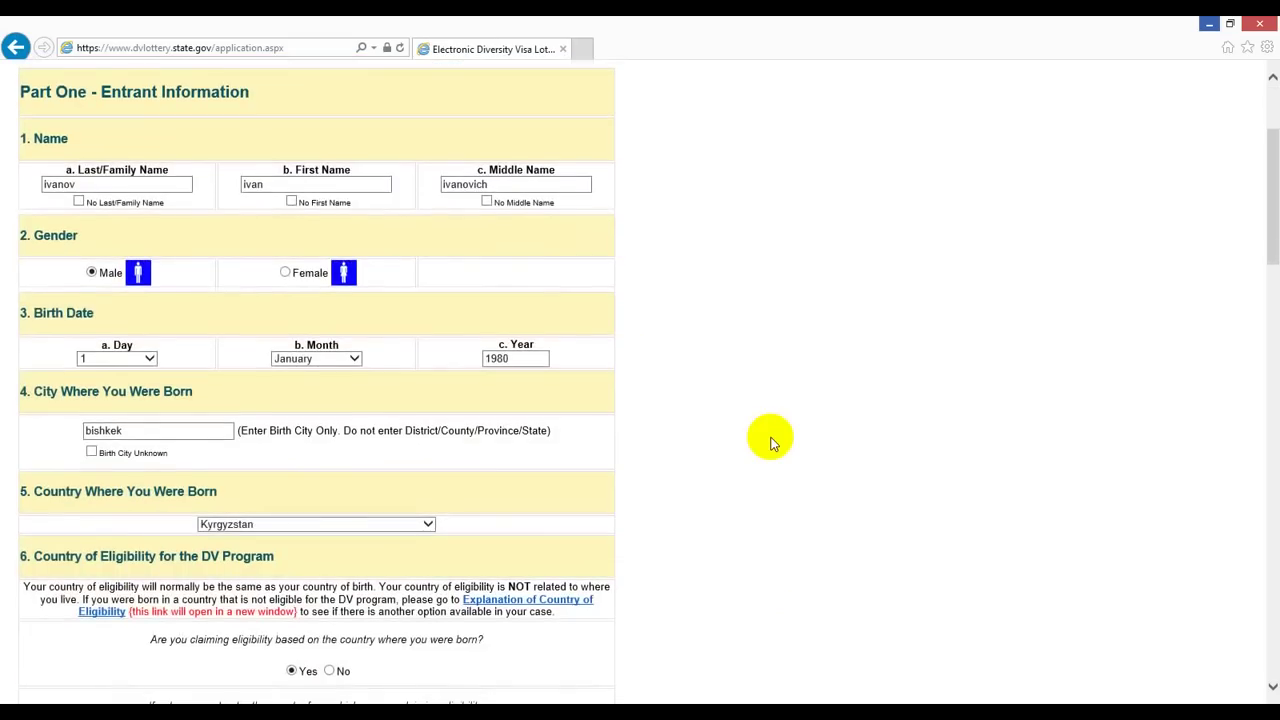
pyautogui.scroll(-2, 770, 440)
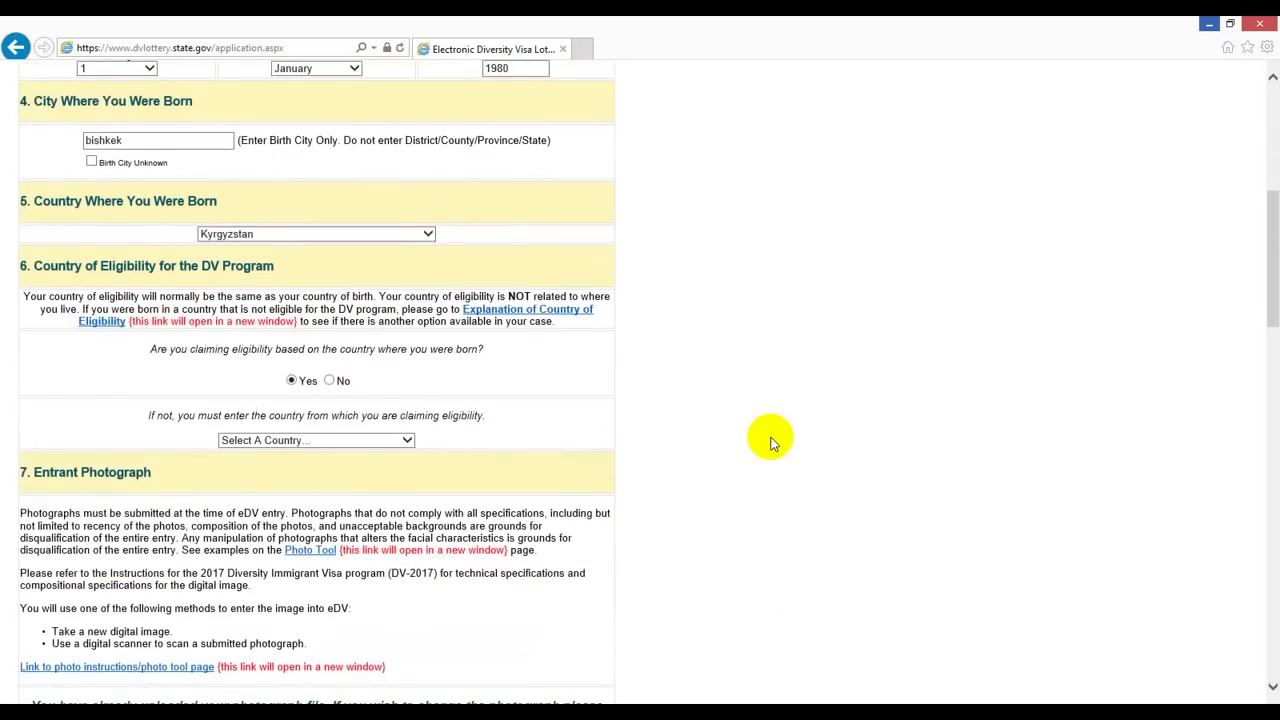
pyautogui.scroll(-2, 770, 440)
pyautogui.scroll(-3, 770, 440)
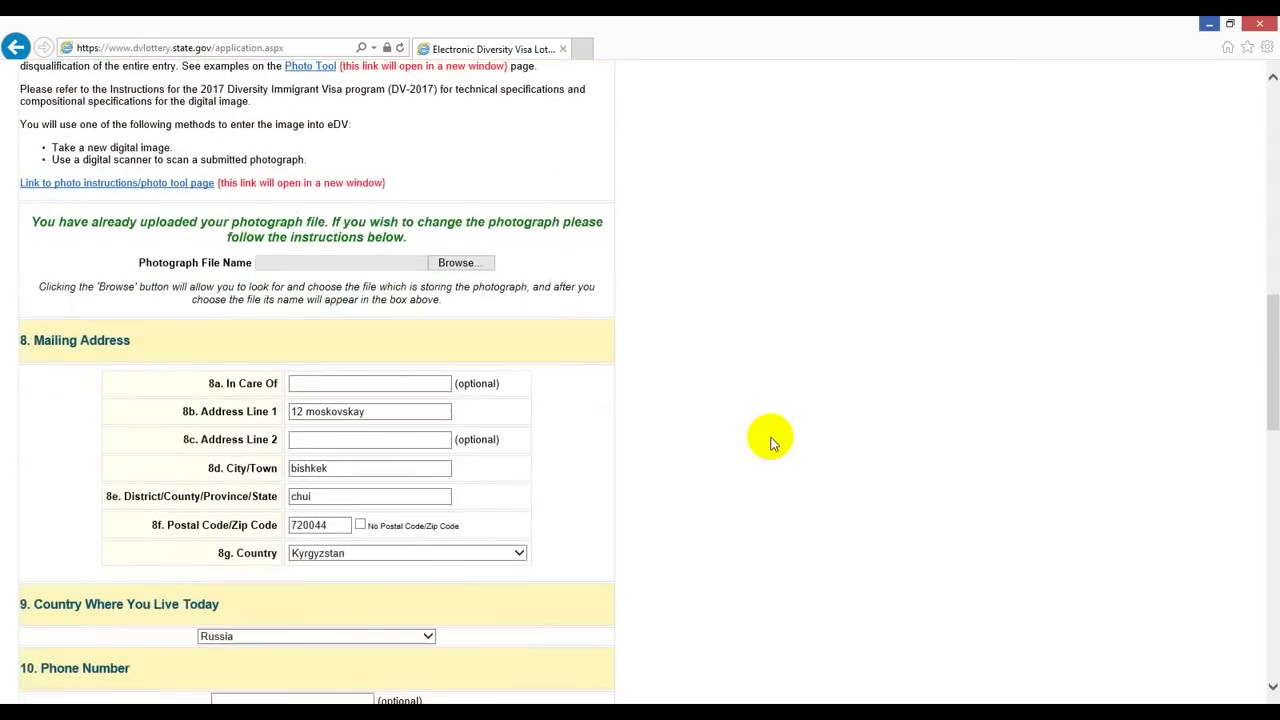
pyautogui.scroll(-3, 770, 440)
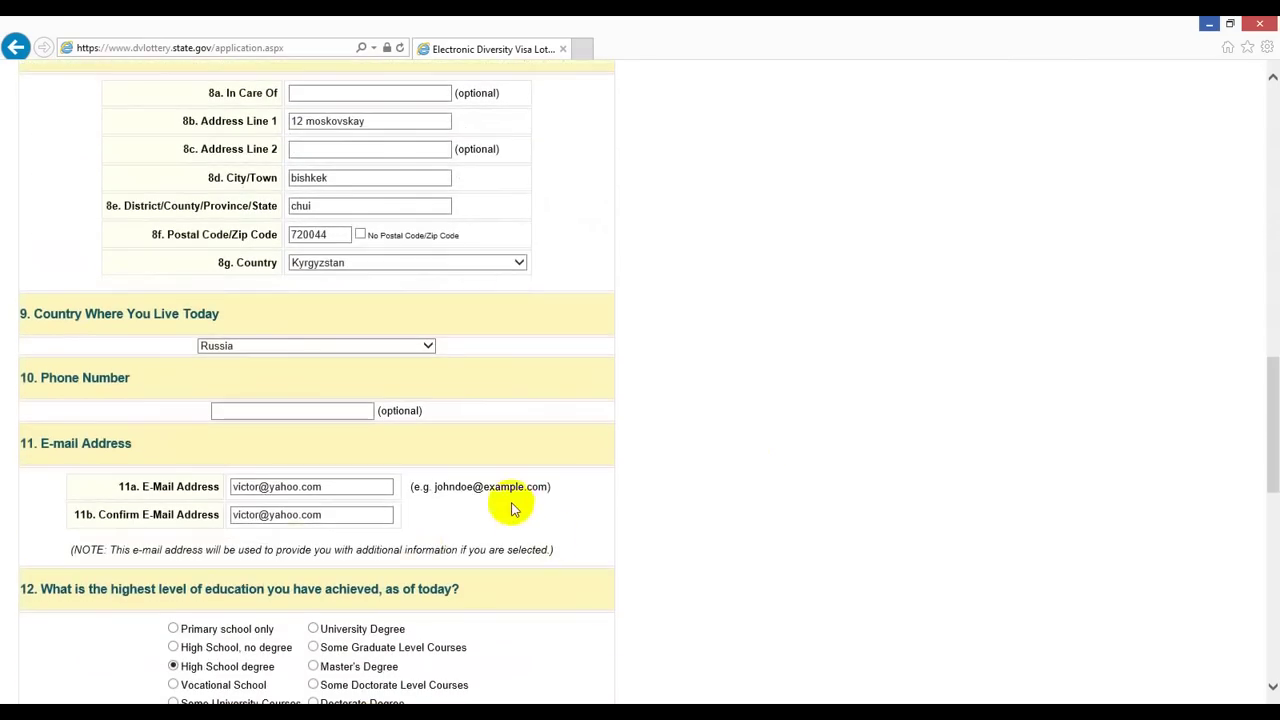
pyautogui.moveTo(337, 512); pyautogui.dragTo(172, 520)
pyautogui.press('BackSpace')
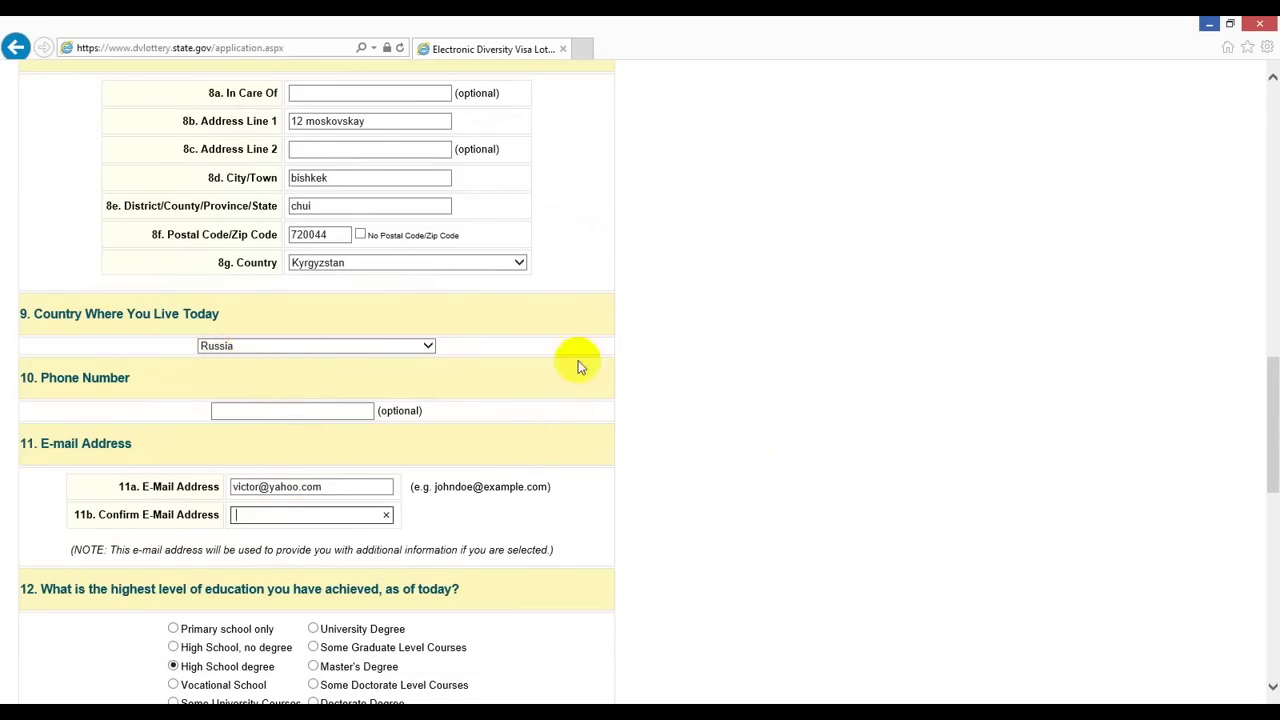
pyautogui.scroll(-1, 896, 490)
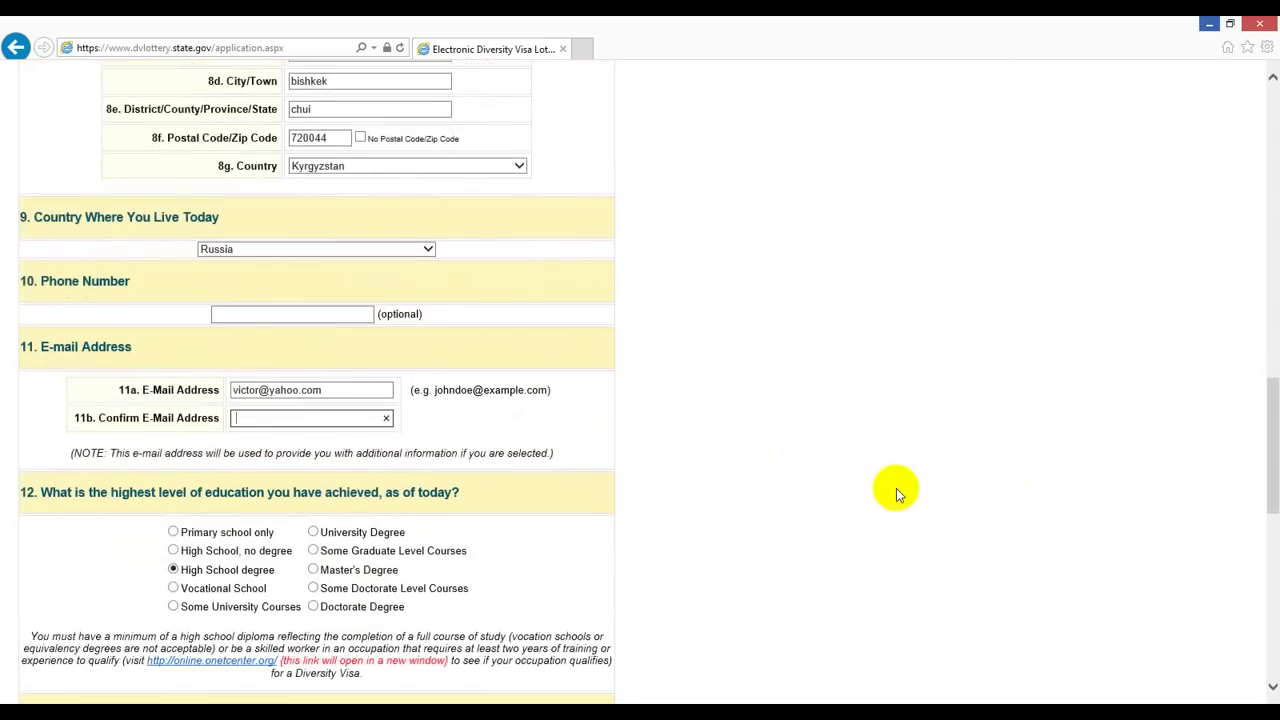
pyautogui.scroll(-3, 896, 490)
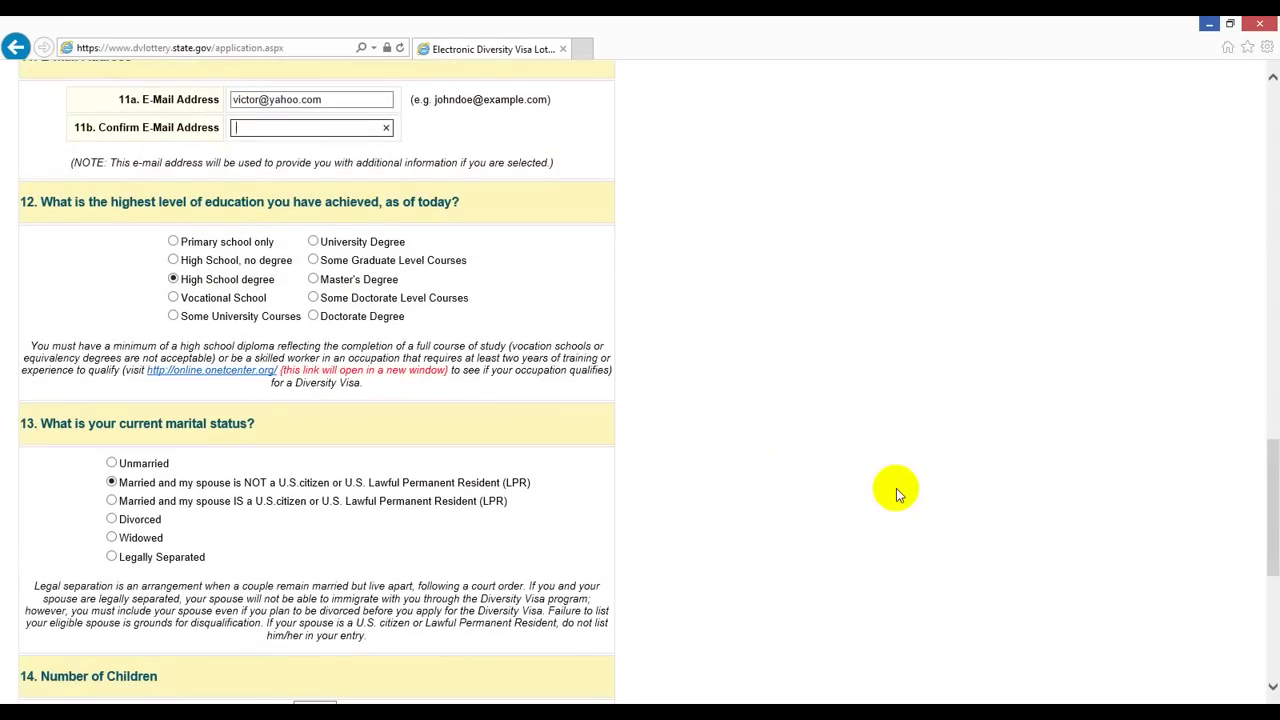
pyautogui.scroll(-2, 697, 350)
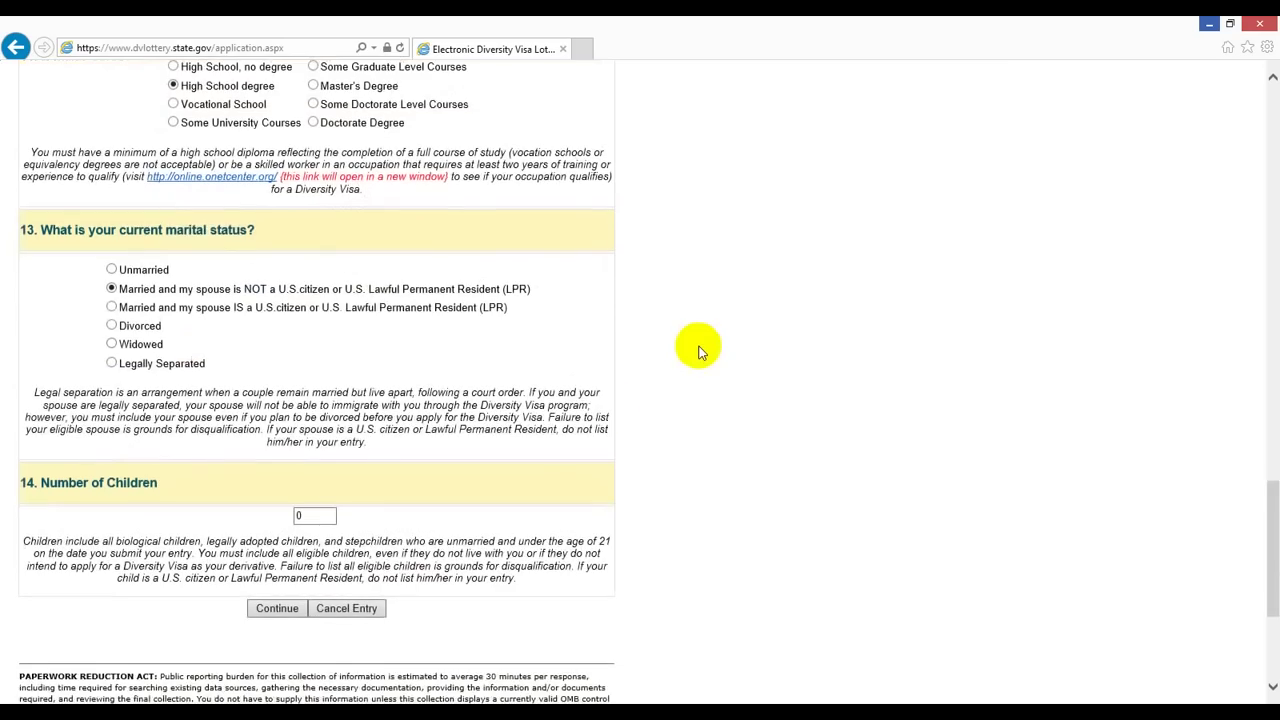
pyautogui.scroll(-1, 506, 514)
# Step: Submit Part One, triggering the error that the e-mail fields must match
pyautogui.click(280, 514)
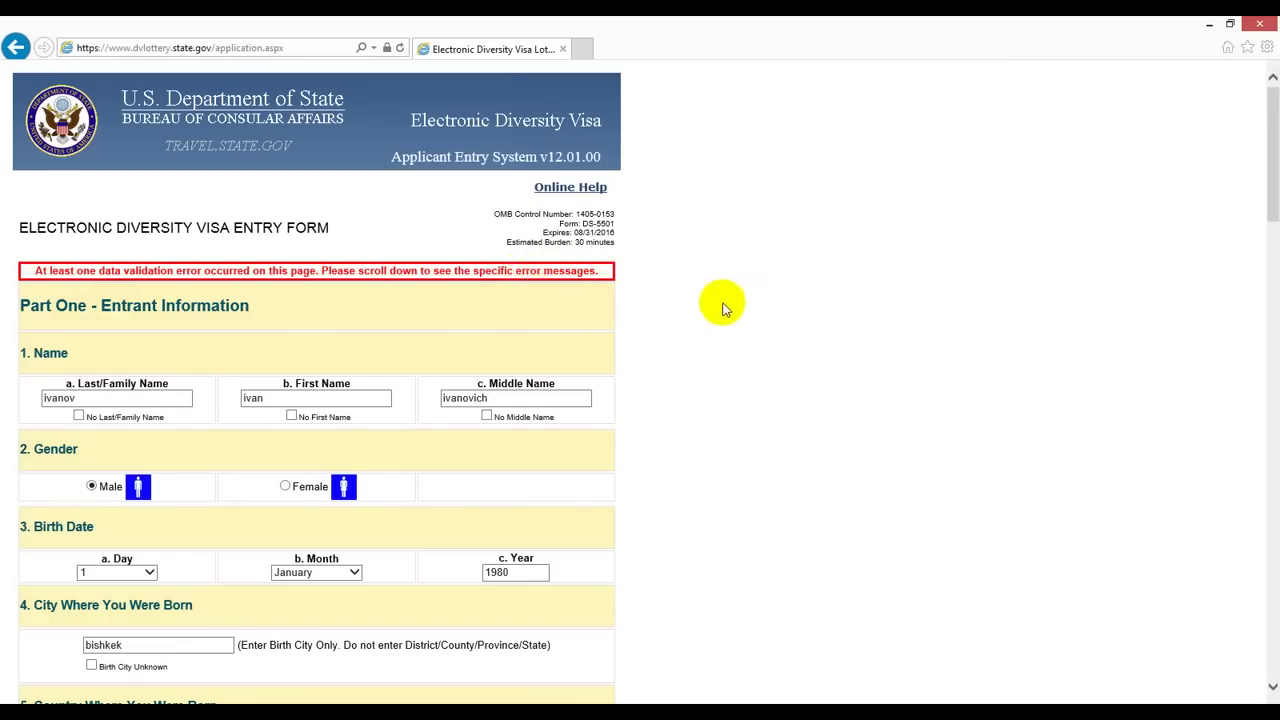
pyautogui.scroll(-8, 725, 308)
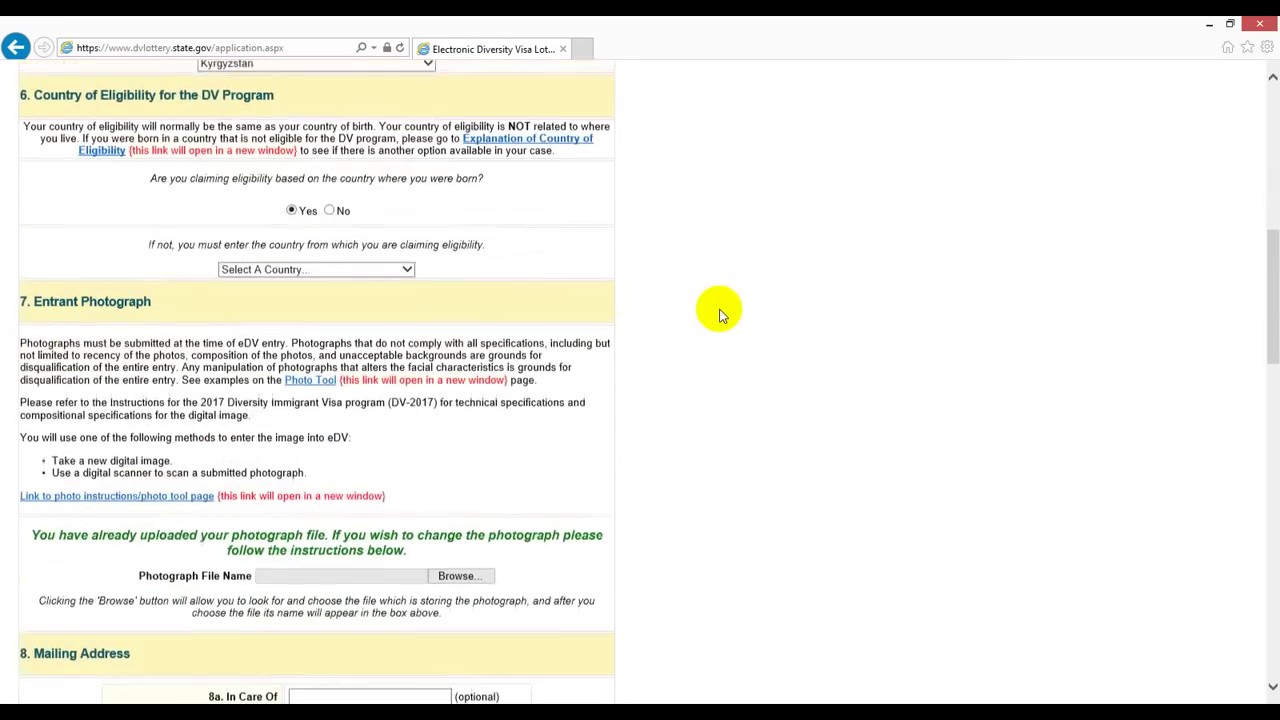
pyautogui.scroll(-5, 722, 313)
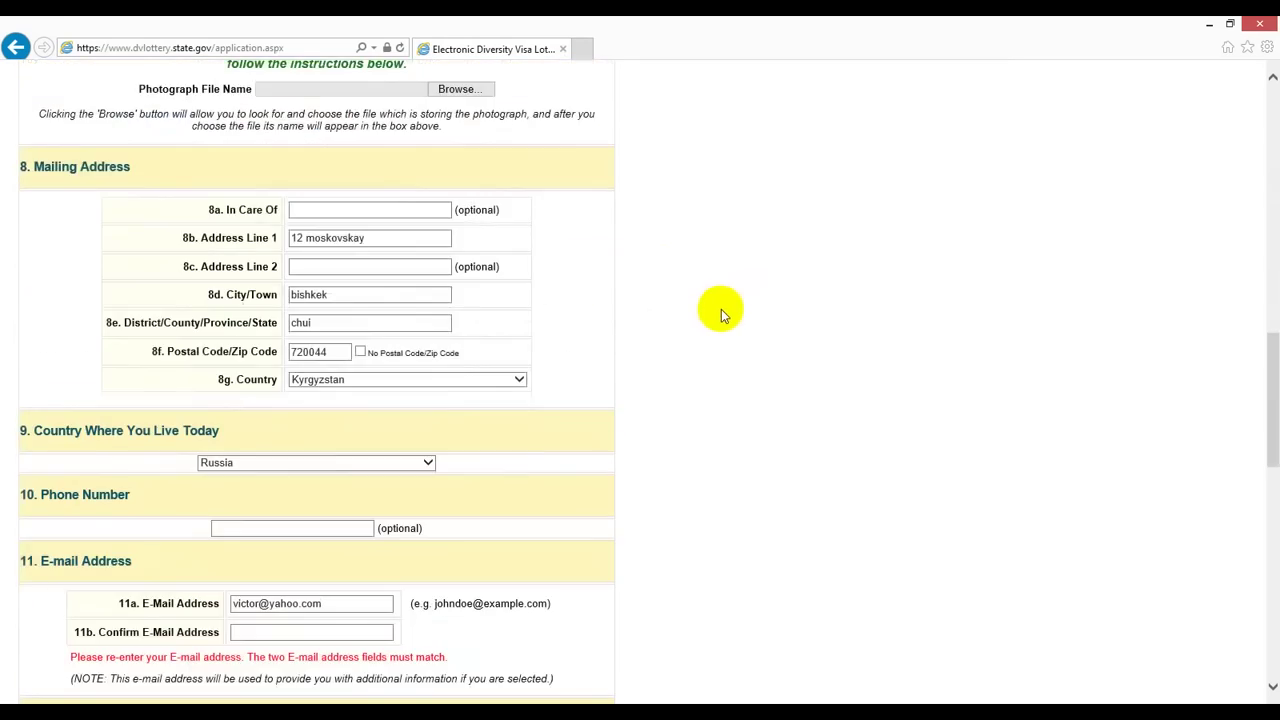
pyautogui.scroll(-4, 721, 309)
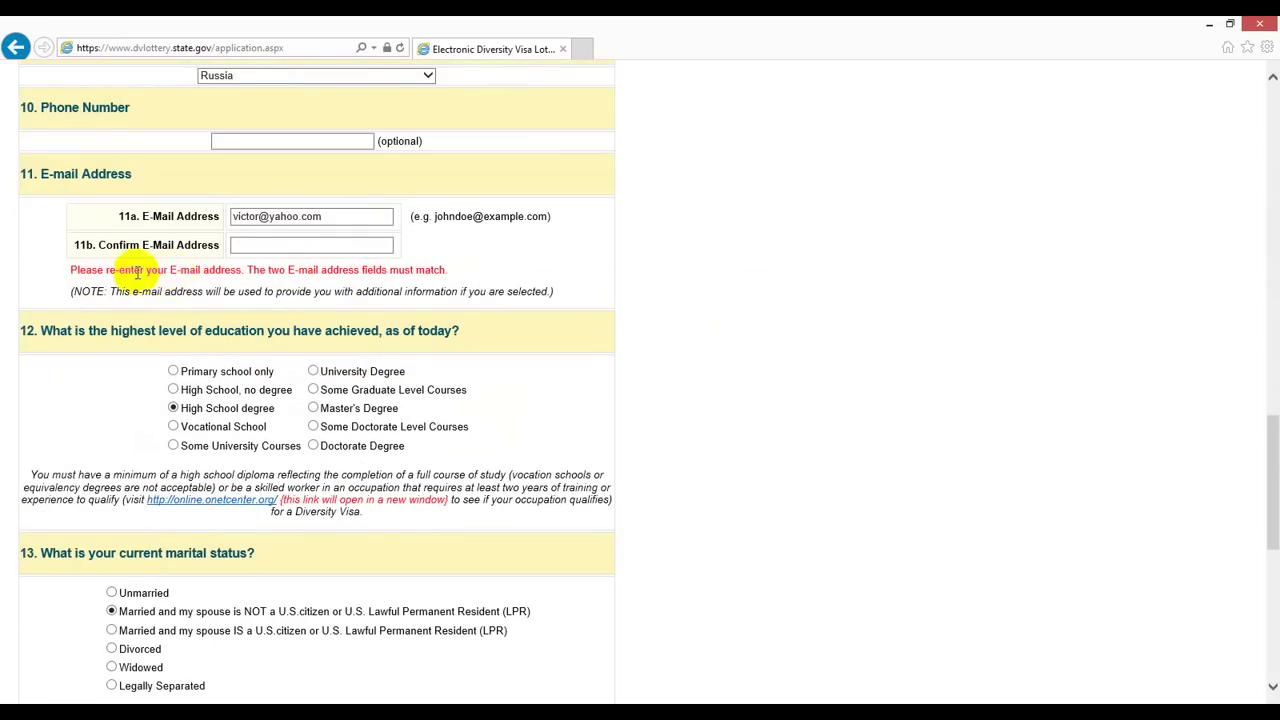
# Step: Refill Confirm E-Mail with the matching address from the autocomplete suggestion
pyautogui.click(296, 248)
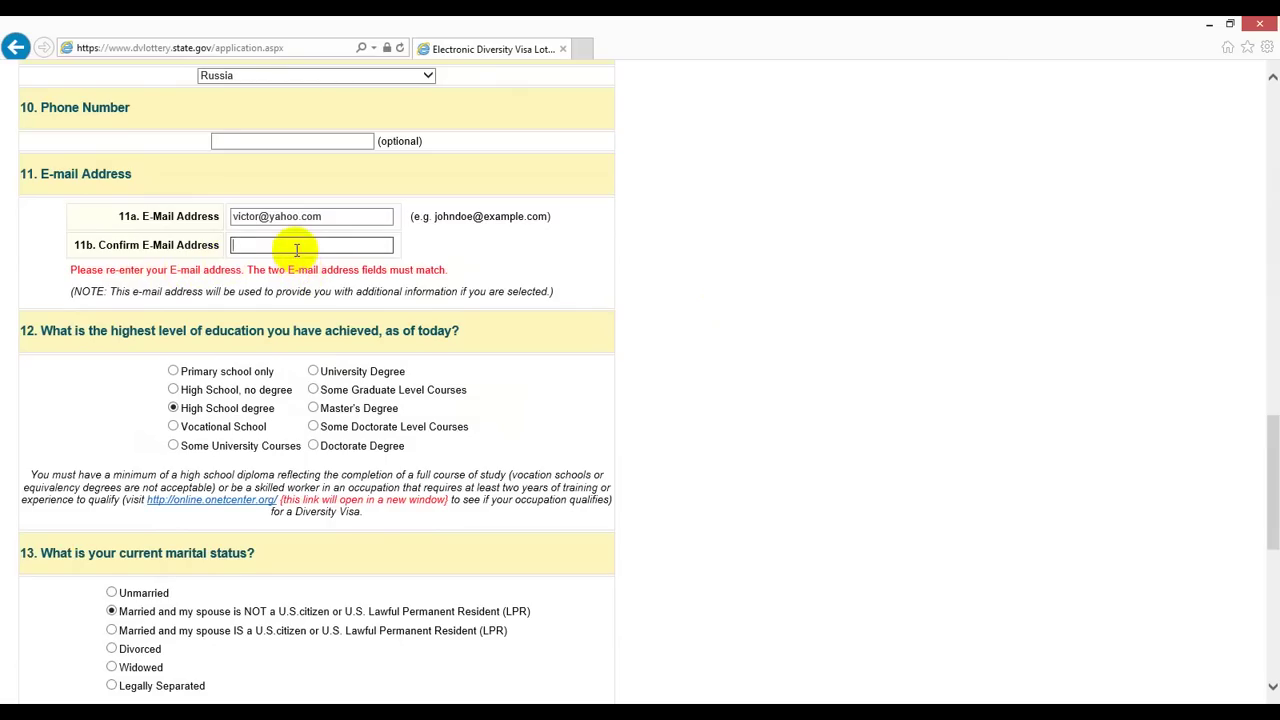
pyautogui.write('v')
pyautogui.press('Down')
pyautogui.press('Return')
pyautogui.scroll(-5, 834, 477)
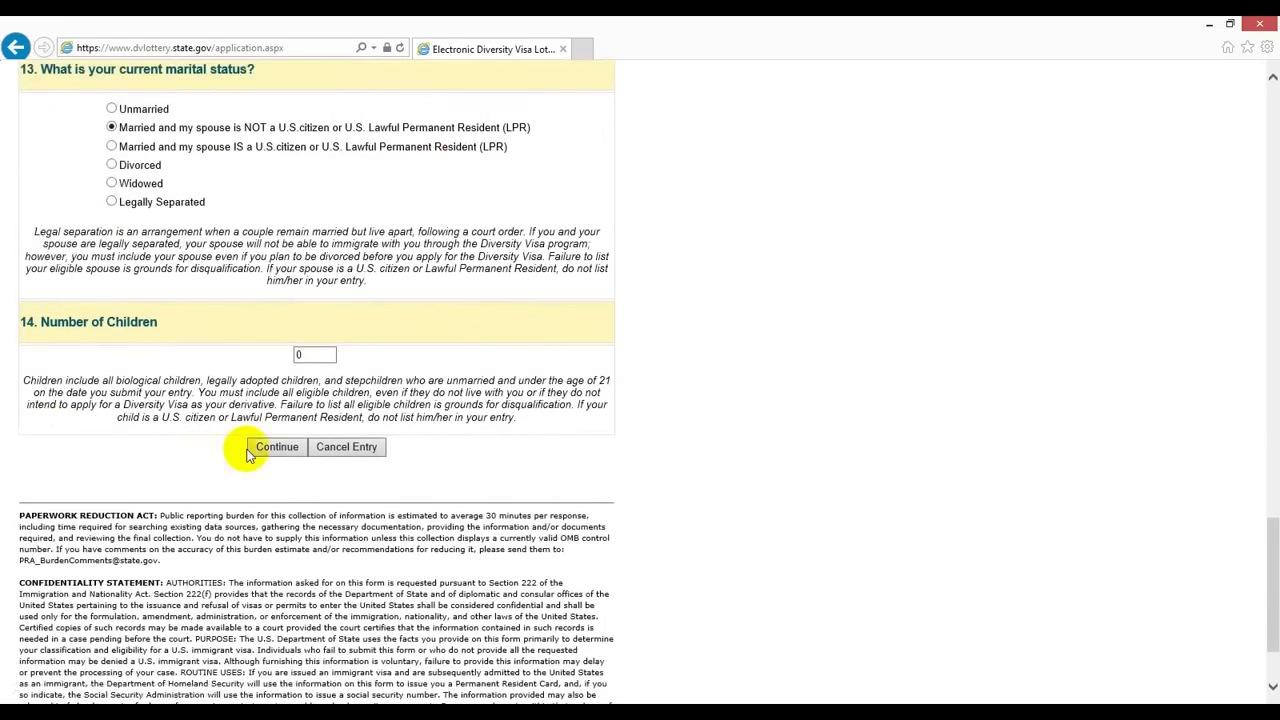
# Step: Resubmit the corrected Part One and continue past the prefilled Part Two spouse details
pyautogui.click(258, 446)
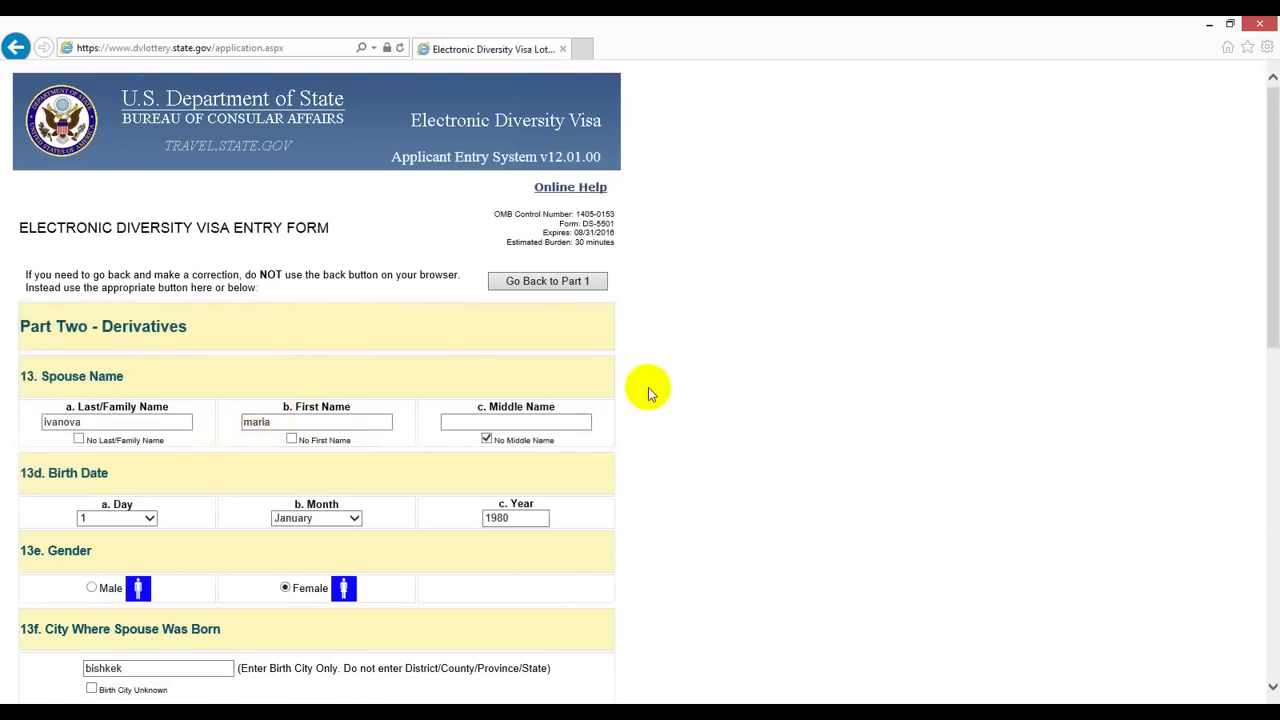
pyautogui.scroll(-2, 648, 390)
pyautogui.scroll(1, 648, 392)
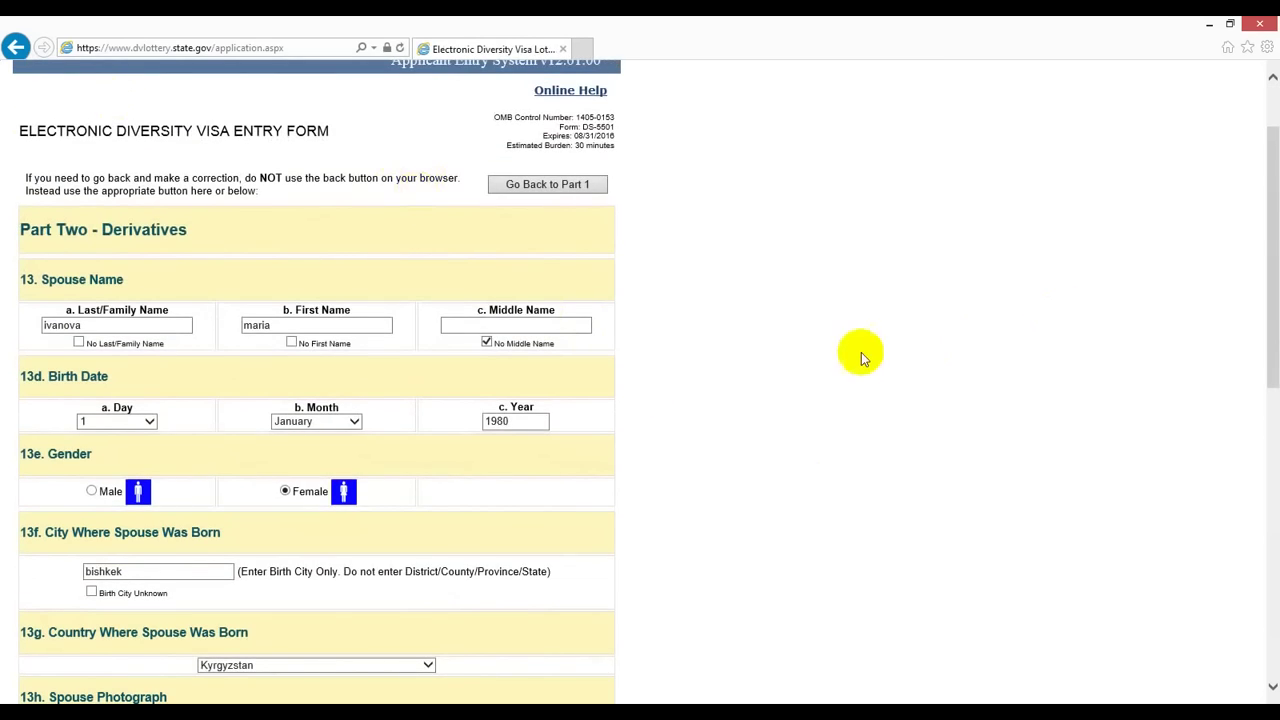
pyautogui.scroll(-3, 686, 436)
pyautogui.scroll(-4, 686, 440)
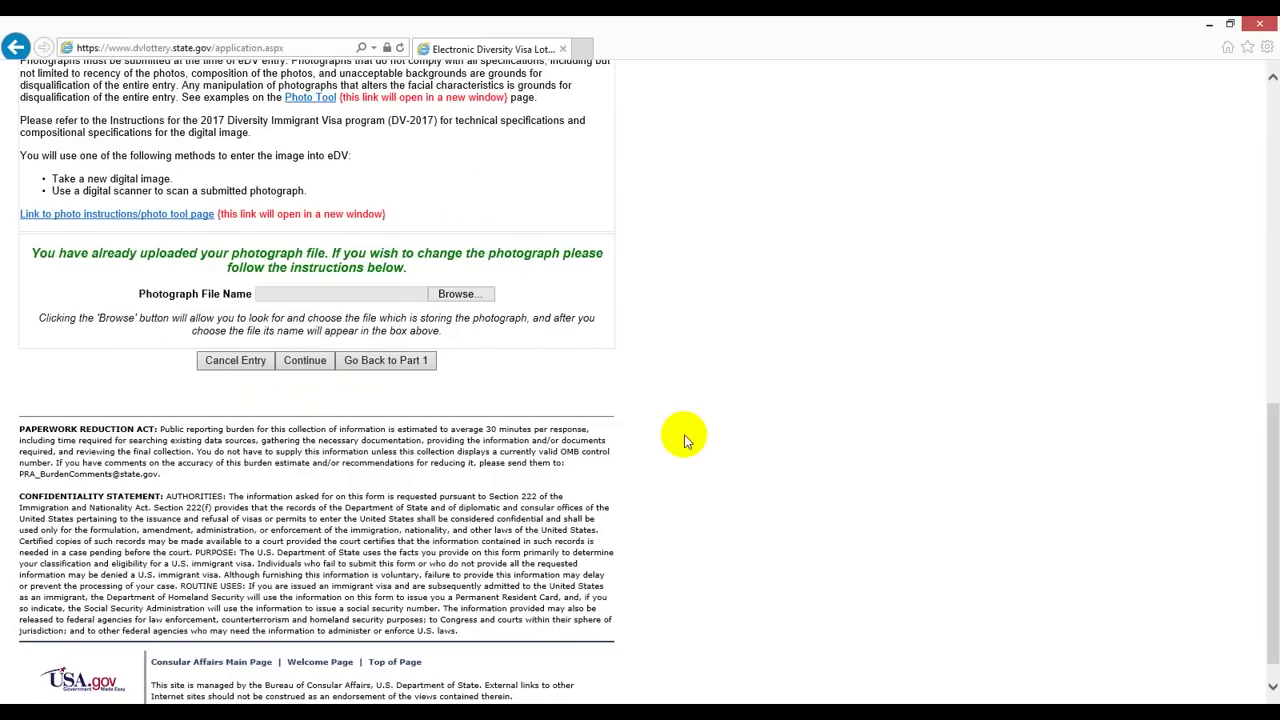
pyautogui.scroll(-1, 686, 440)
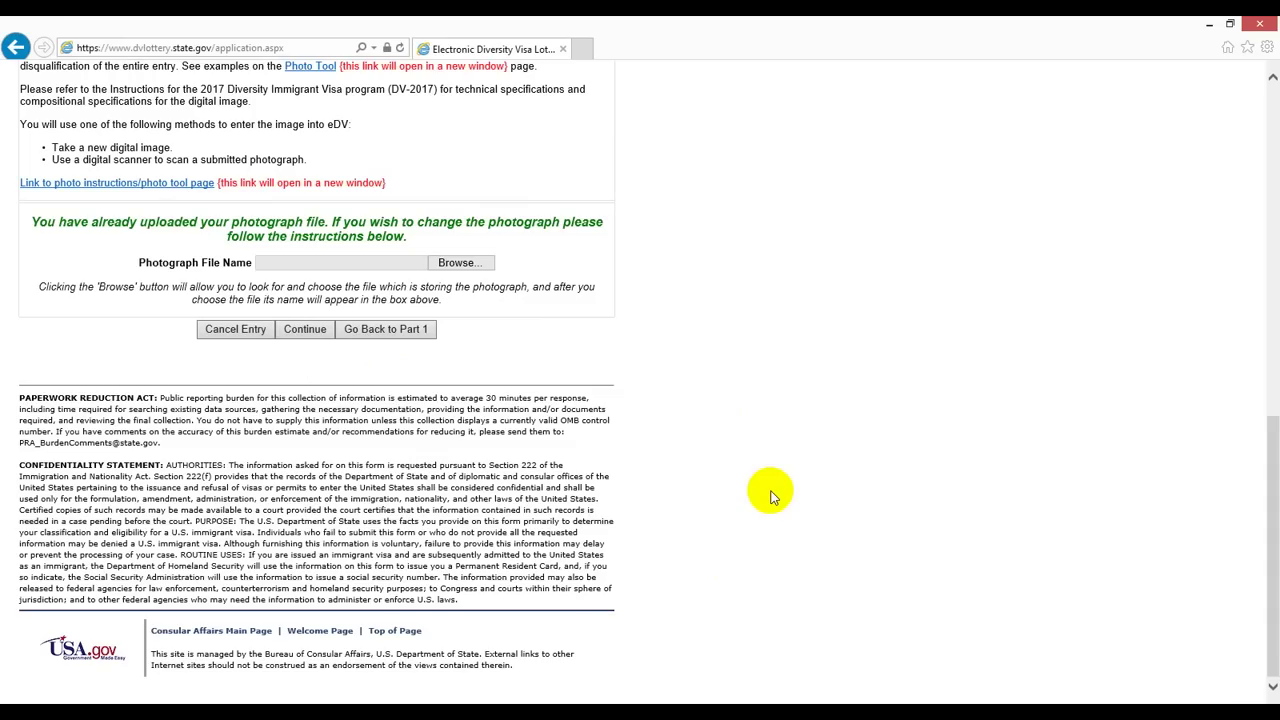
pyautogui.scroll(3, 770, 497)
pyautogui.scroll(-3, 770, 497)
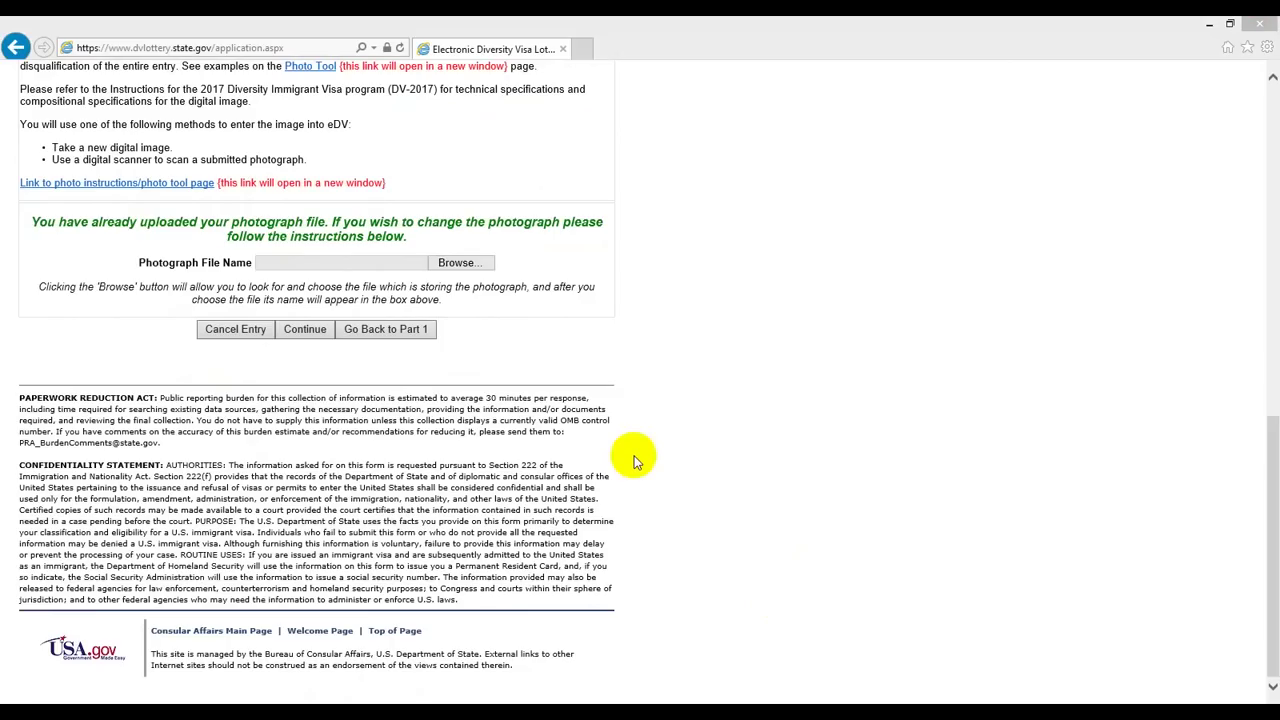
pyautogui.click(308, 332)
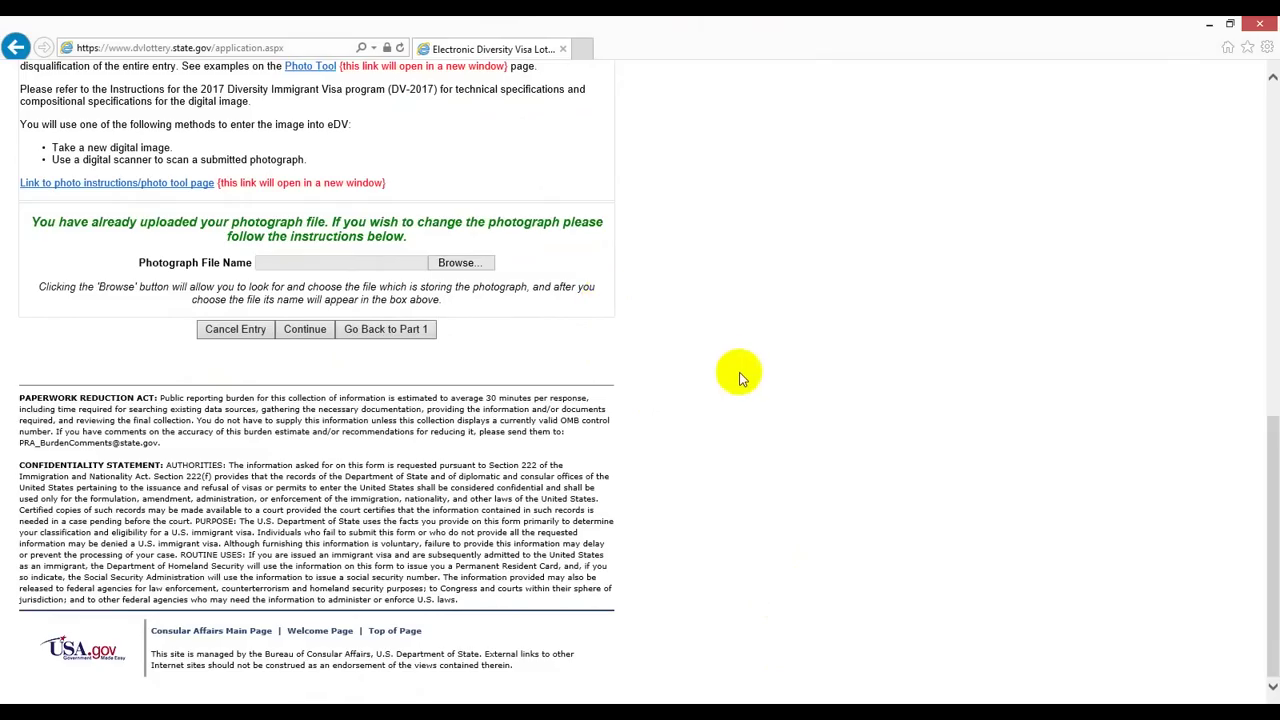
# Step: Submit Part Two and scroll through the review page listing entrant and spouse details
pyautogui.click(303, 332)
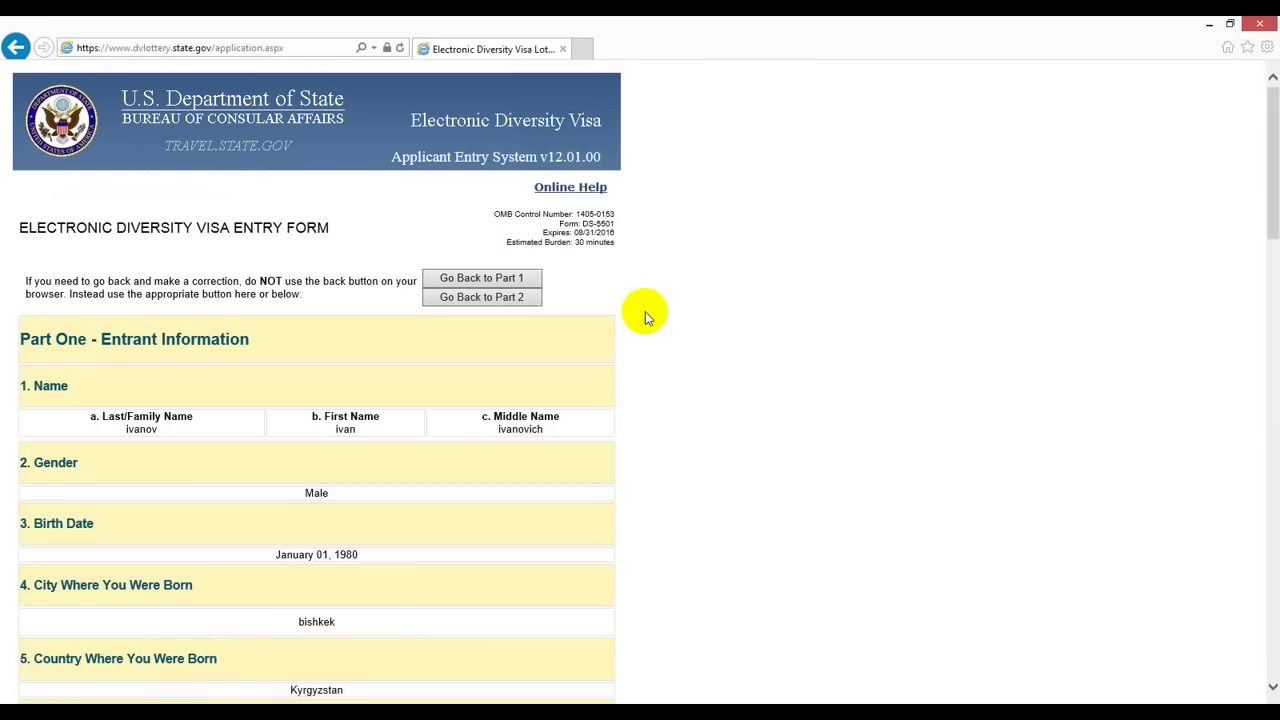
pyautogui.scroll(-10, 645, 311)
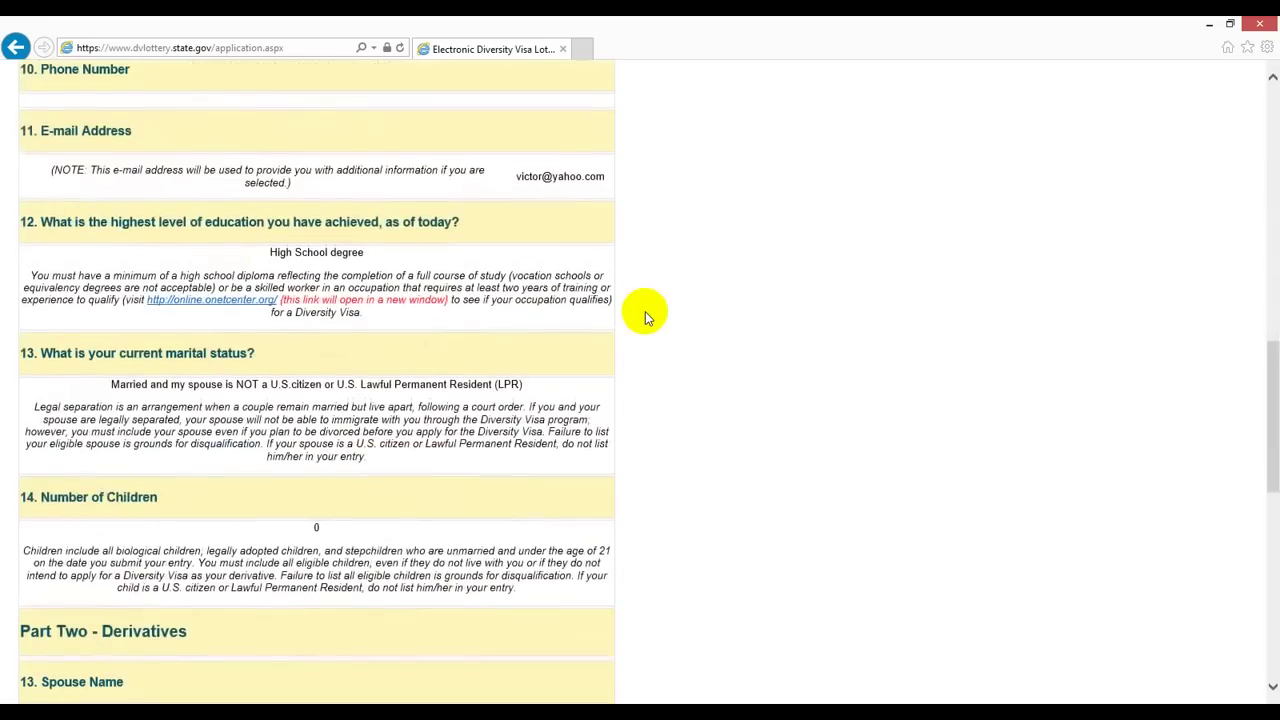
pyautogui.scroll(-8, 645, 316)
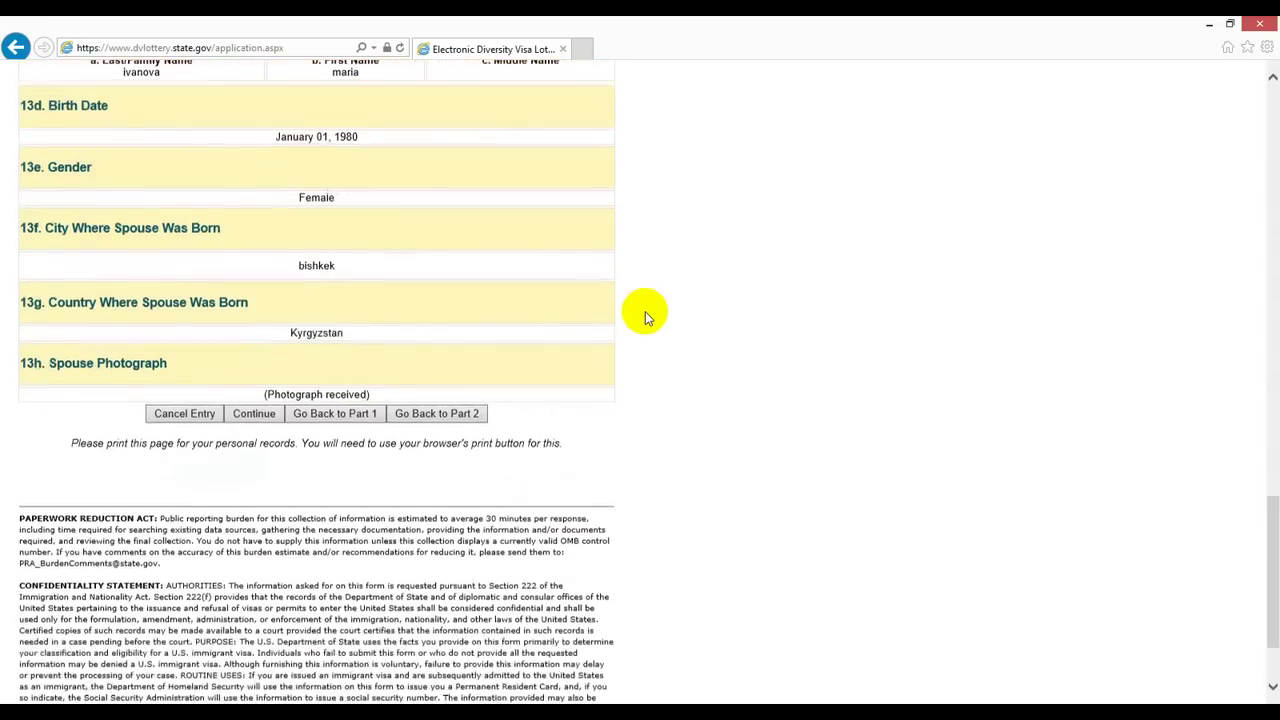
pyautogui.scroll(-3, 645, 316)
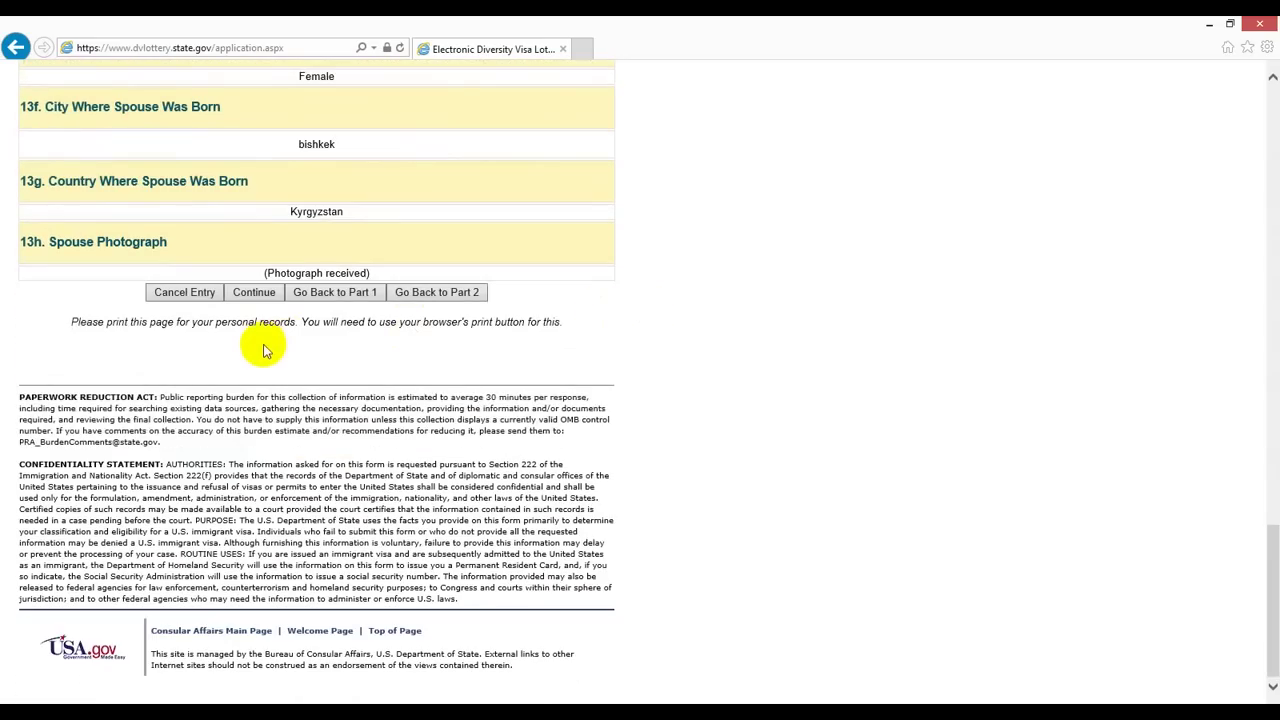